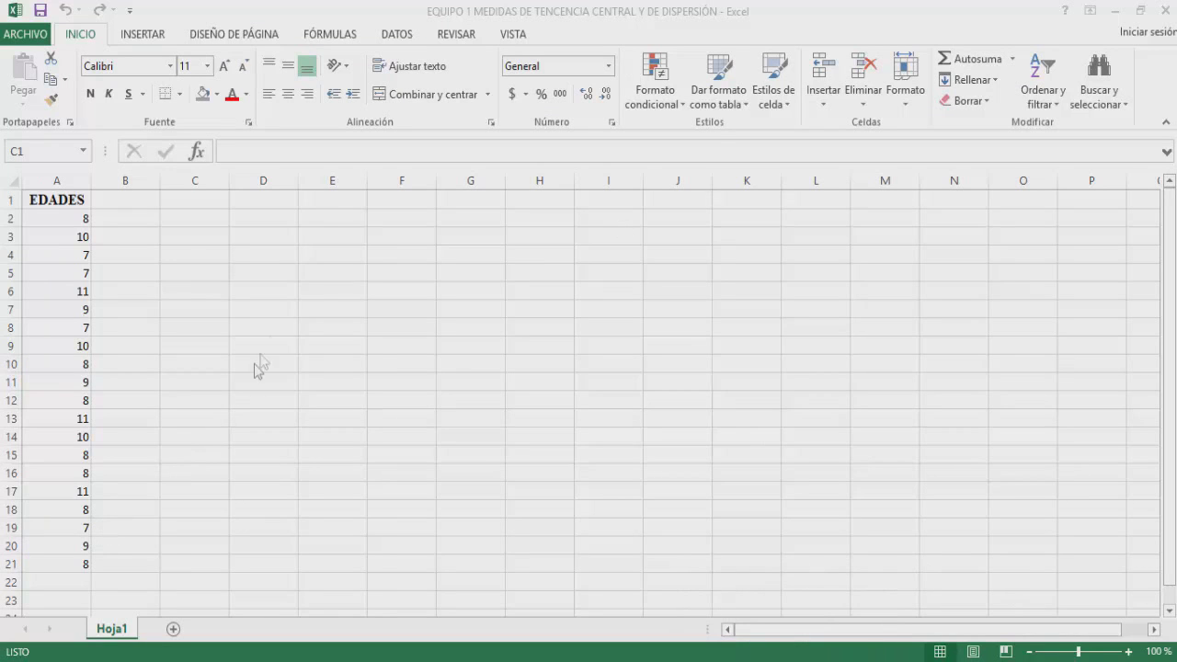
- Enter the column headers Edad in C1 and Frecuencia in D1
click(194, 203)
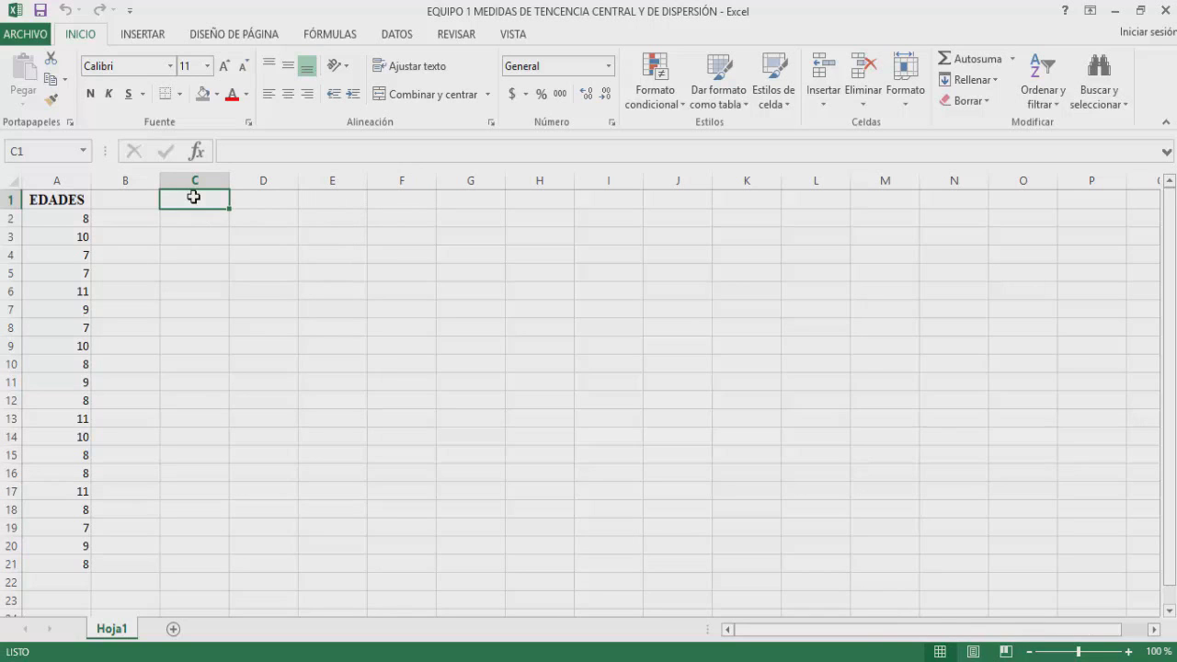
text(Edad)
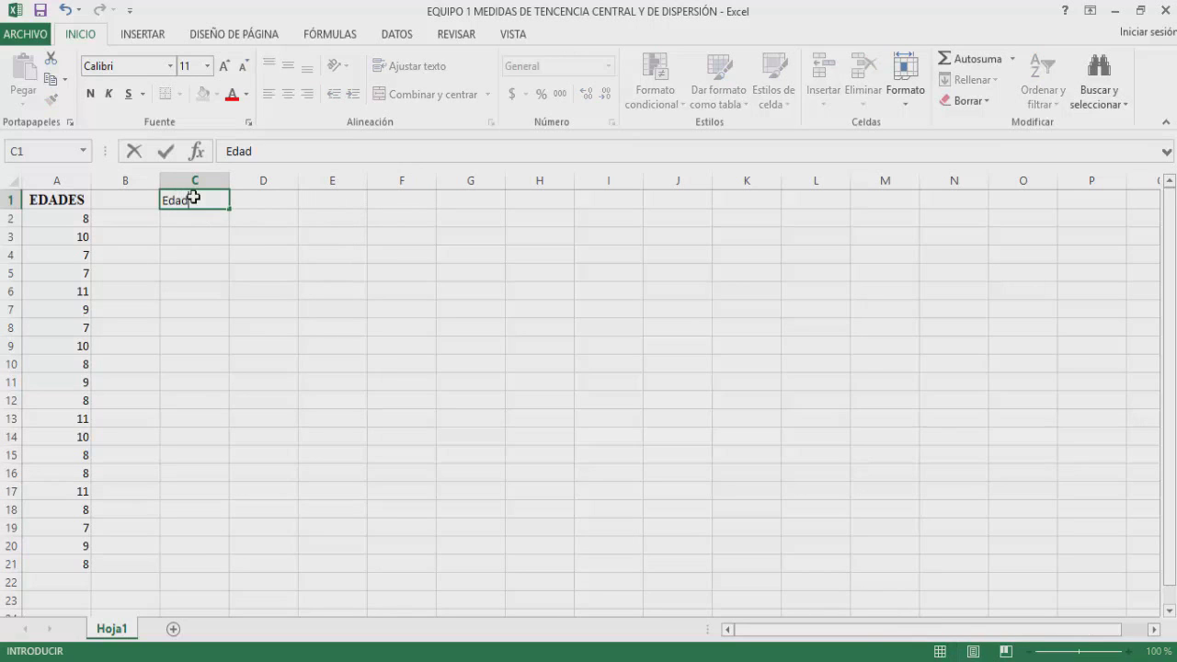
click(253, 205)
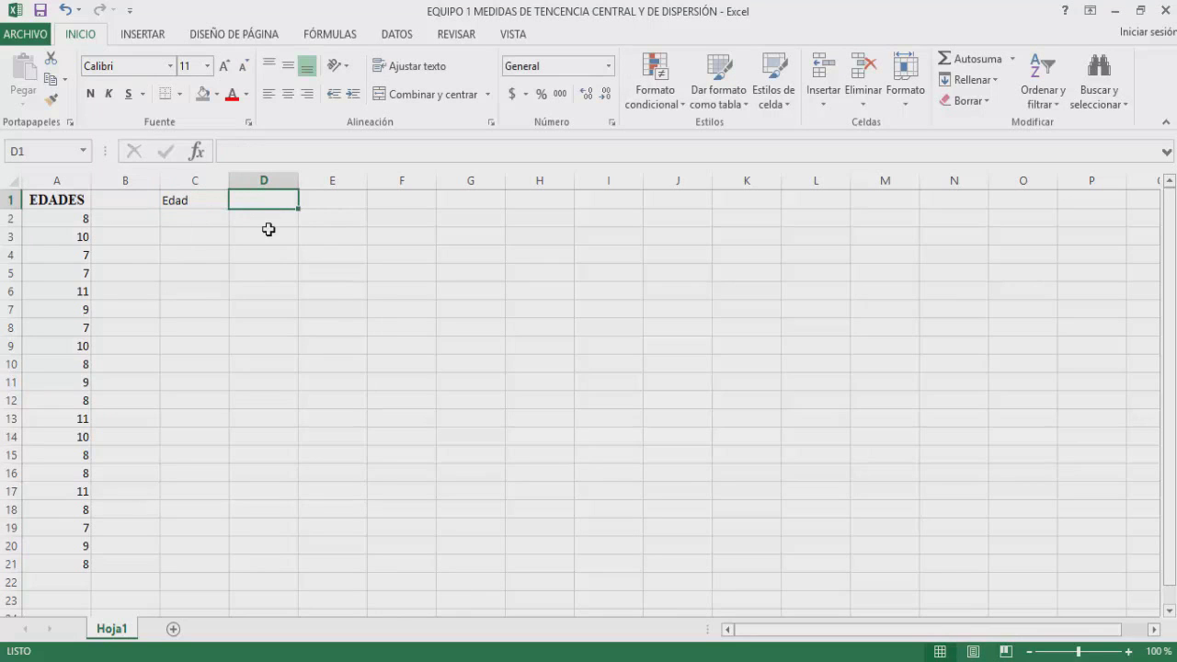
text(Frecuencia)
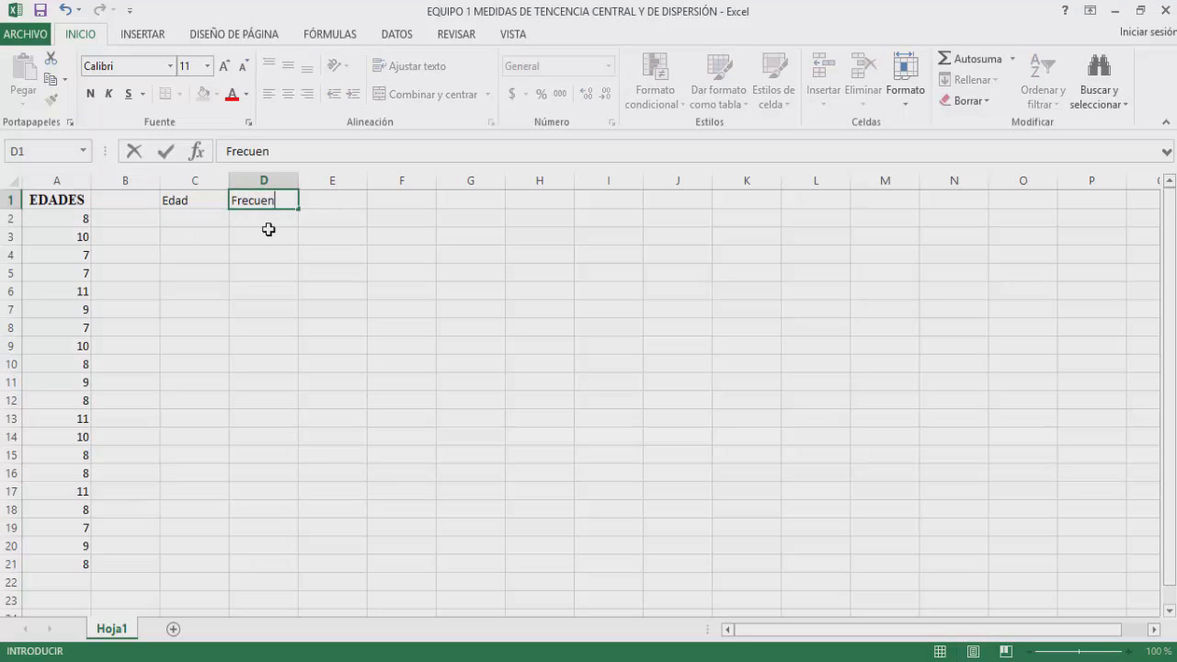
- List the ages 7, 8, 9, 10 and 11 in C2:C6 and label C7 as Total
click(209, 222)
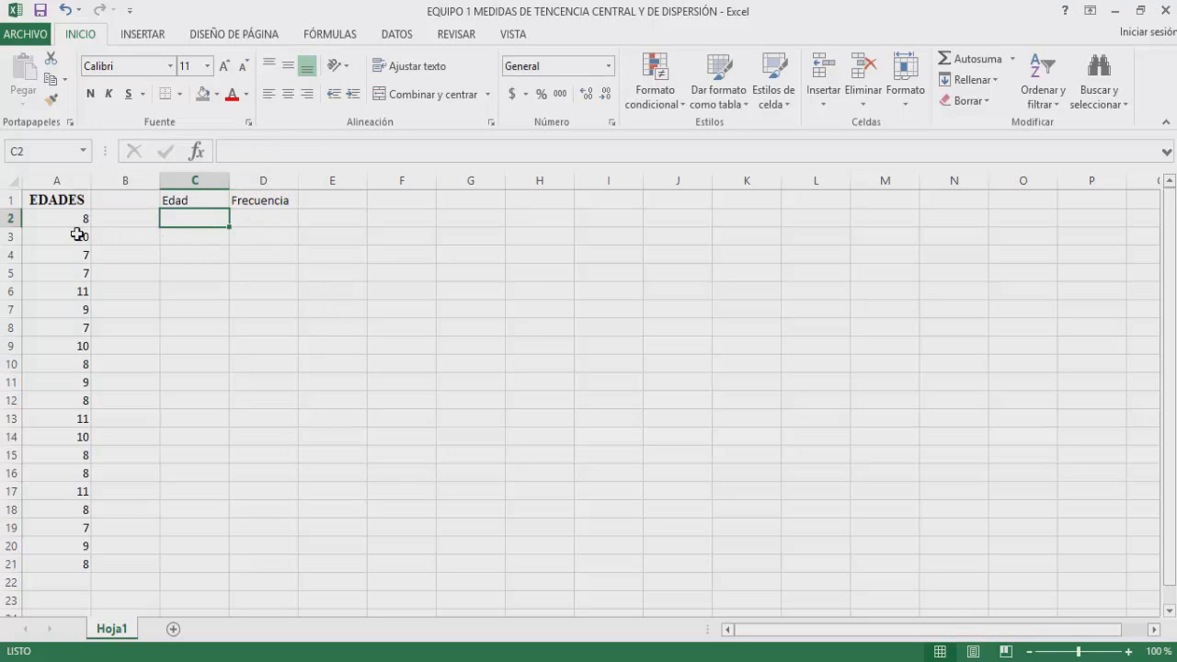
text(7)
click(217, 238)
text(8)
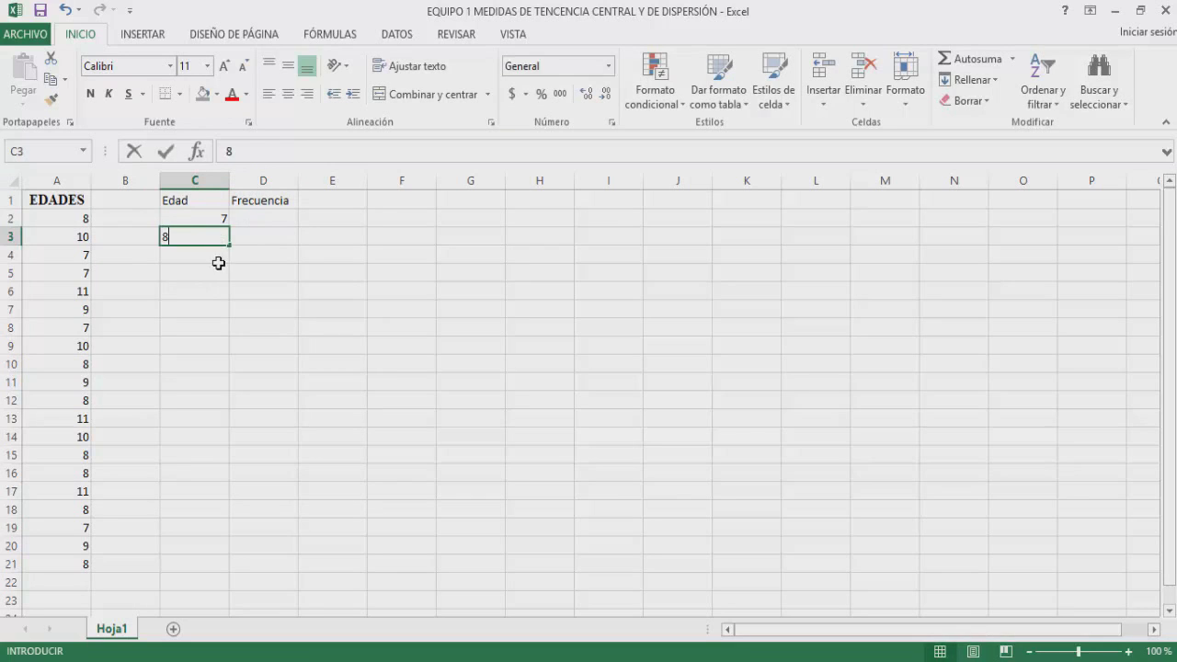
click(215, 255)
text(9)
click(215, 273)
text(10)
click(217, 291)
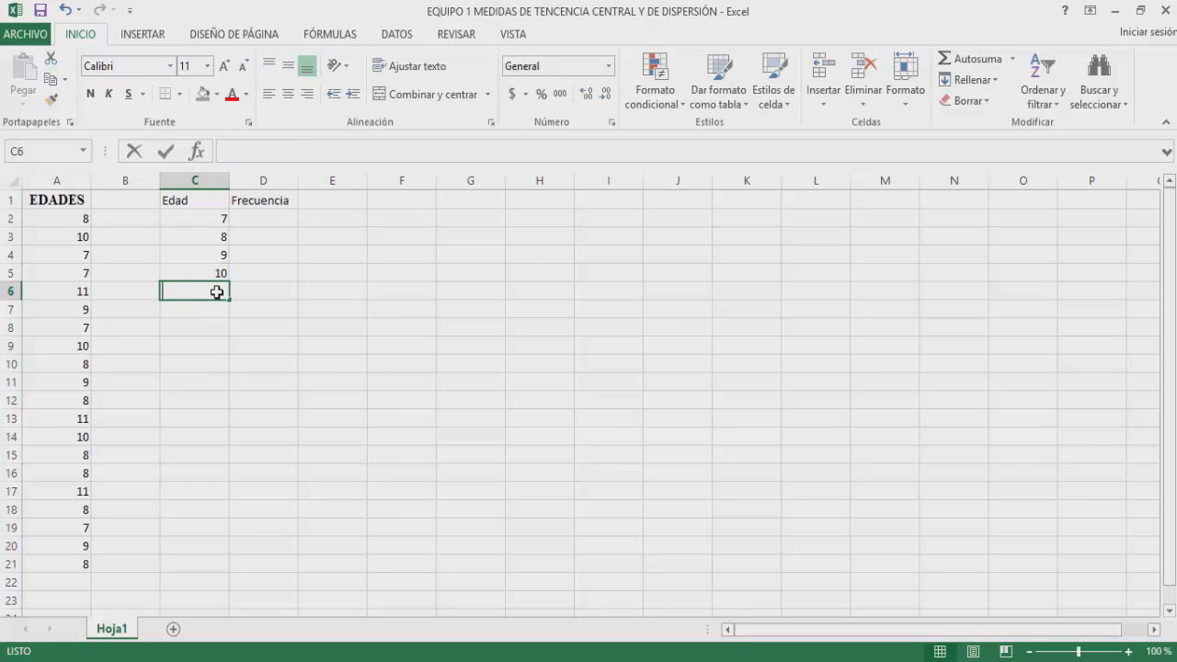
text(11)
click(218, 309)
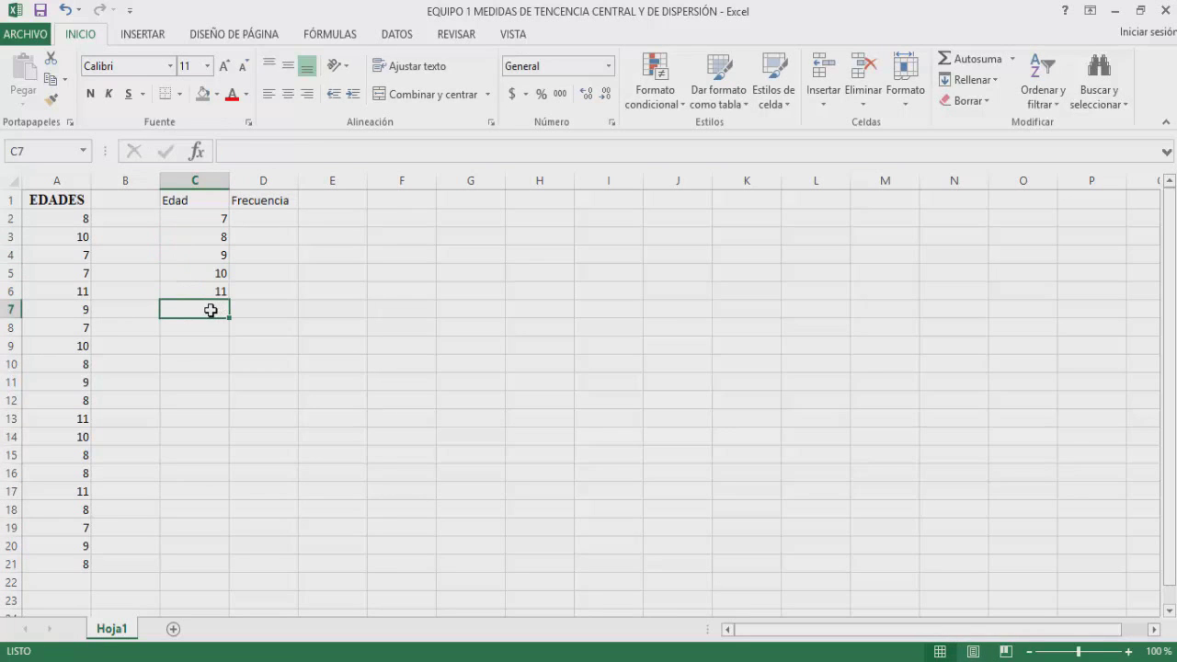
text(Total)
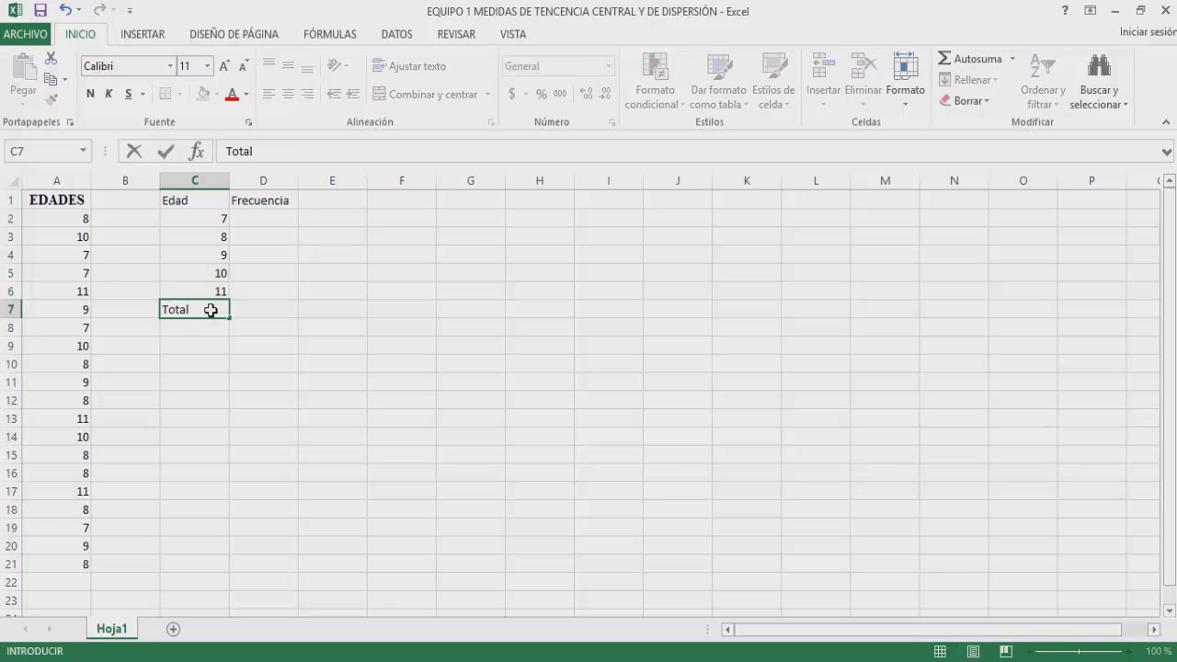
- Fill in the frequencies 4, 7, 3, 3 and 3 for the ages in D2:D6
click(252, 217)
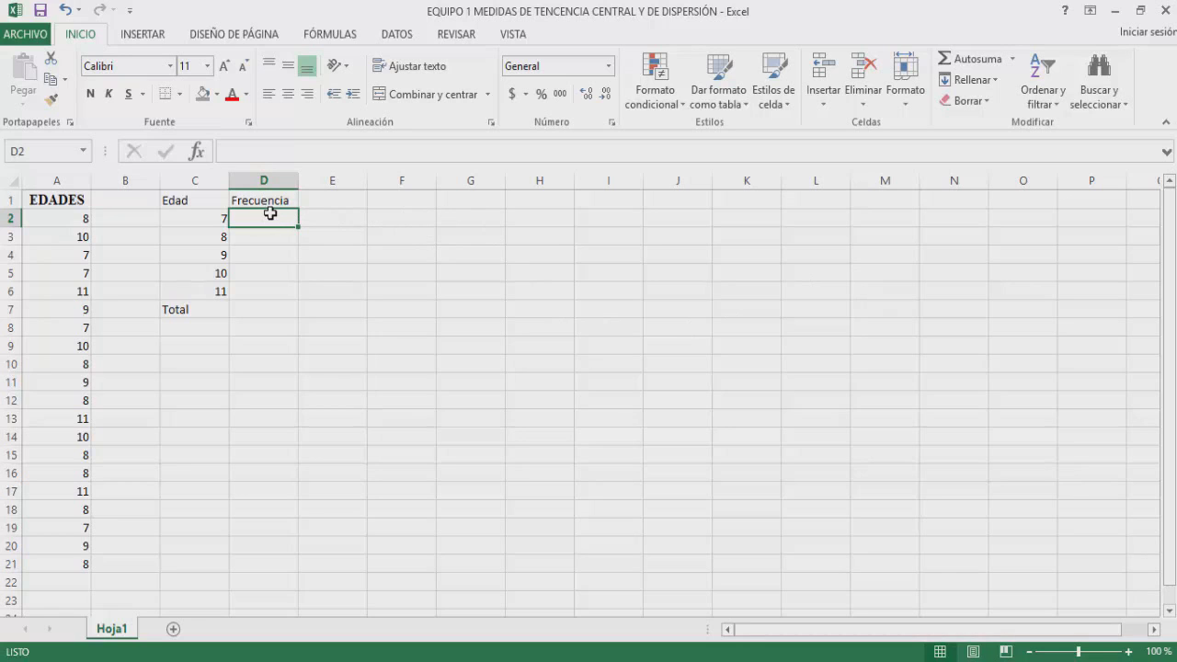
click(218, 224)
click(260, 226)
text(4)
click(288, 238)
text(7)
click(278, 257)
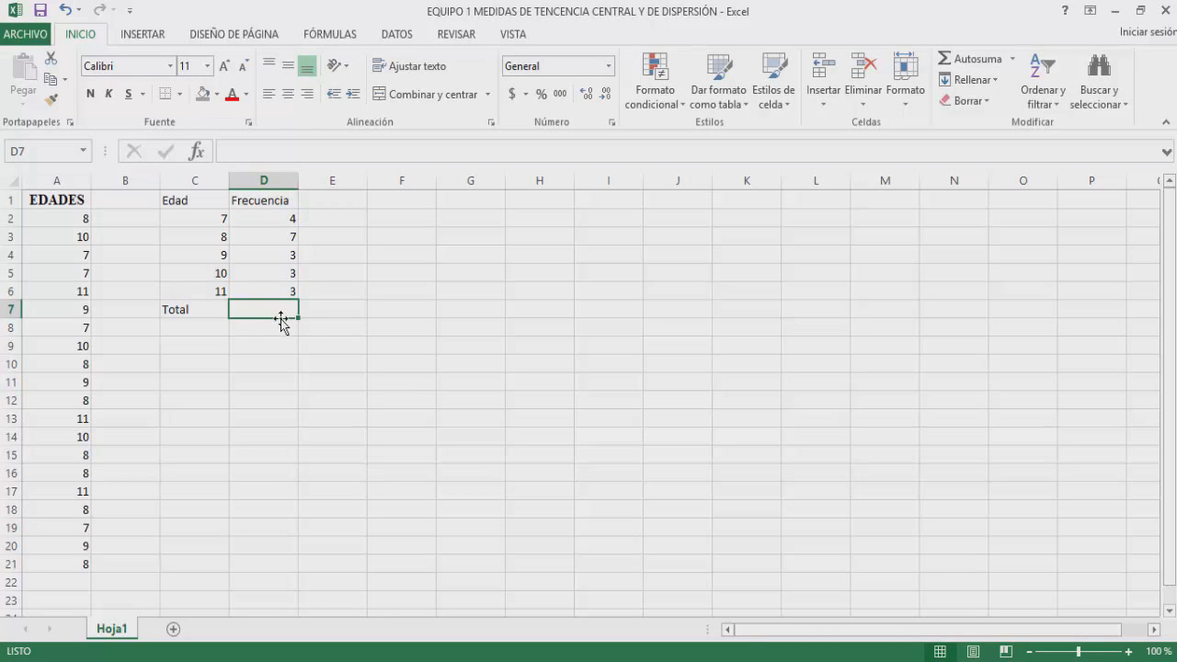
- Total the frequencies in D7 with the SUMA function over D2:D6
text(=)
click(59, 151)
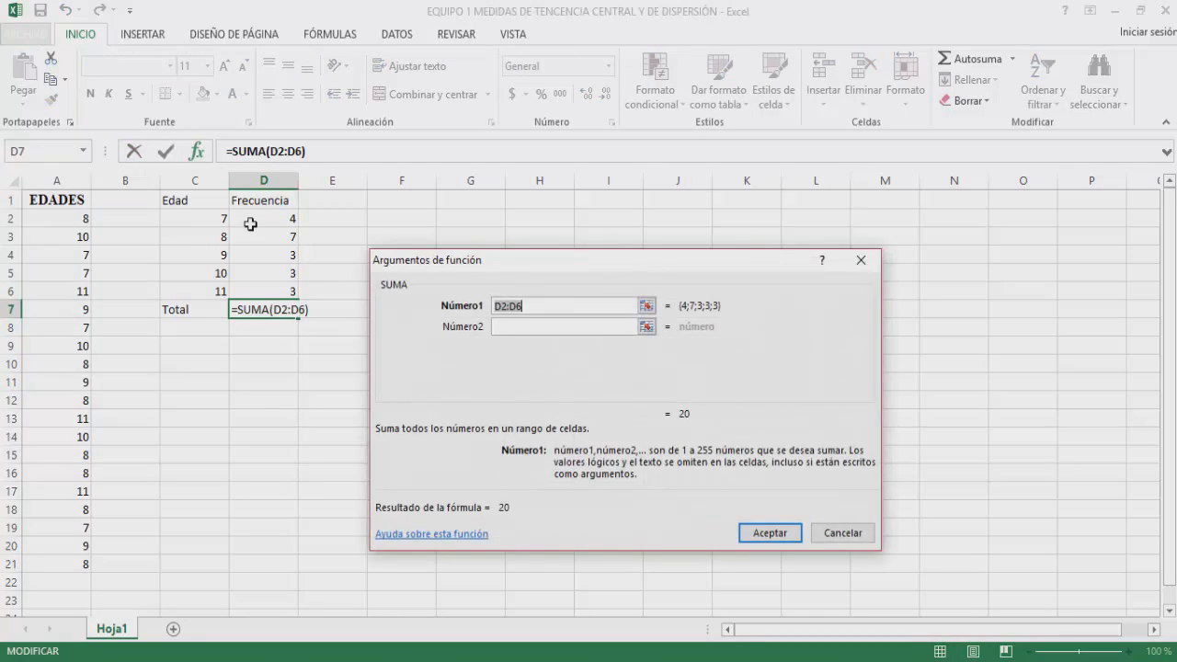
drag(250, 219, 258, 290)
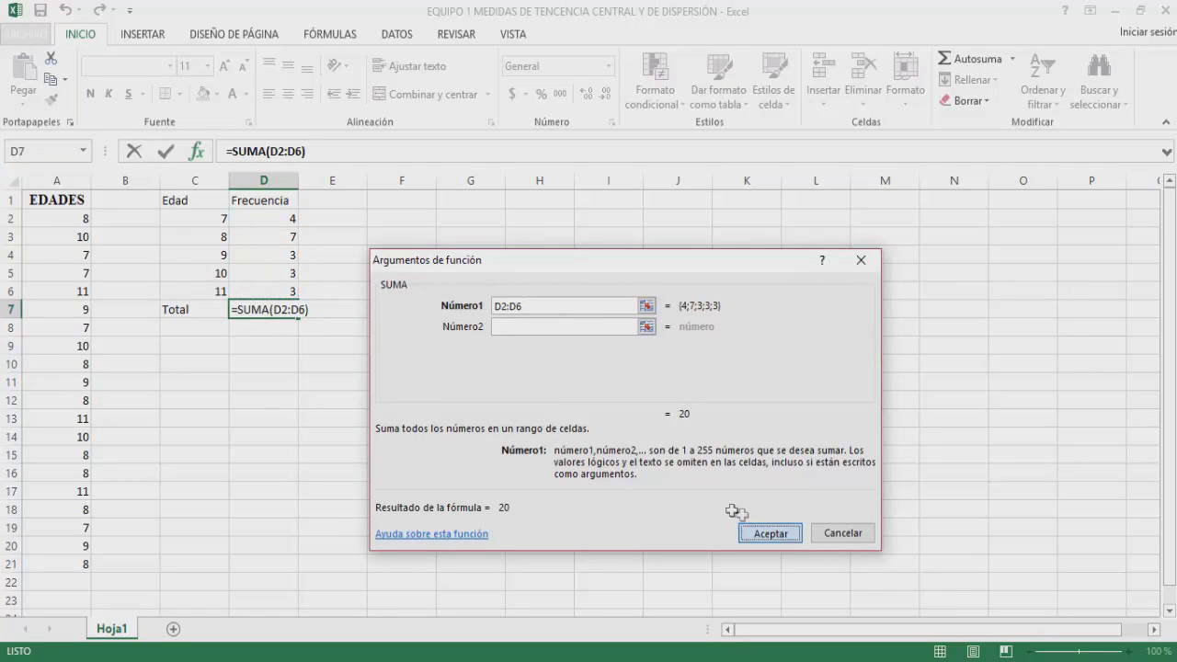
key(Return)
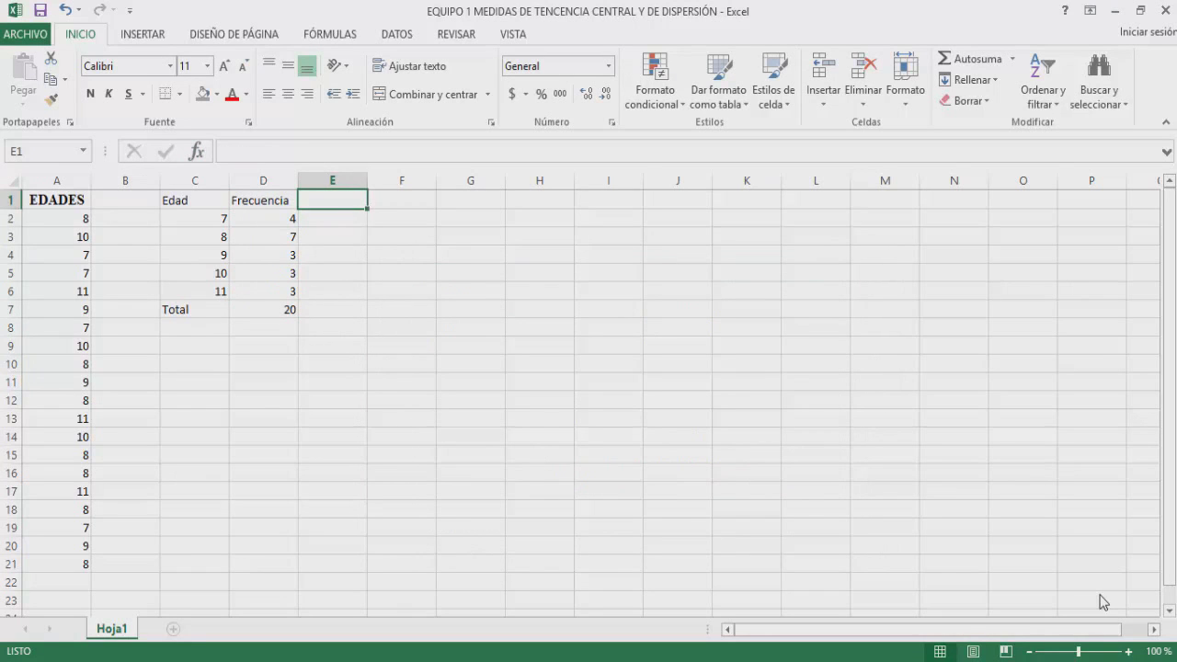
- Add the header Frec. Acumulada in E1 and enter 4 as the first cumulative frequency in E2
text(Frec)
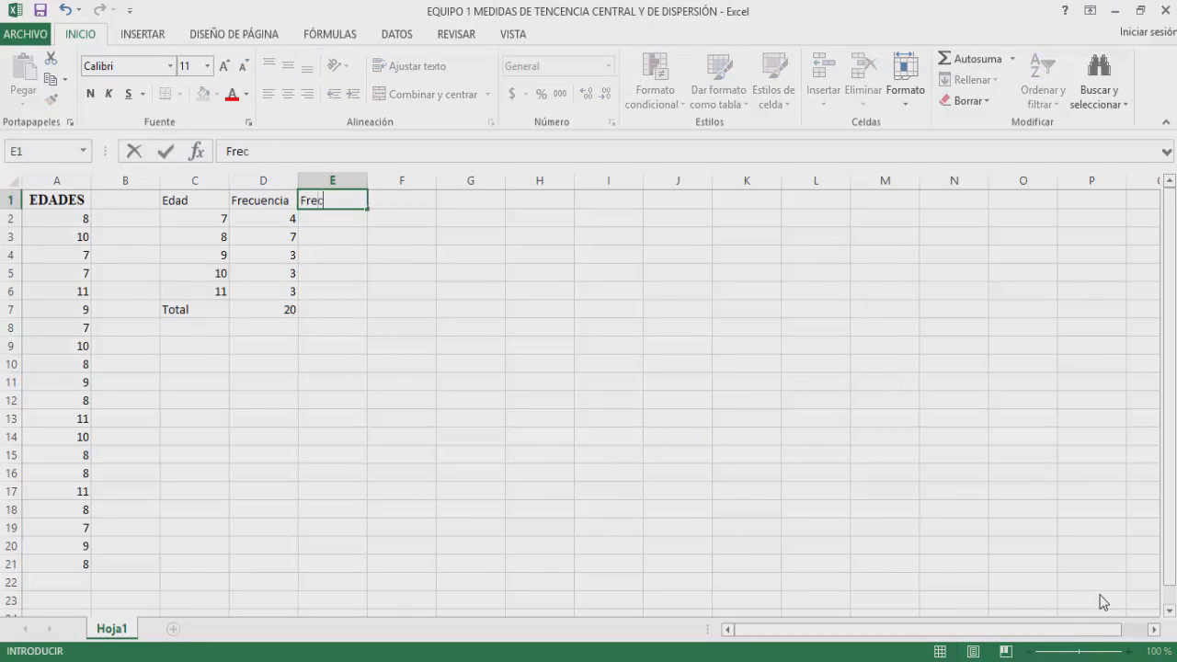
text(. acumulada)
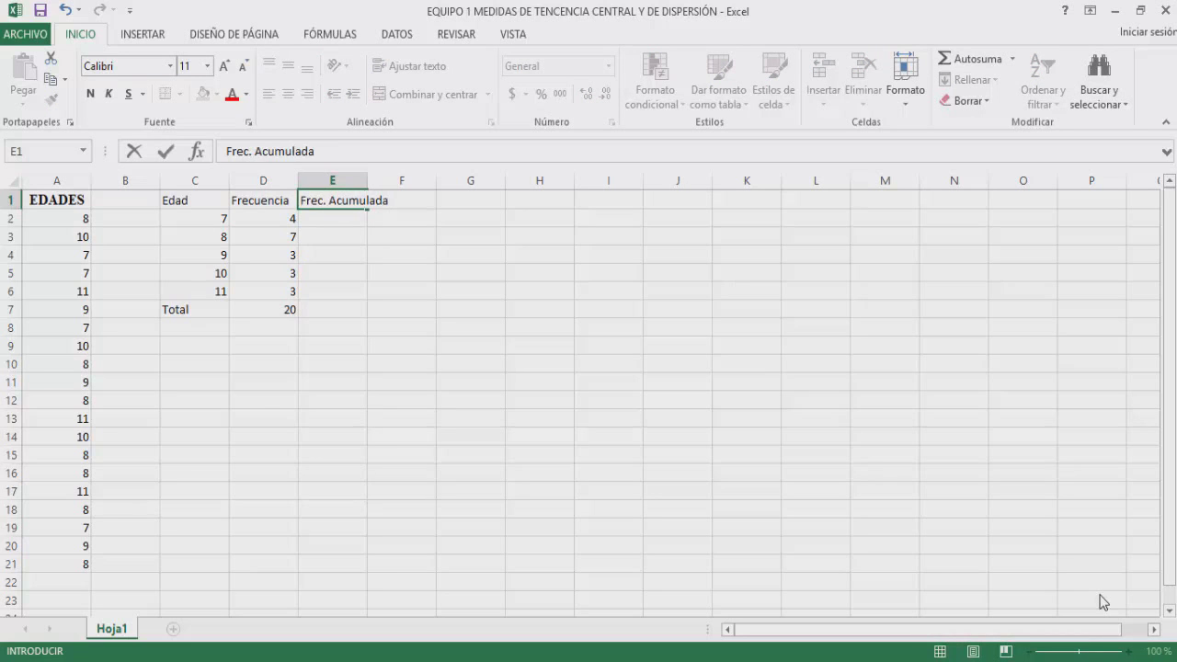
key(Return)
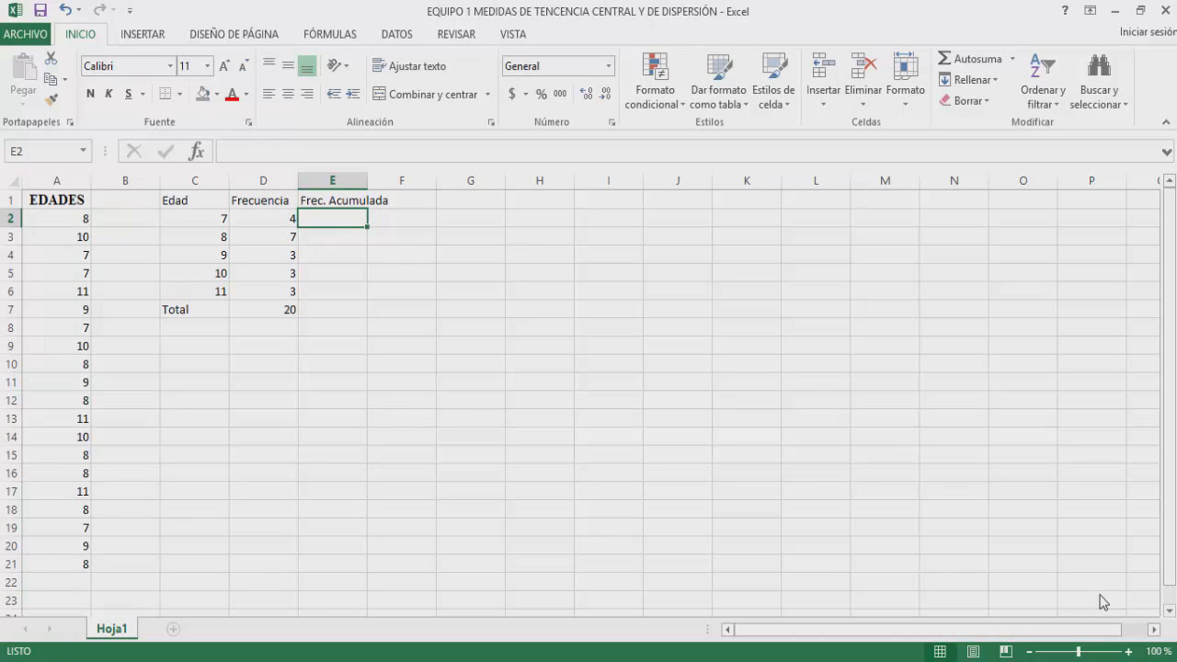
text(4)
key(Return)
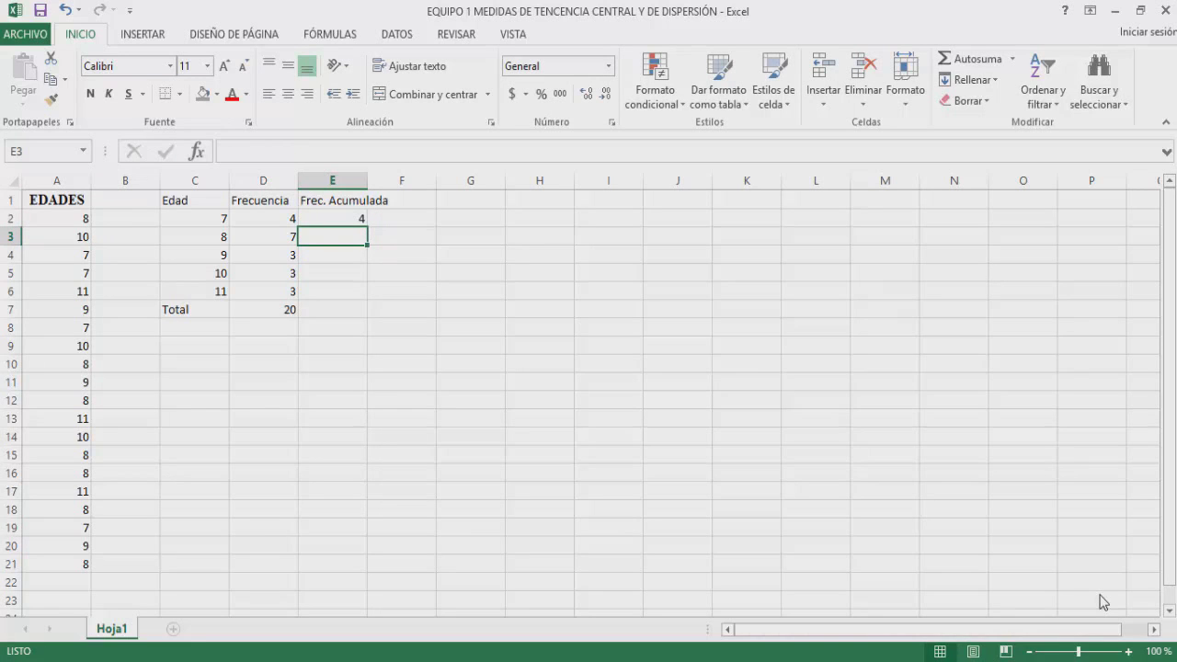
- Calculate the cumulative frequency in E3 with =E2+D3 and copy the formula down to E6
text(=)
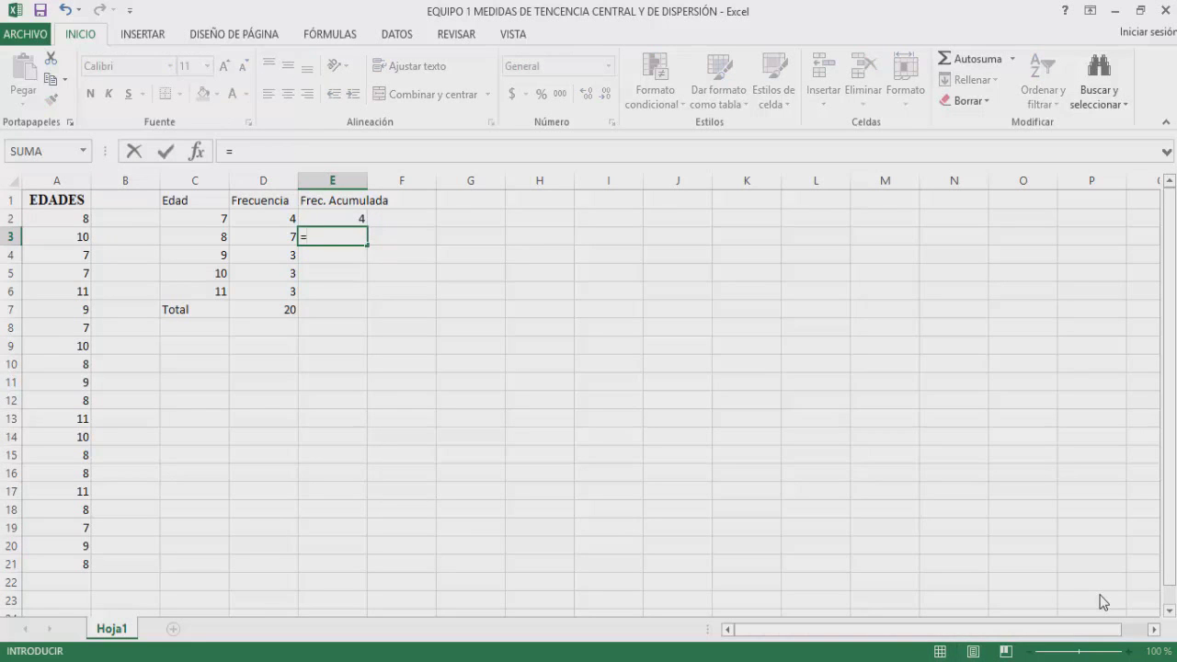
click(339, 216)
text(+)
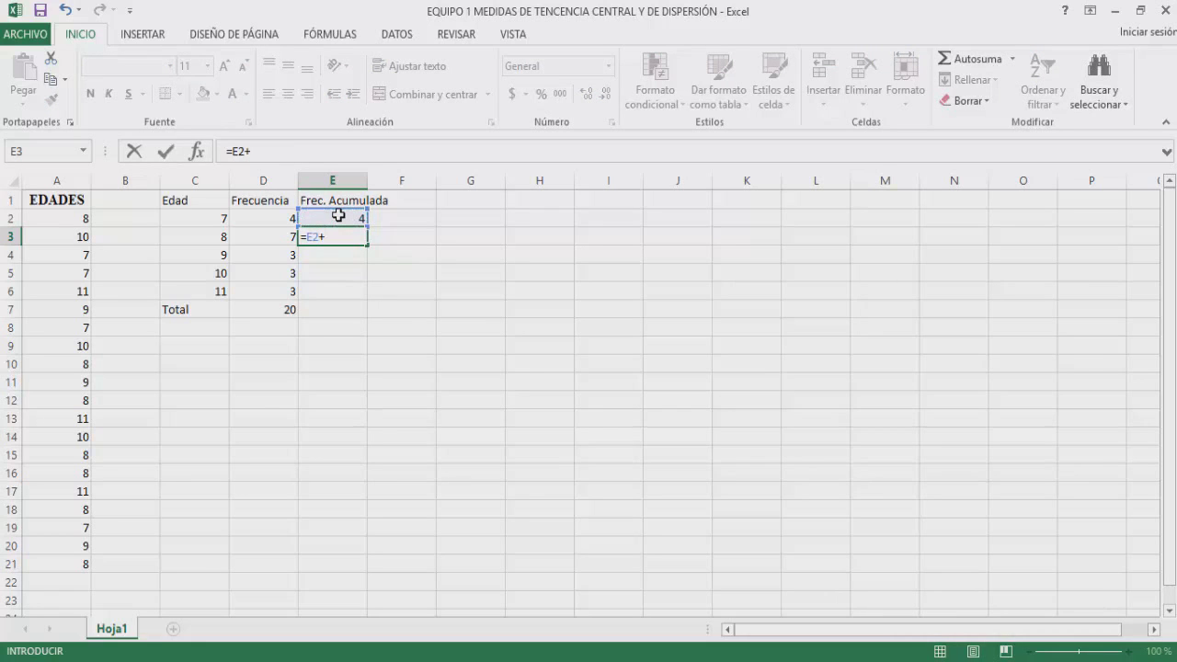
click(274, 237)
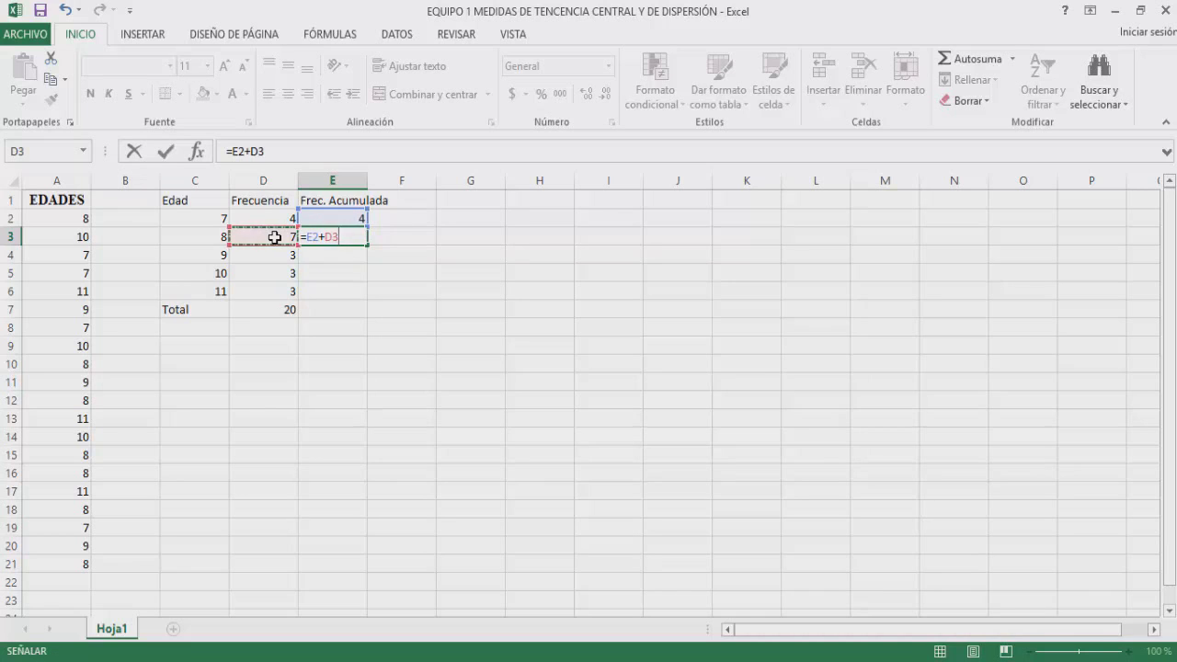
key(Return)
click(354, 237)
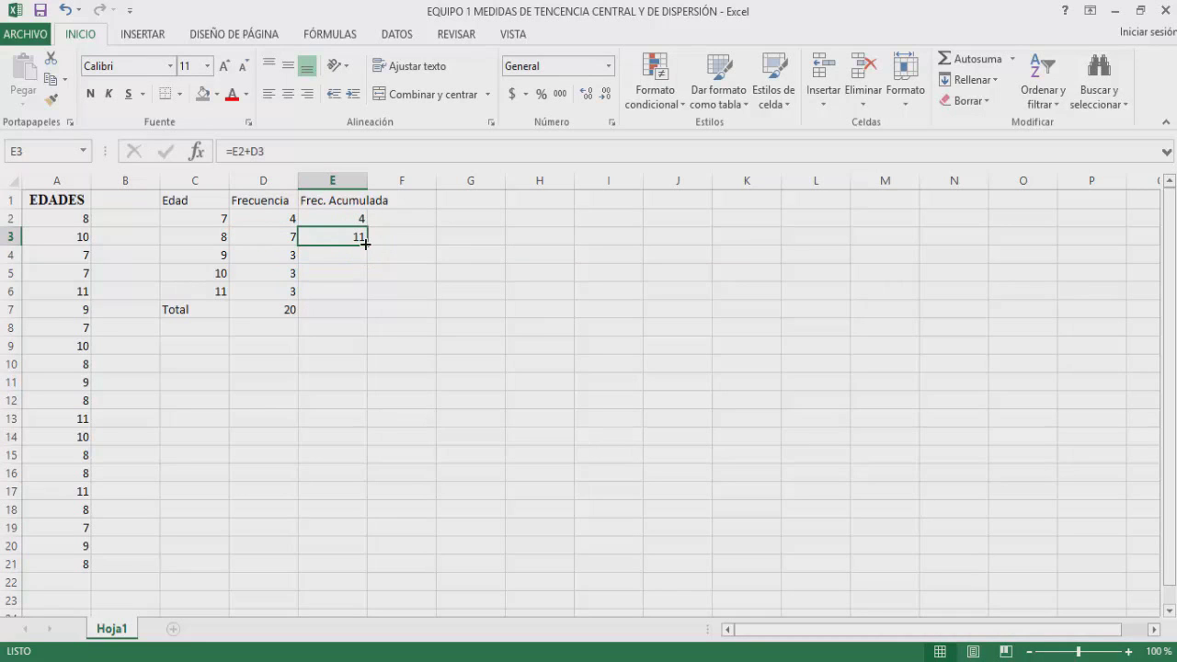
drag(365, 244, 365, 296)
click(347, 312)
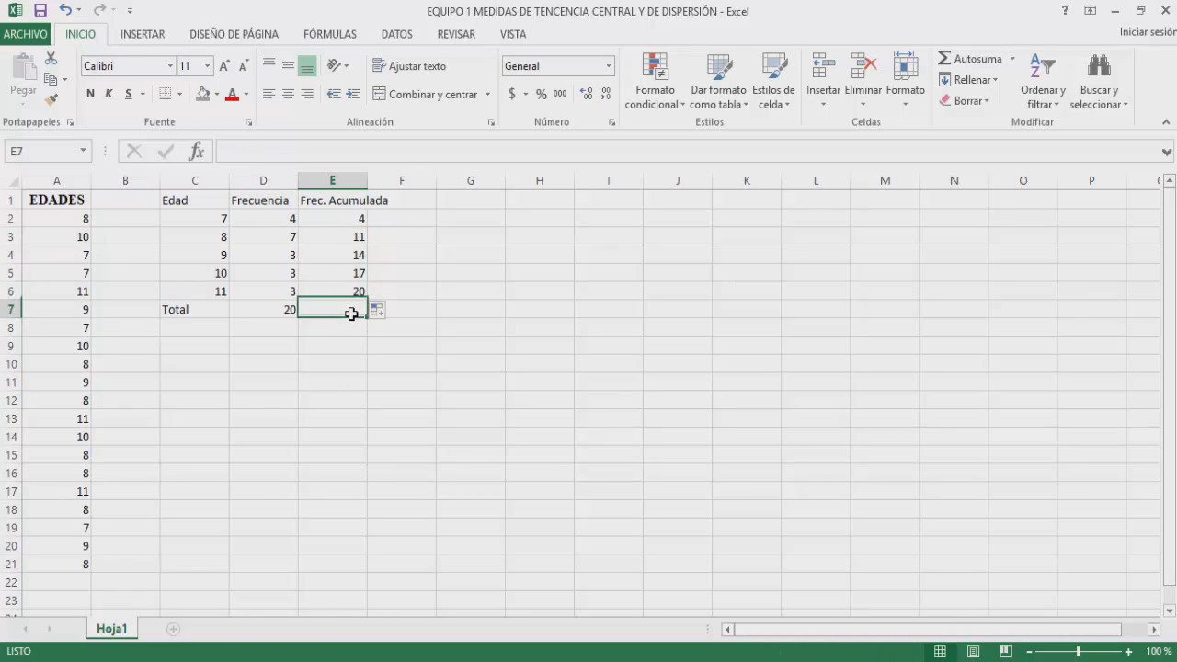
- Add the column header Frec. Relativa in F1
click(310, 293)
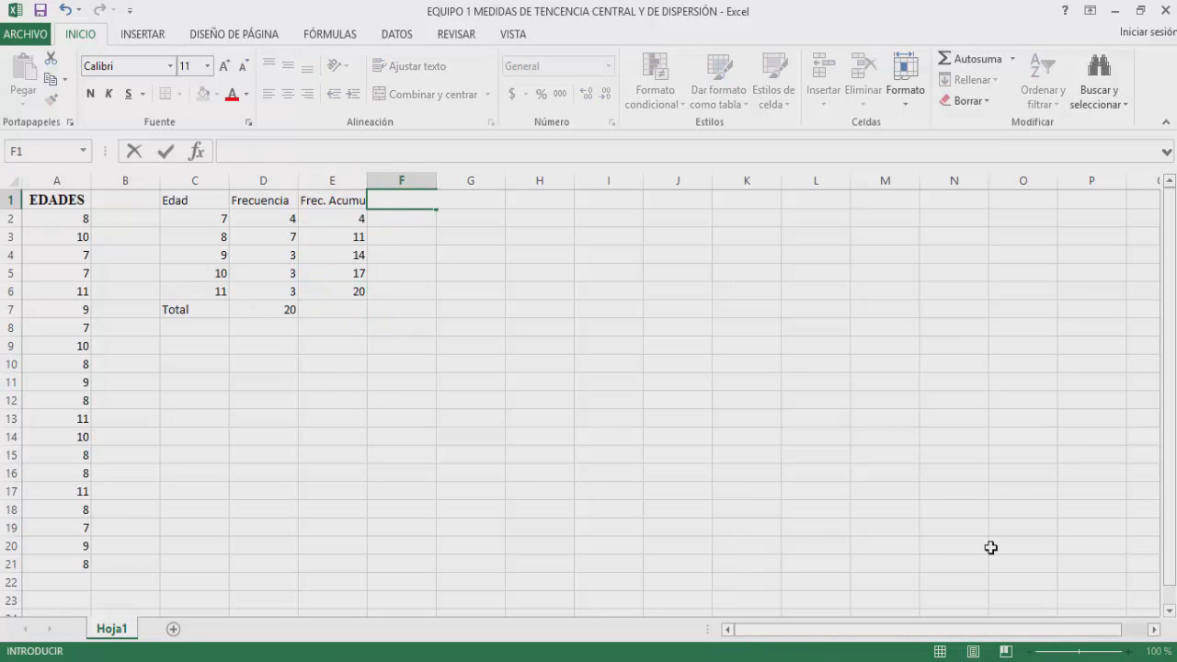
text(Frec. R)
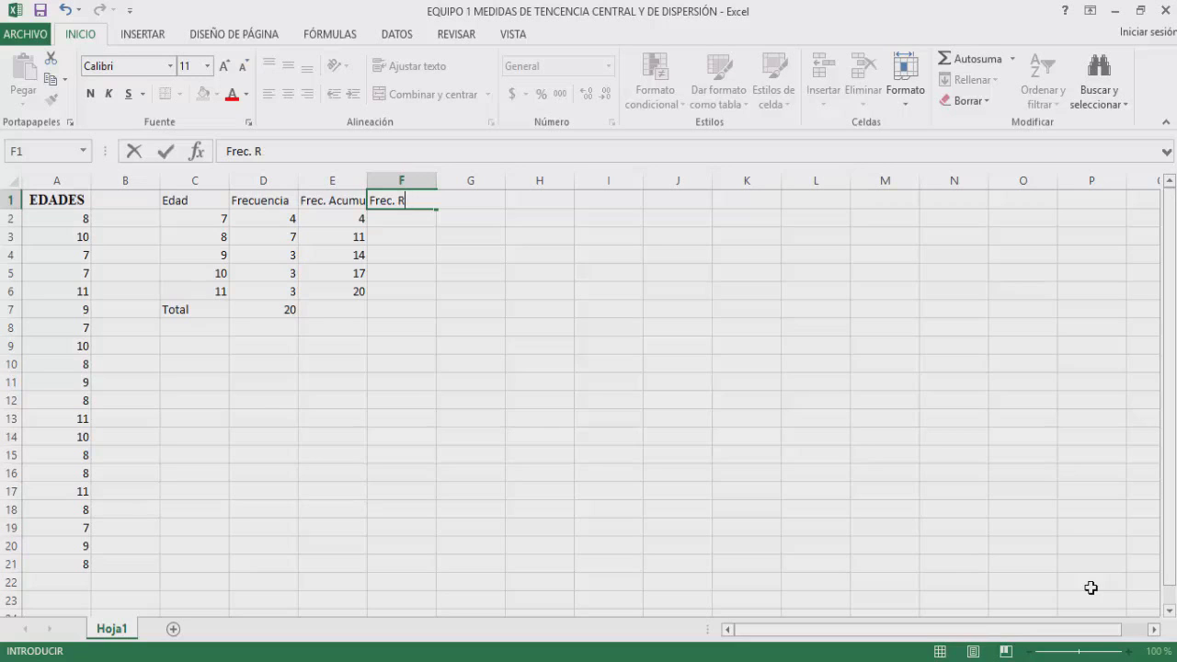
text(Elativa)
key(Return)
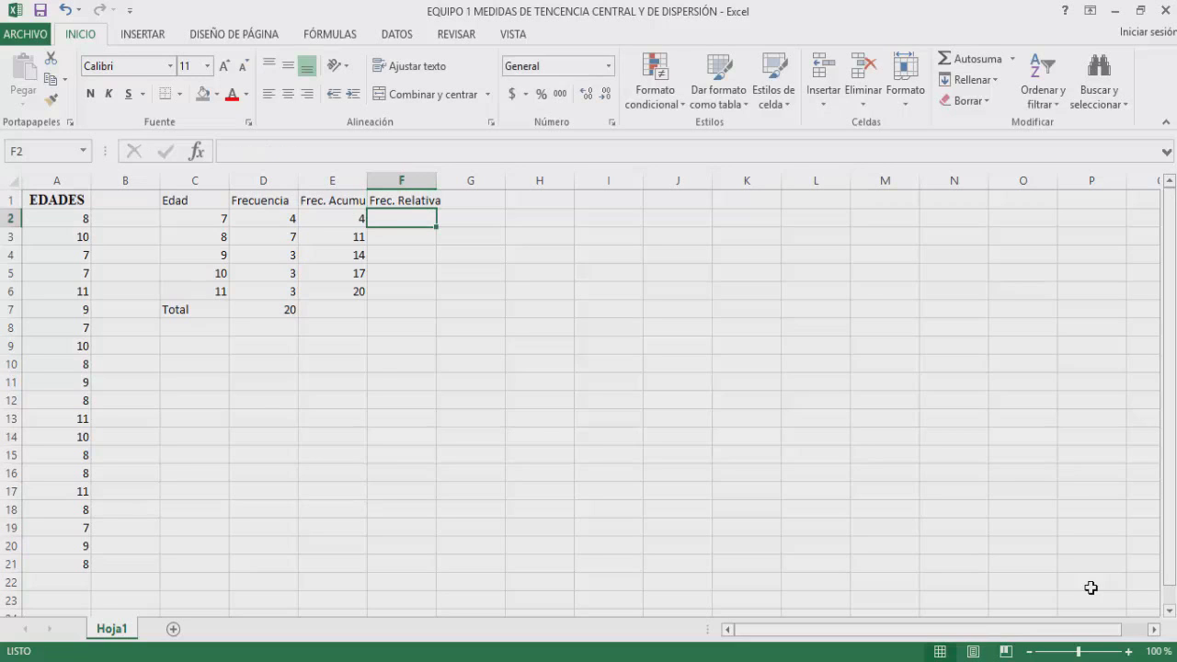
- Calculate the relative frequency in F2 with =D2/20*100 and copy the formula down to F7
text(=)
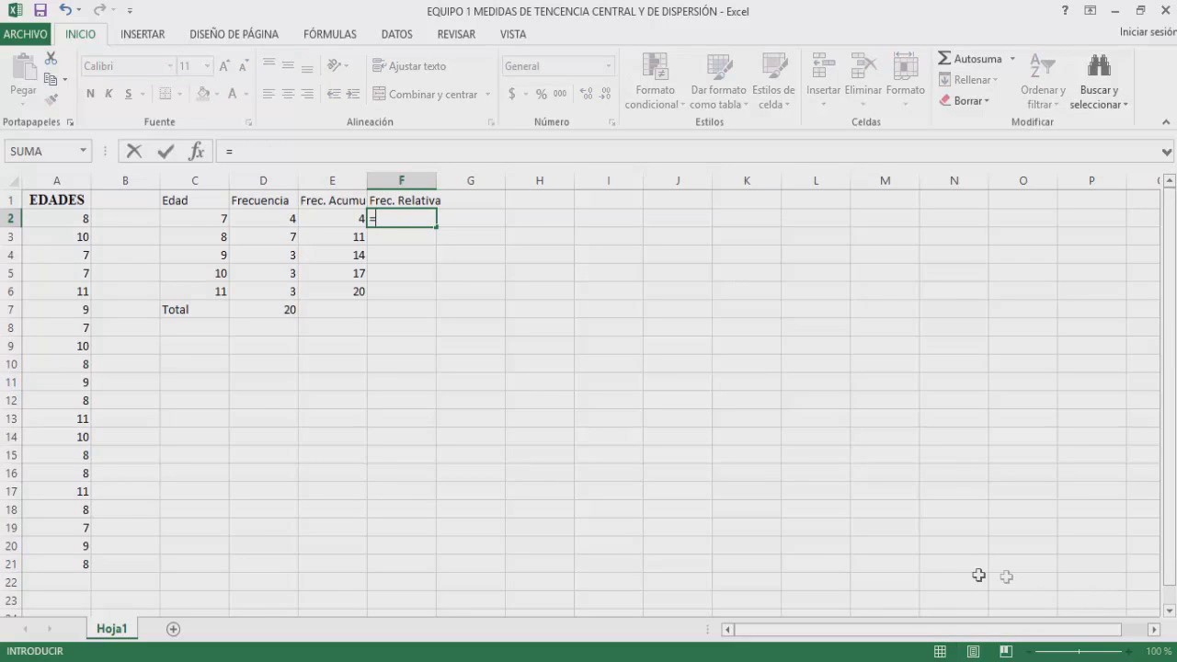
click(264, 218)
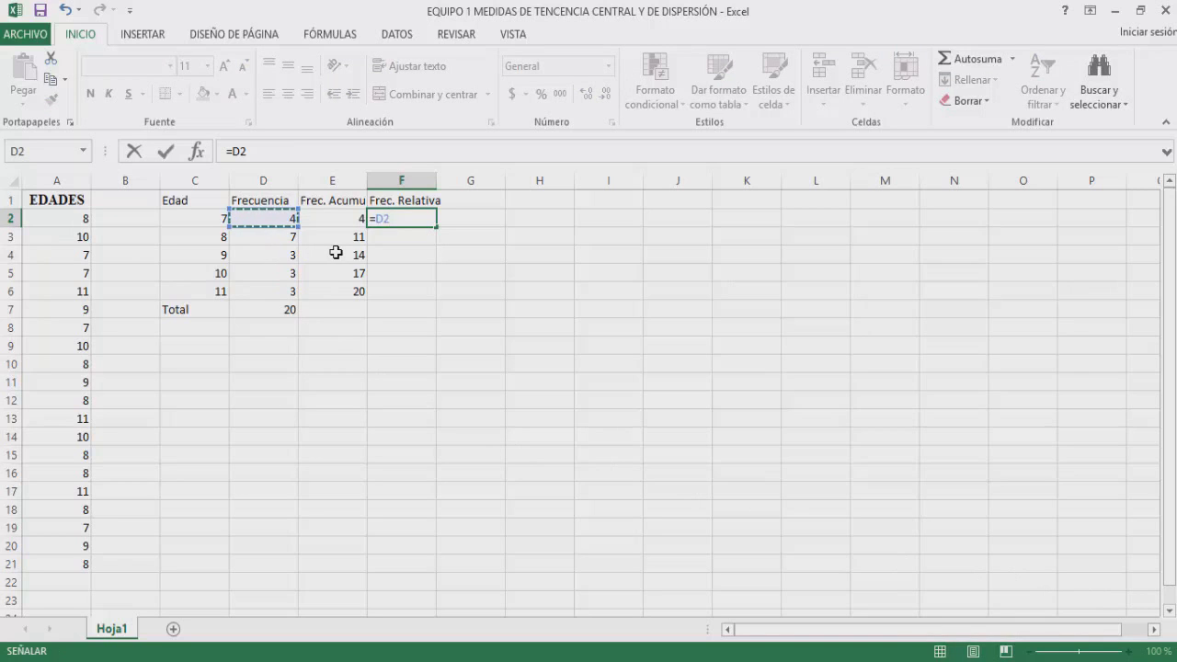
text(/)
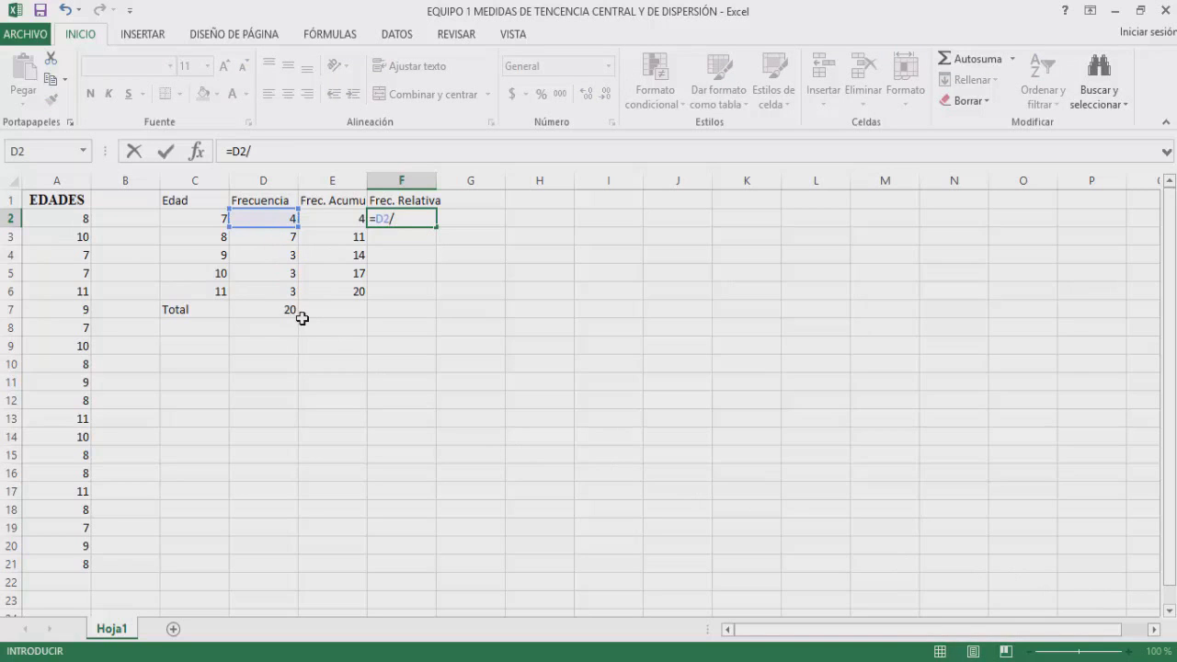
text(20*100)
key(Return)
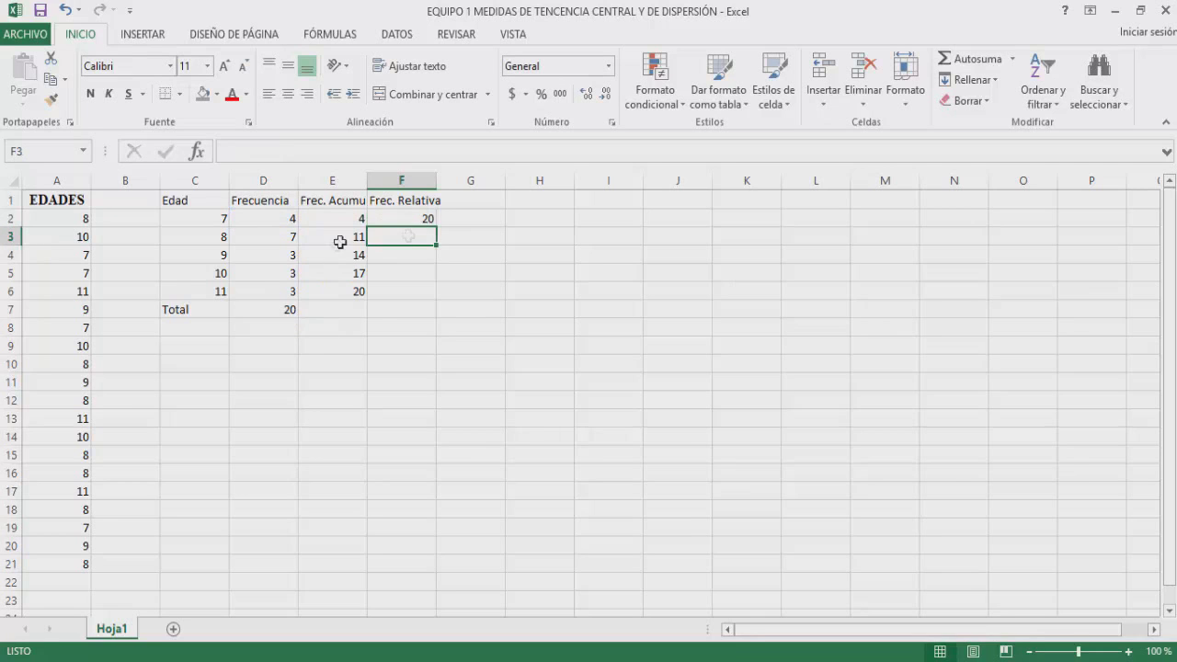
click(429, 221)
drag(434, 248, 423, 310)
click(423, 309)
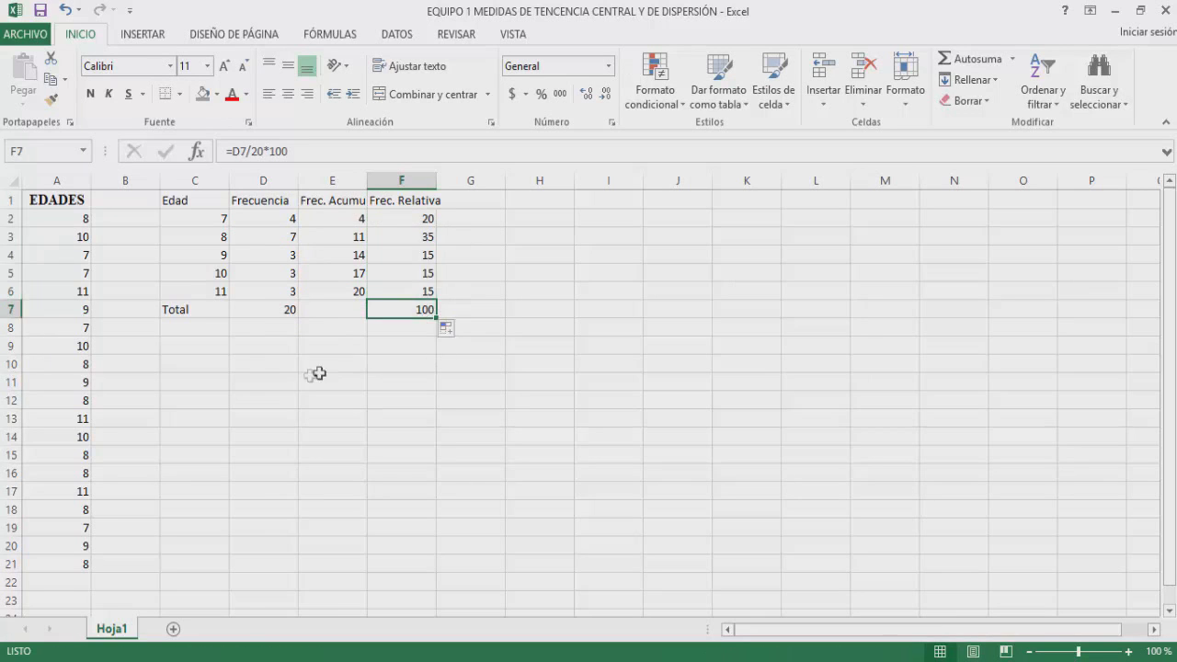
- Insert the recommended clustered column chart (Columna agrupada) from the ages and frequencies in C2:D6
click(212, 350)
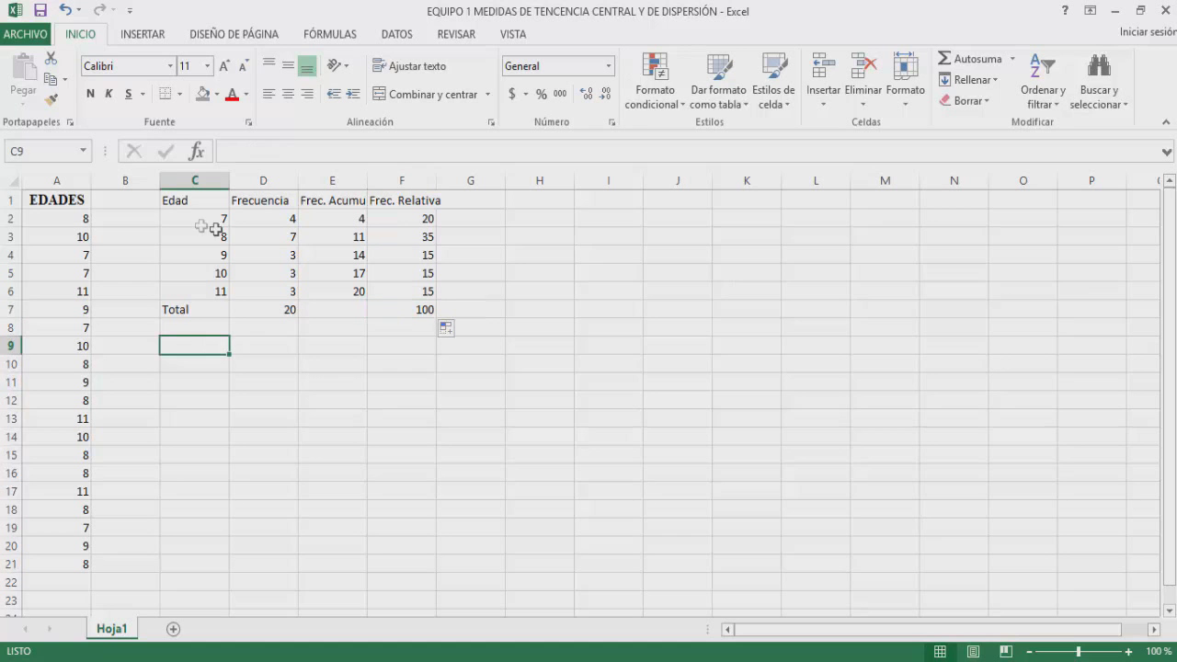
drag(199, 218, 281, 296)
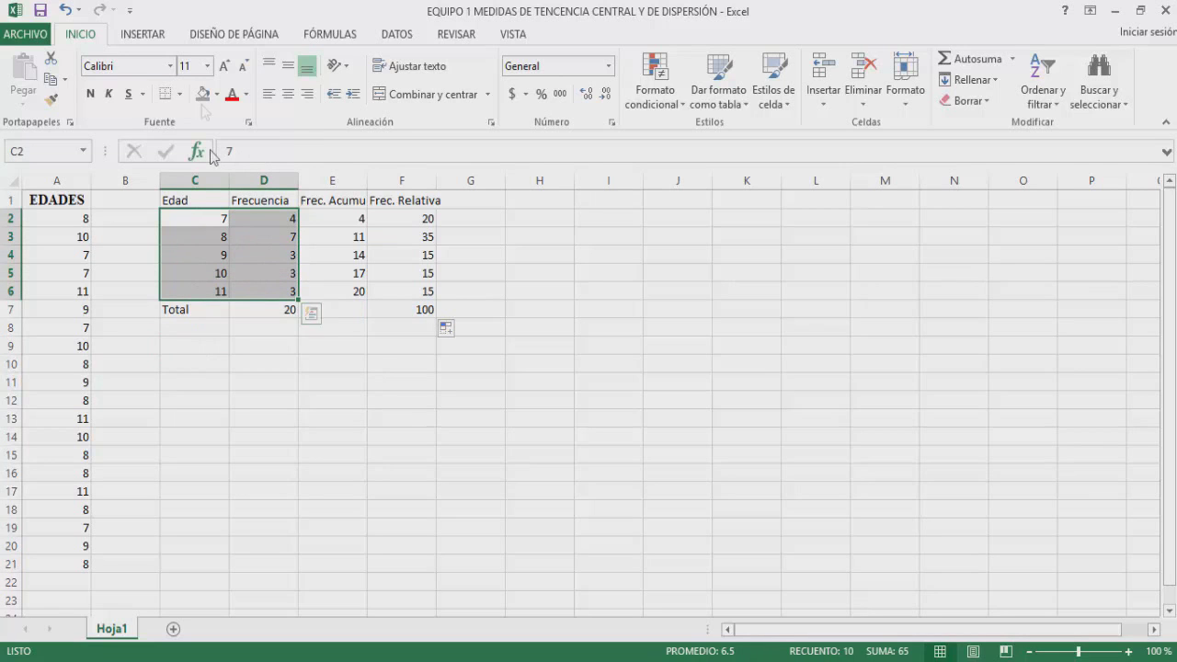
click(135, 39)
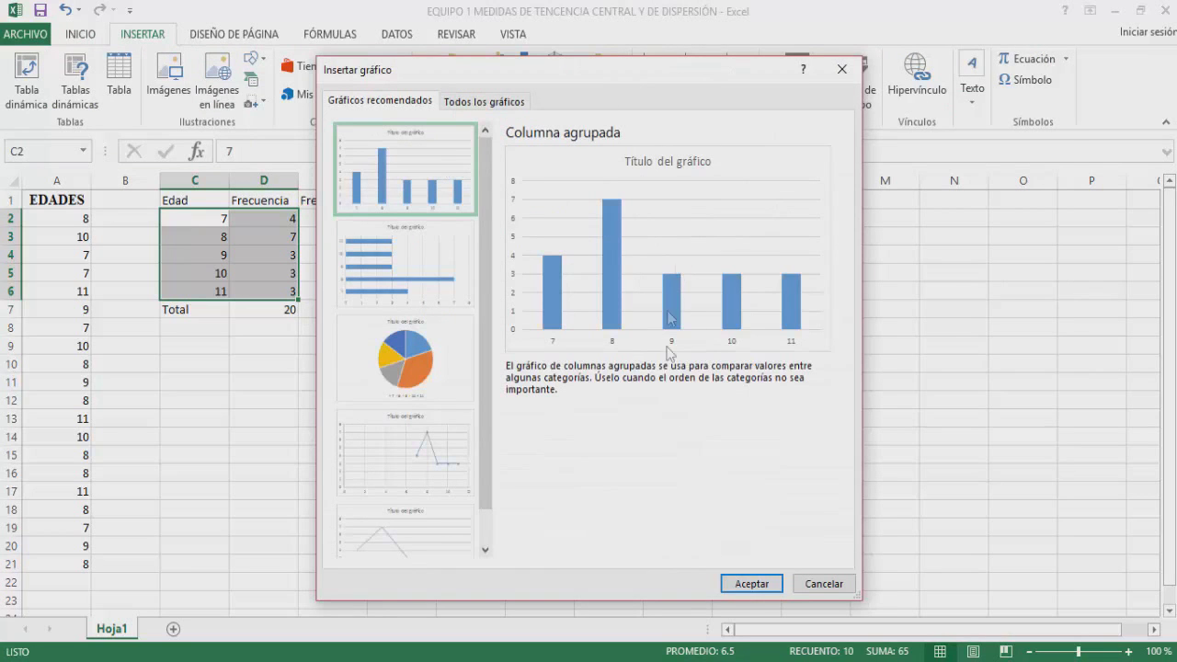
click(754, 583)
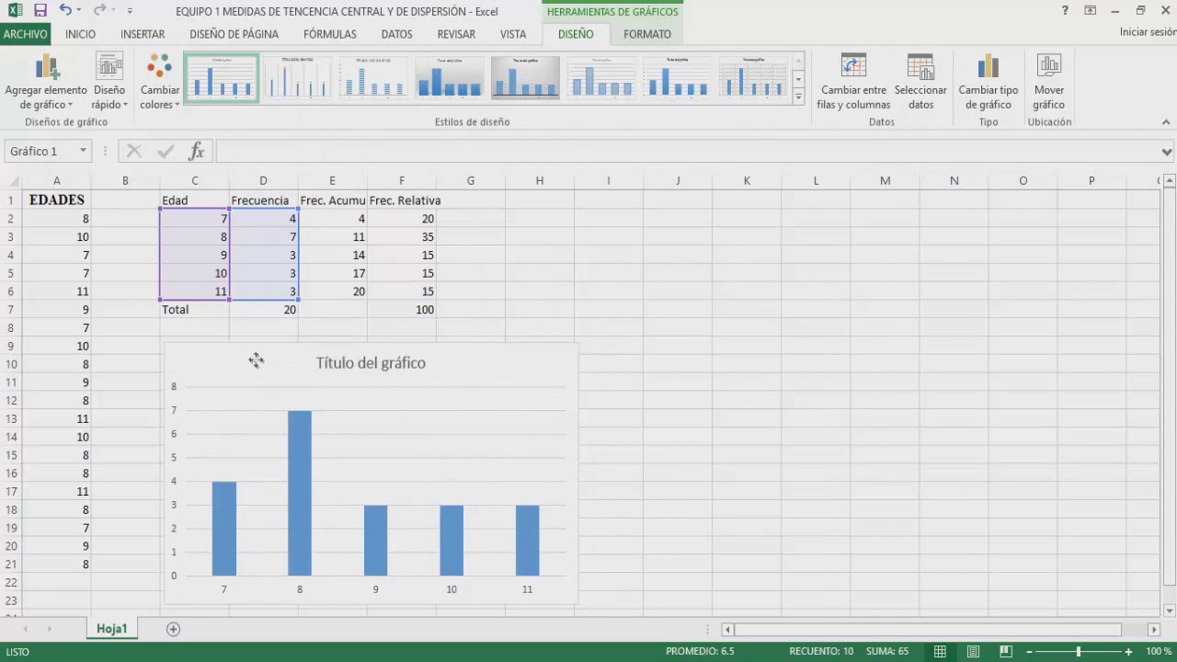
- Set the column chart's title to Edades de los alumnos
click(408, 357)
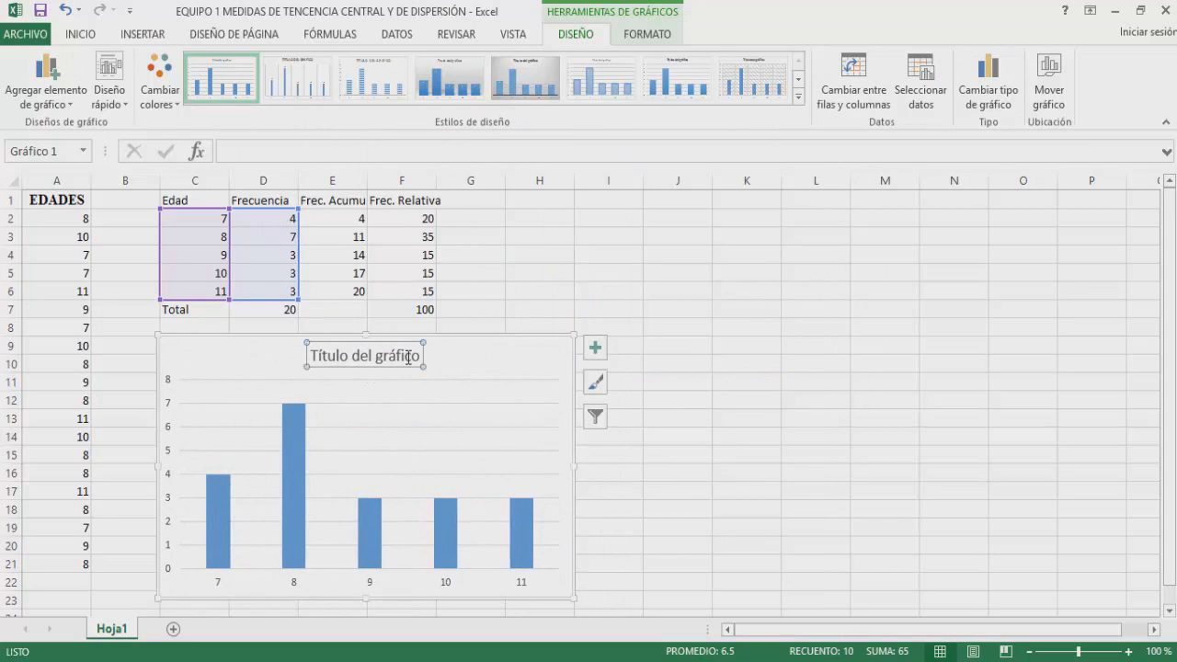
text(Edades de)
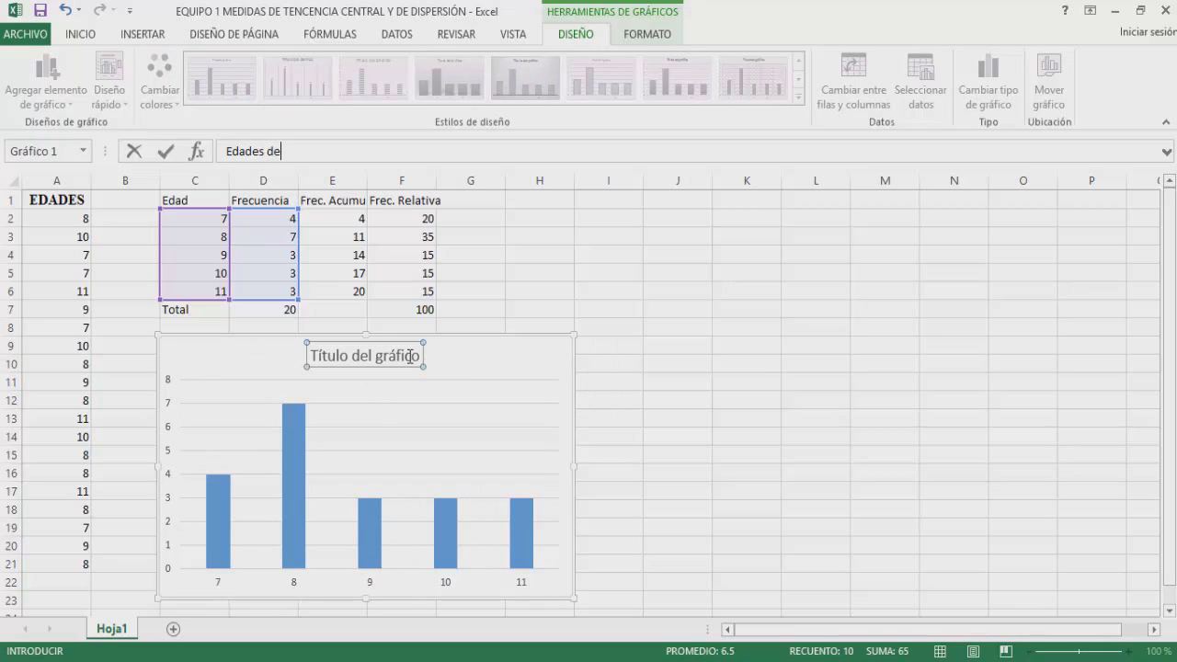
text( los alumnos)
key(Return)
- Add axis titles to the column chart, naming the vertical axis Frecuencia and the horizontal axis Edades
click(596, 349)
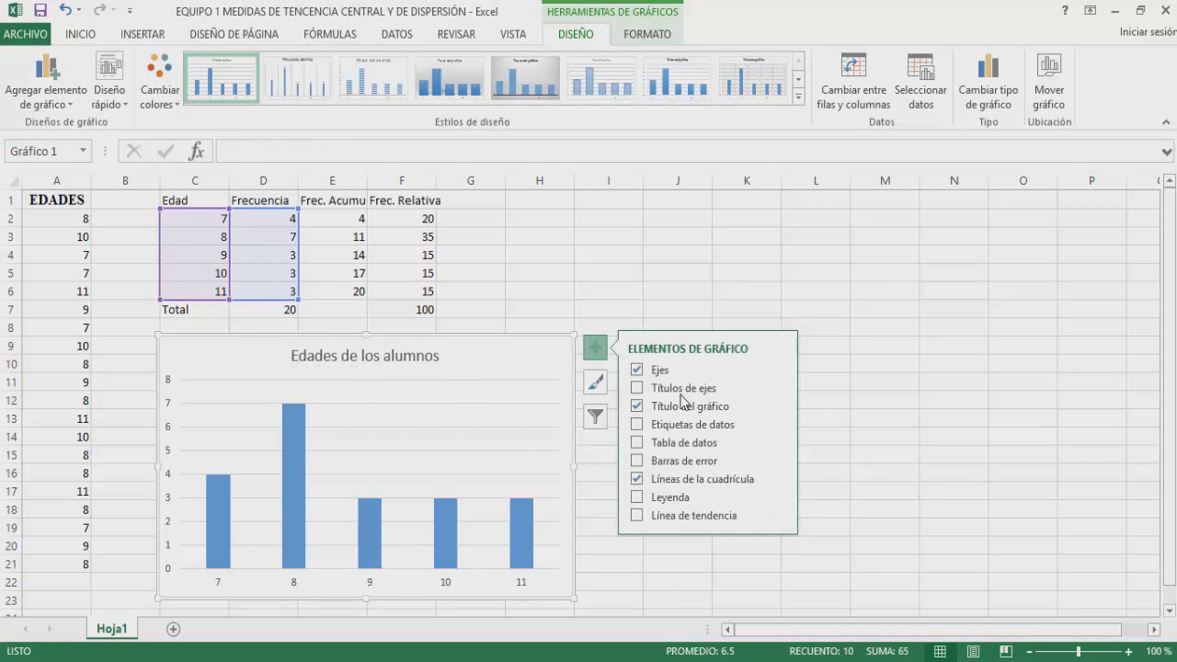
click(637, 388)
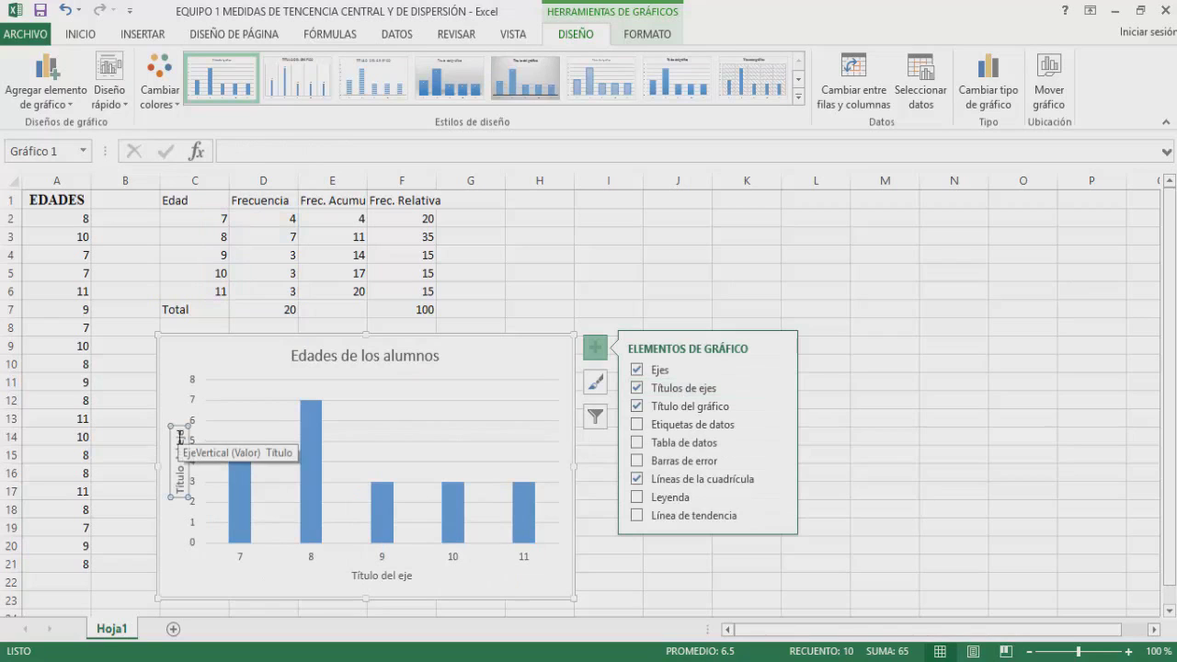
click(181, 440)
text(Frecuencia)
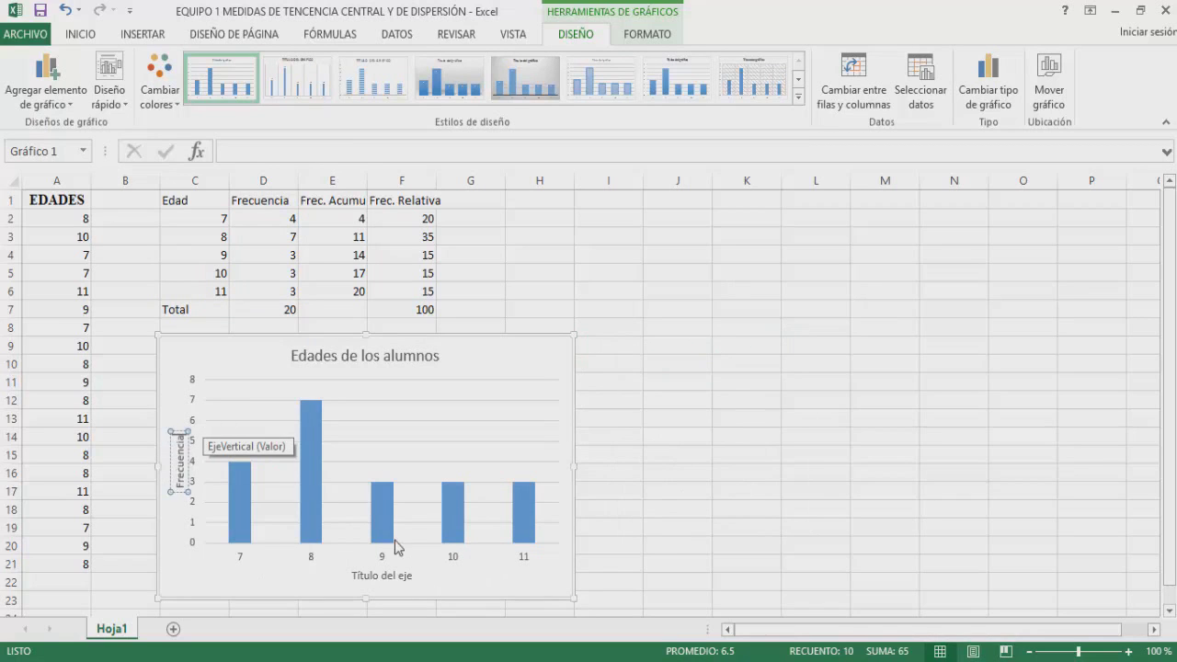
click(395, 579)
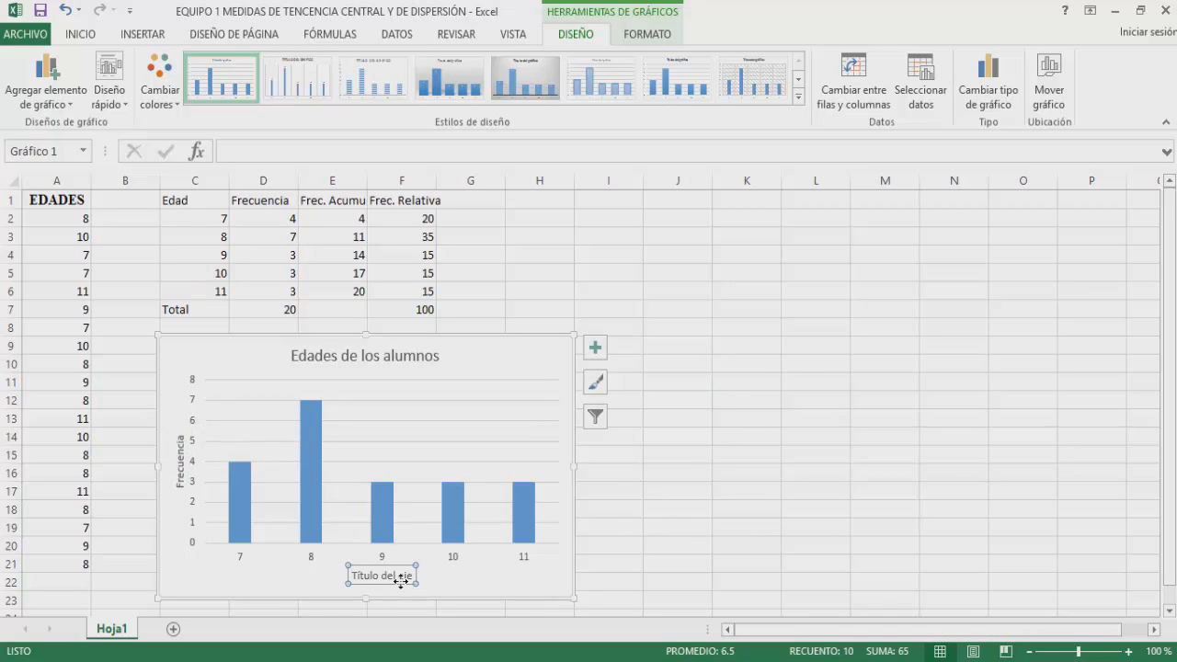
text(Edades)
key(Return)
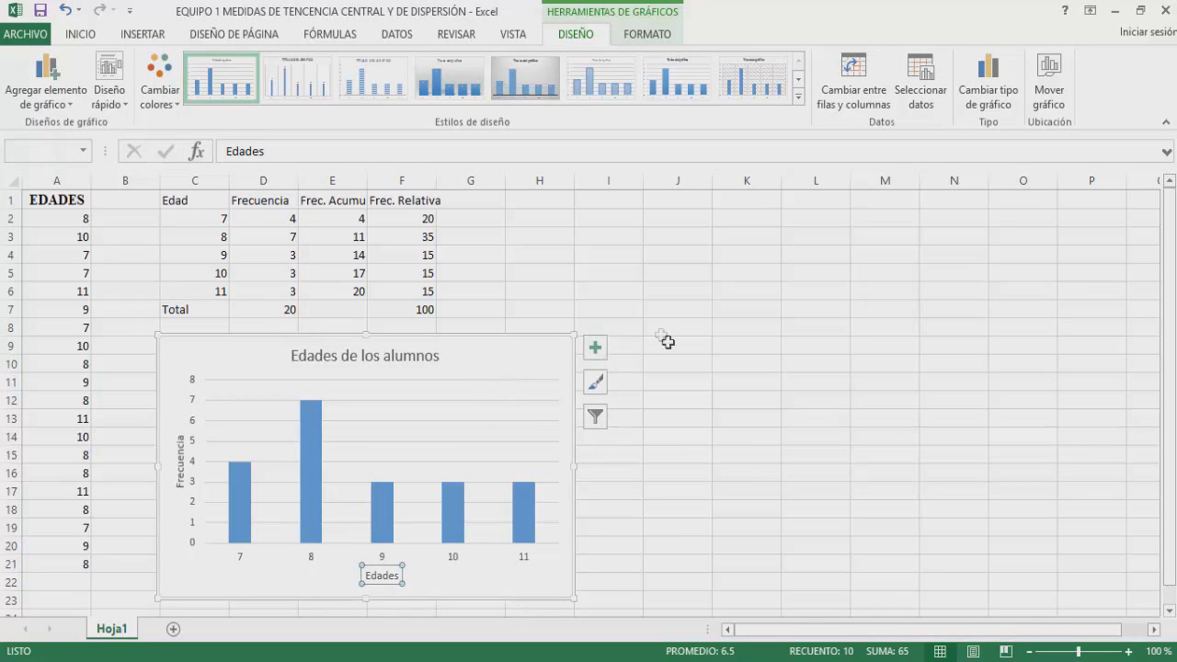
click(585, 276)
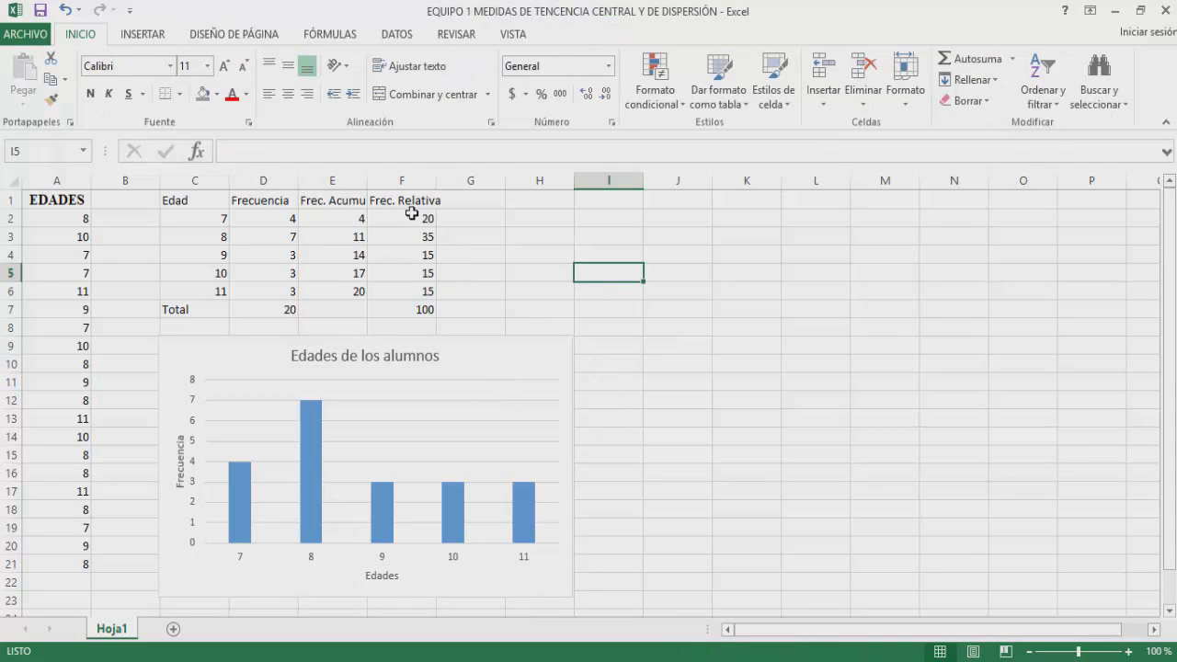
- Insert a 3D pie chart from the relative frequencies in F2:F6 and place it to the right of the column chart
drag(411, 218, 420, 289)
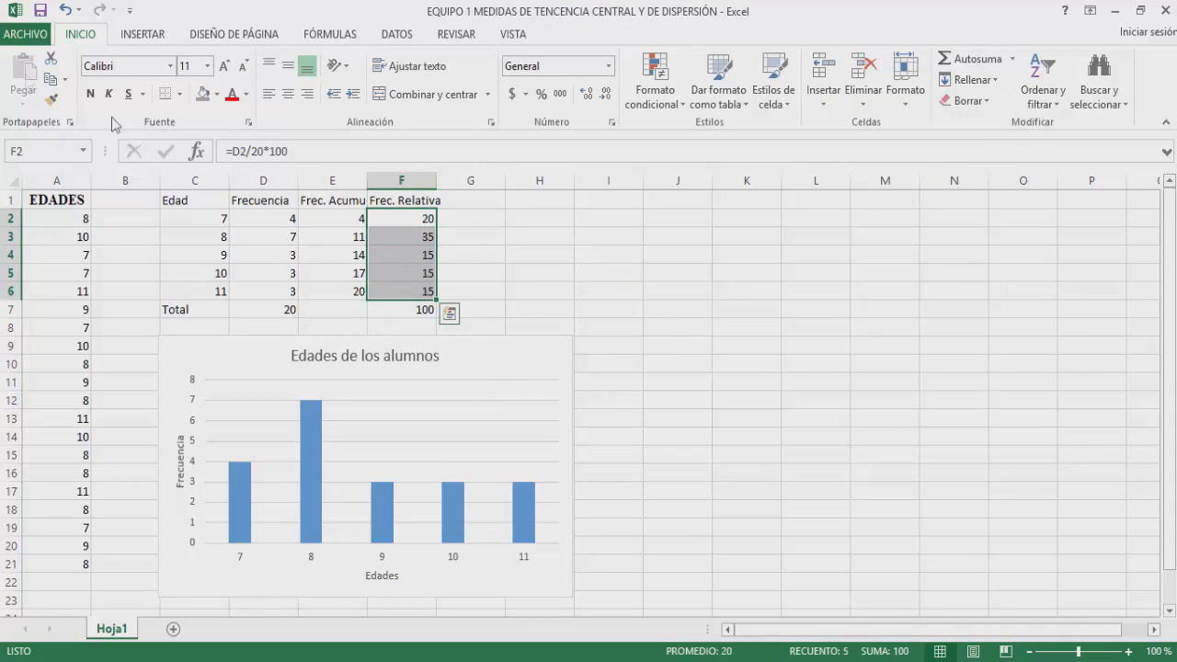
click(142, 35)
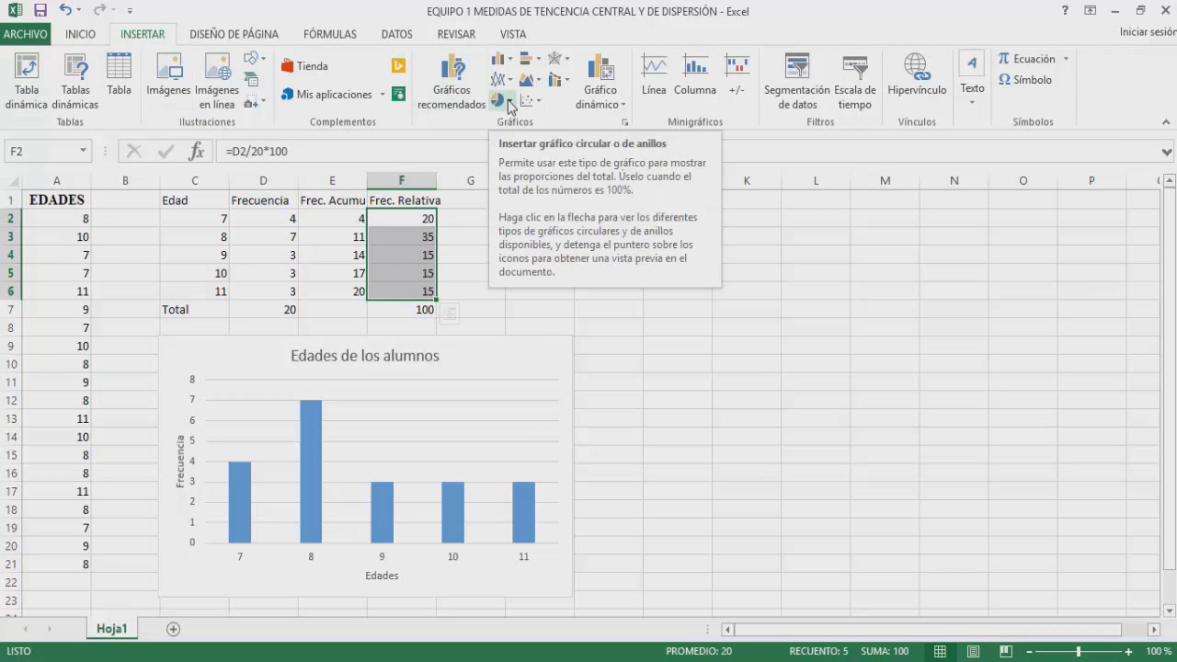
click(507, 101)
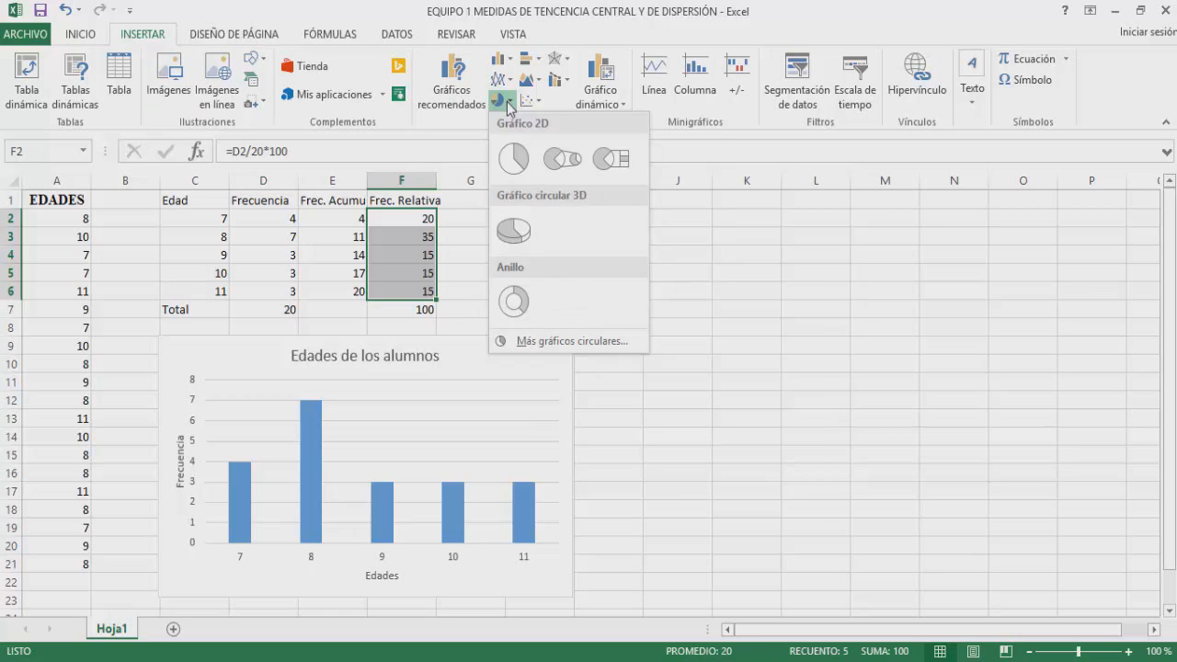
click(513, 230)
mouse_move(707, 306)
mouse_down()
mouse_move(901, 261)
mouse_move(896, 236)
mouse_up()
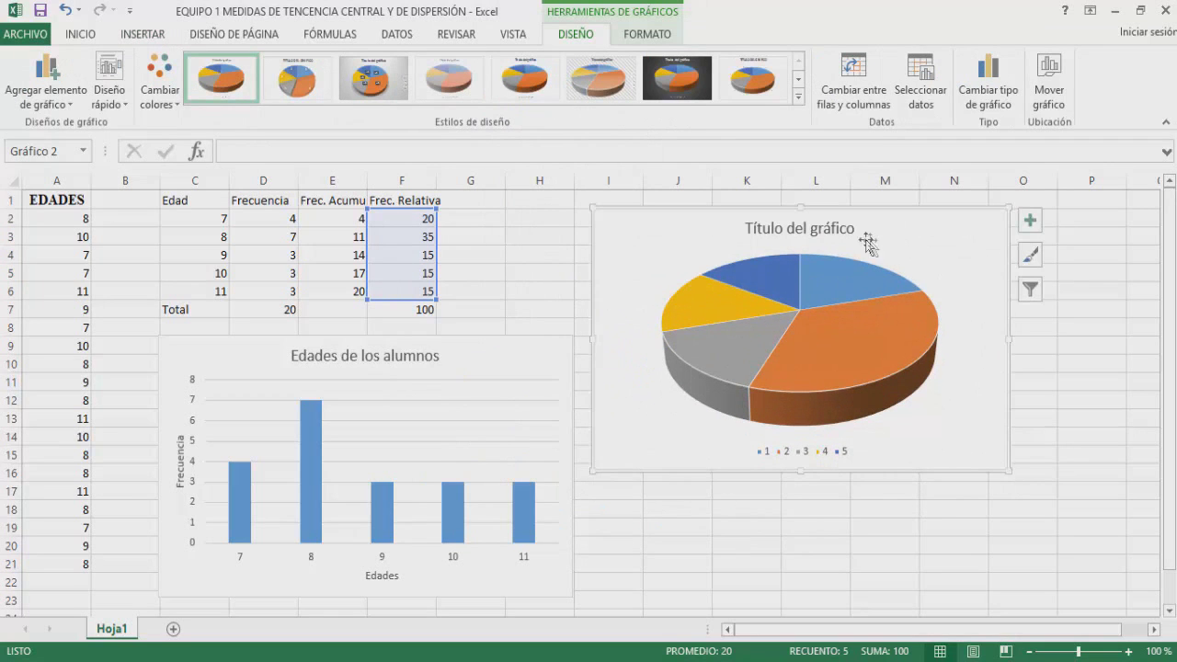
- Title the pie chart Edades de los alumnos and apply the grey gradient chart style with dark percentage labels
click(835, 232)
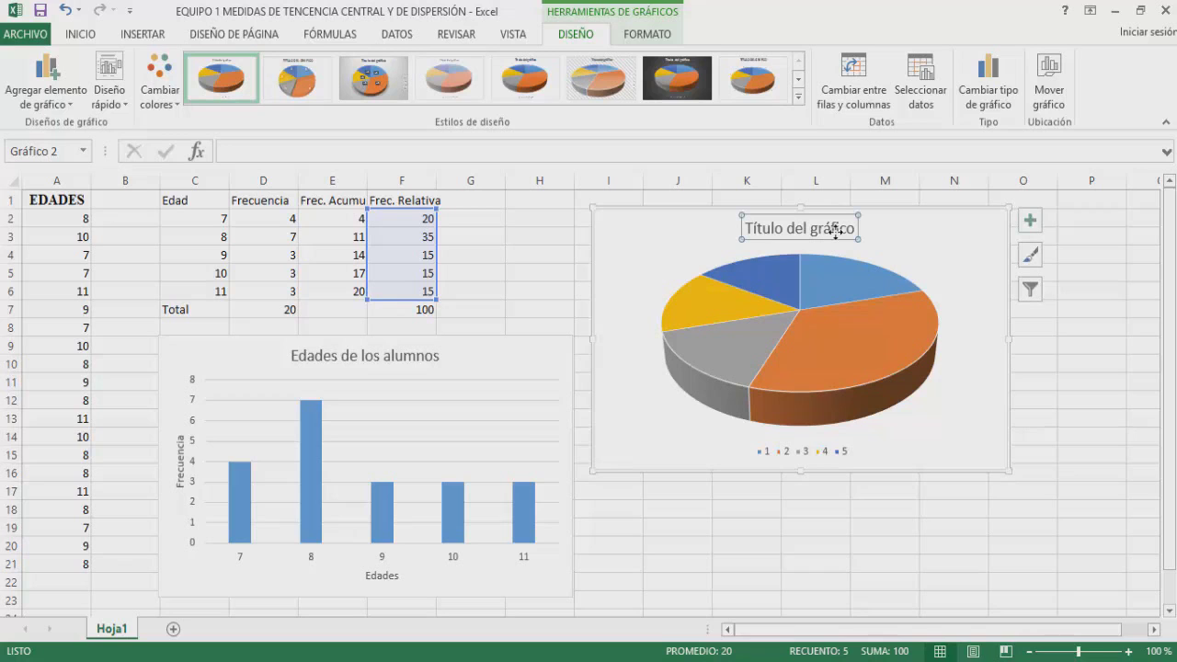
text(Edades)
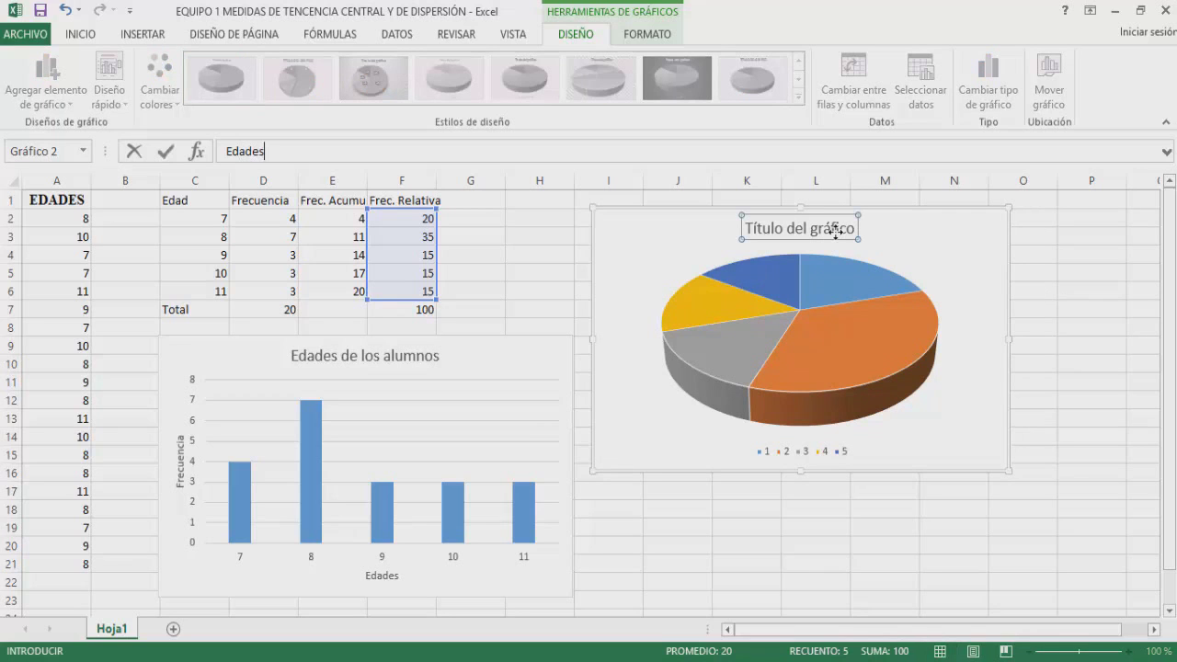
text( de los alumnos)
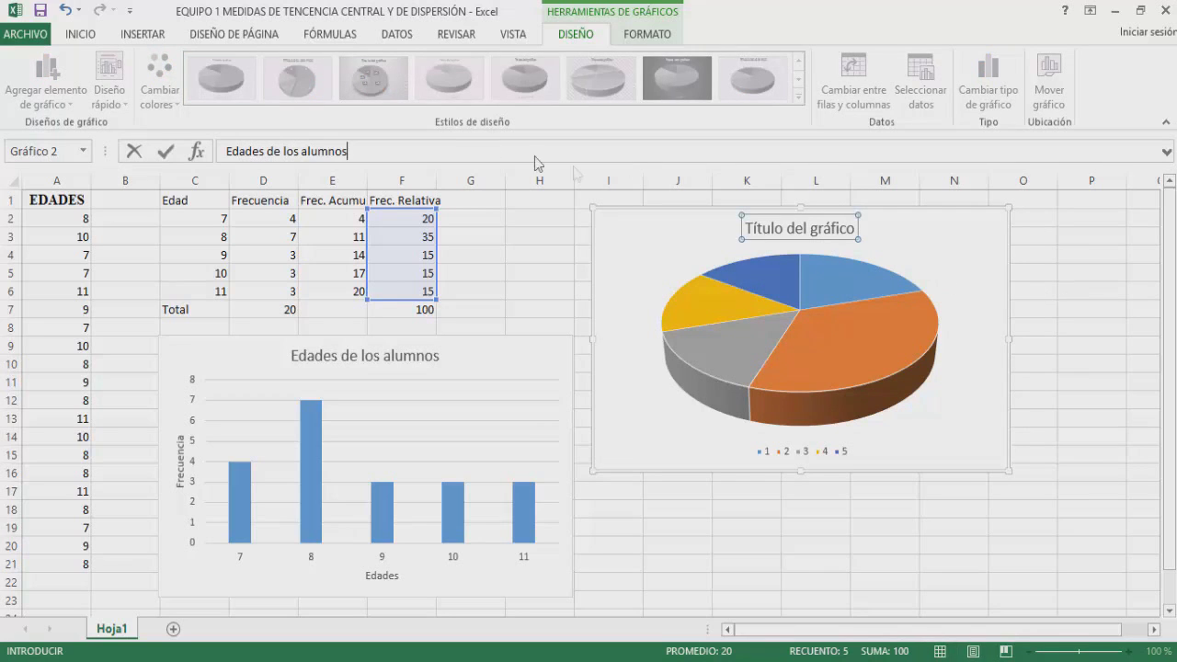
key(Return)
click(372, 81)
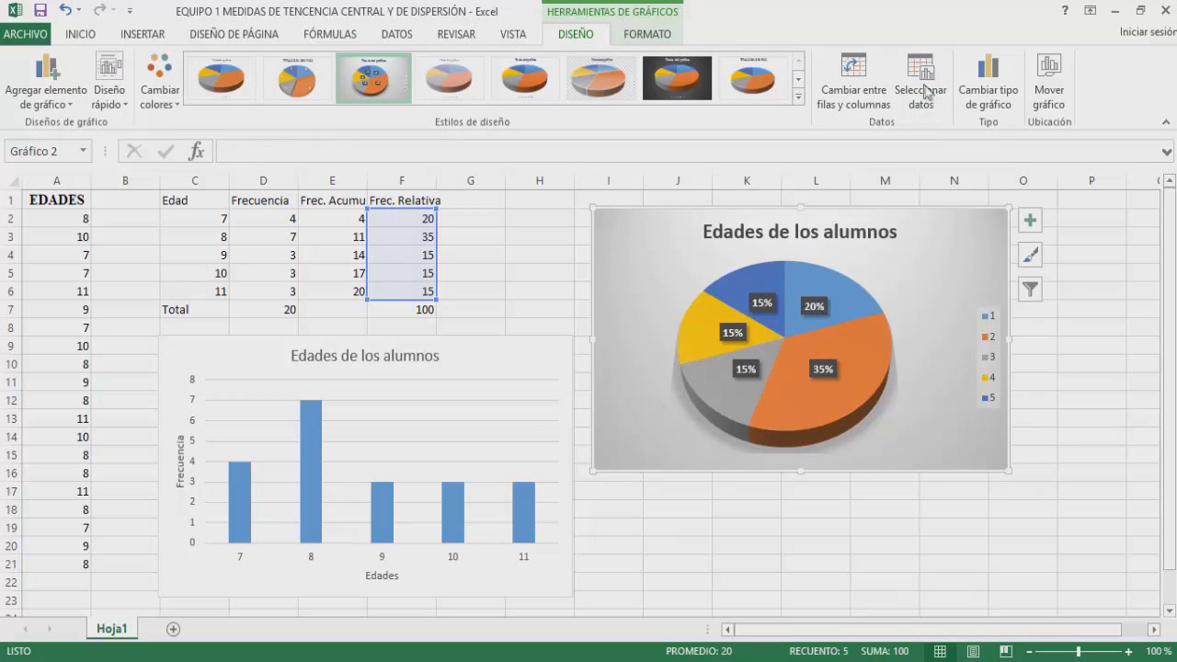
- Set the pie chart's category labels to the ages in C2:C6
click(924, 92)
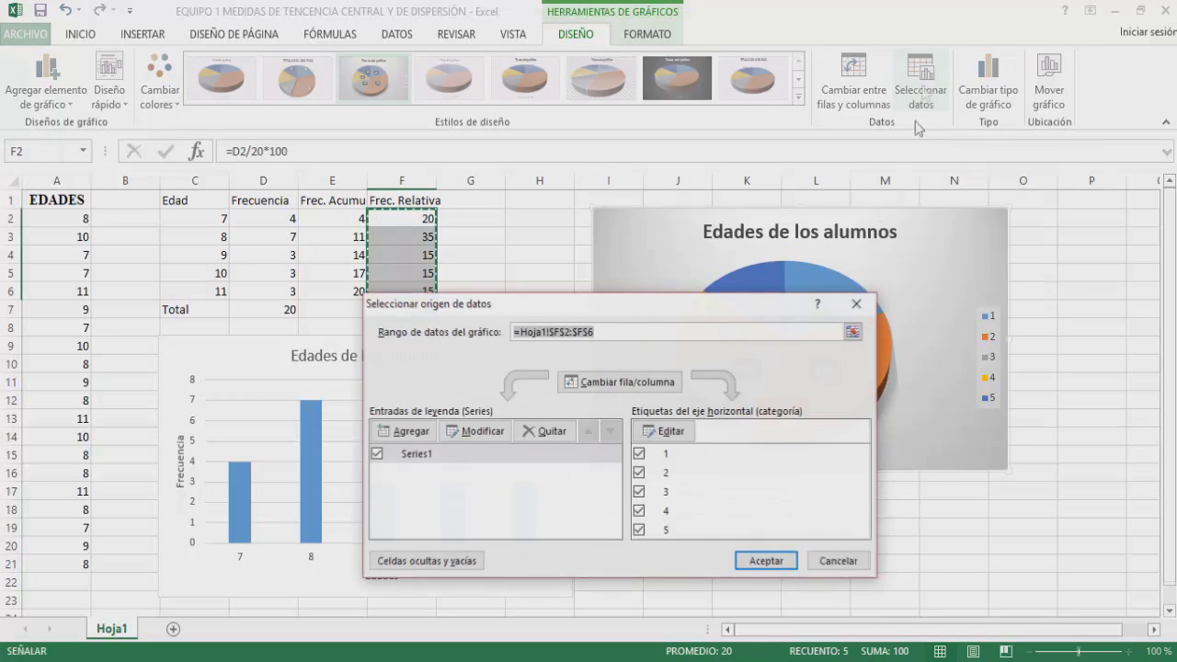
click(661, 428)
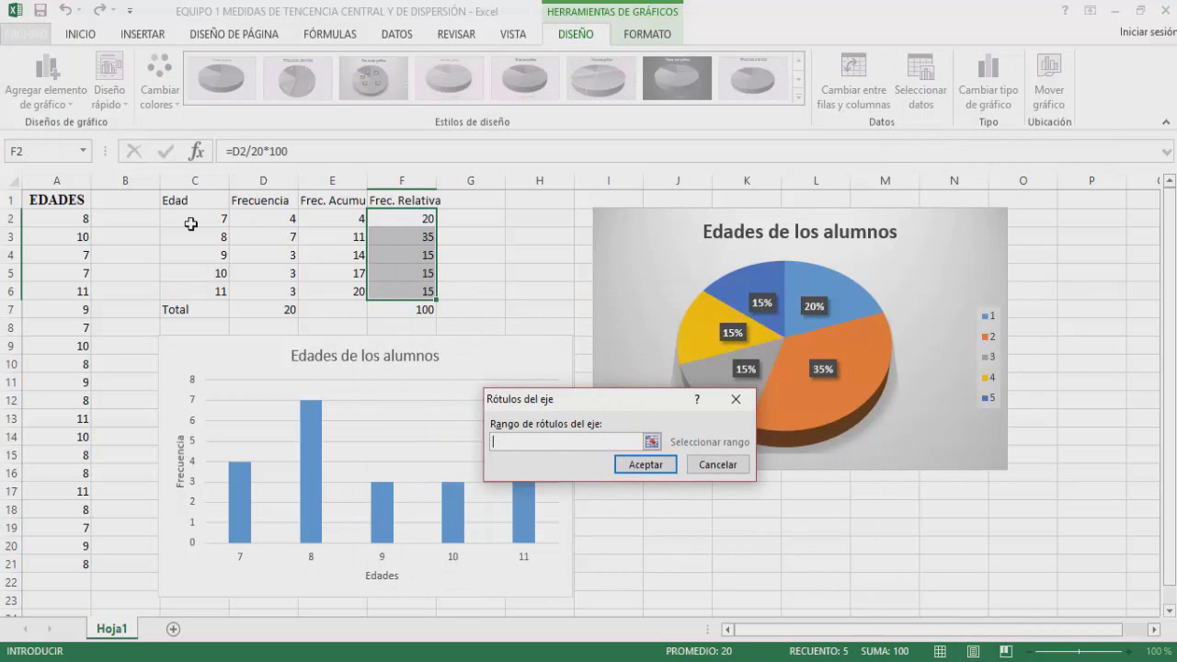
drag(192, 221, 214, 292)
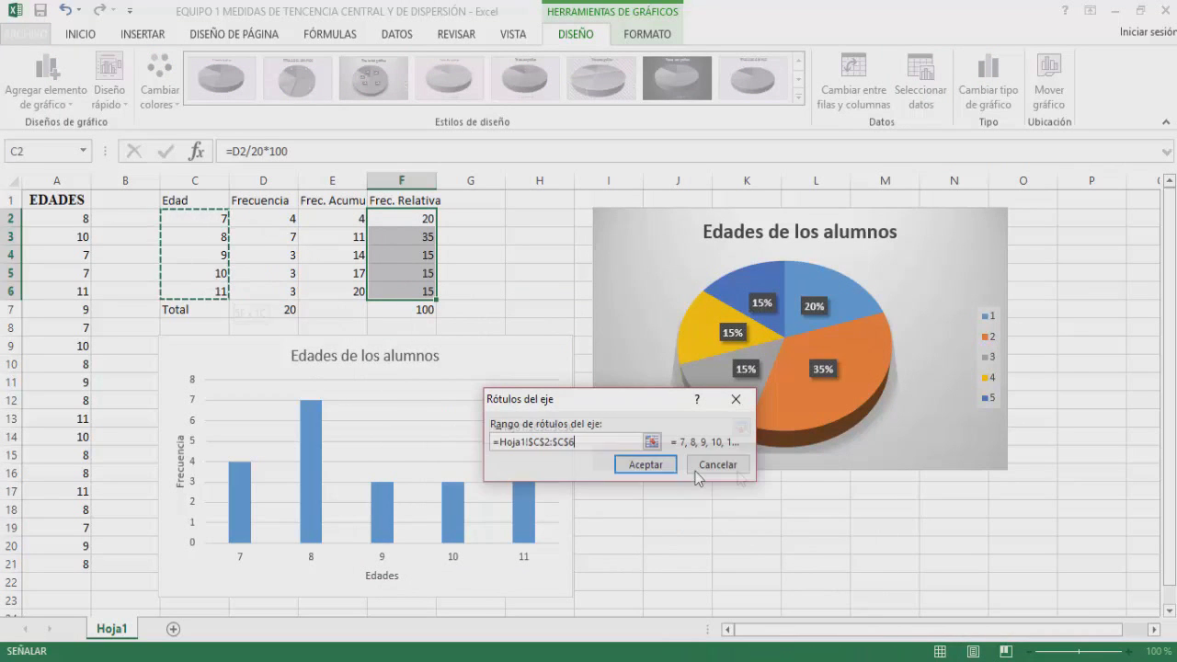
click(648, 467)
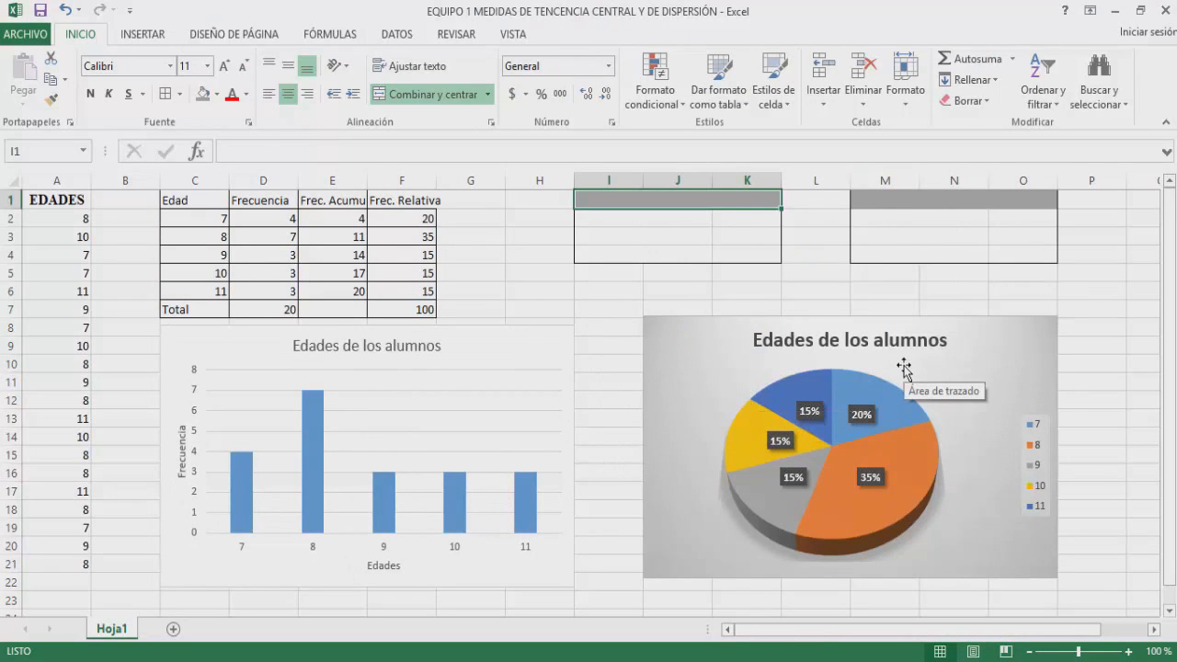
- Enter the heading Medidas de Tendencia Central in I1, with the labels Media aritmética=, Mediana= and Moda= in the rows below
text(Medidas de Tendencia Central)
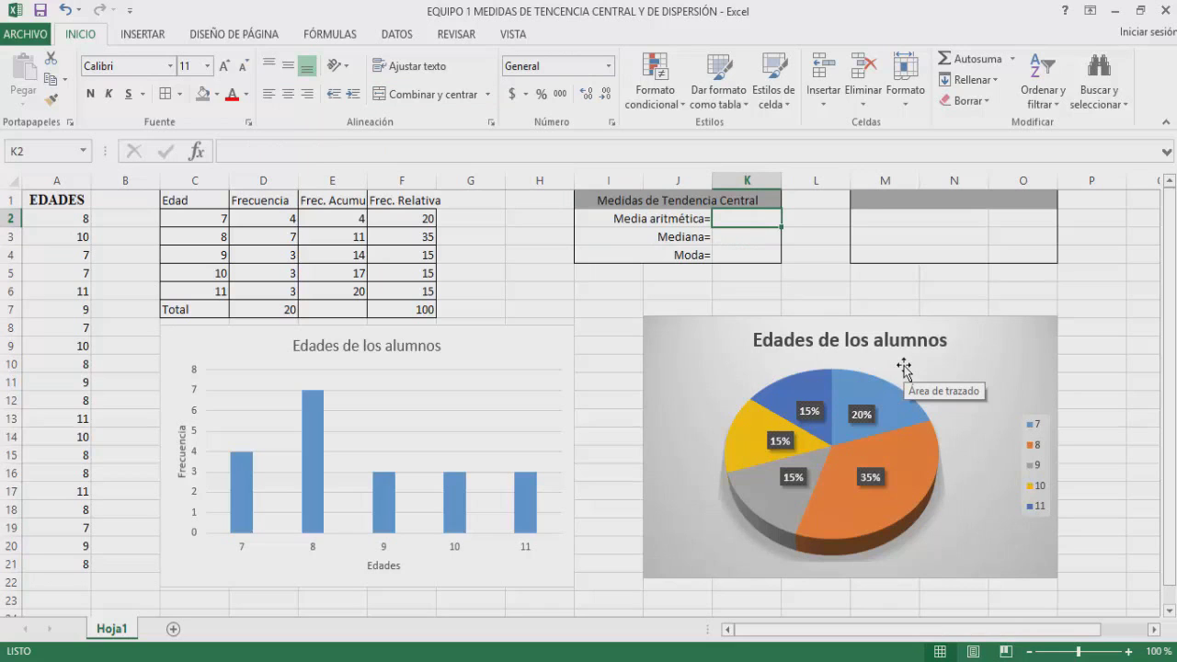
- Calculate the arithmetic mean of the ages in K2 with the statistical function PROMEDIO over A2:A21
text(=)
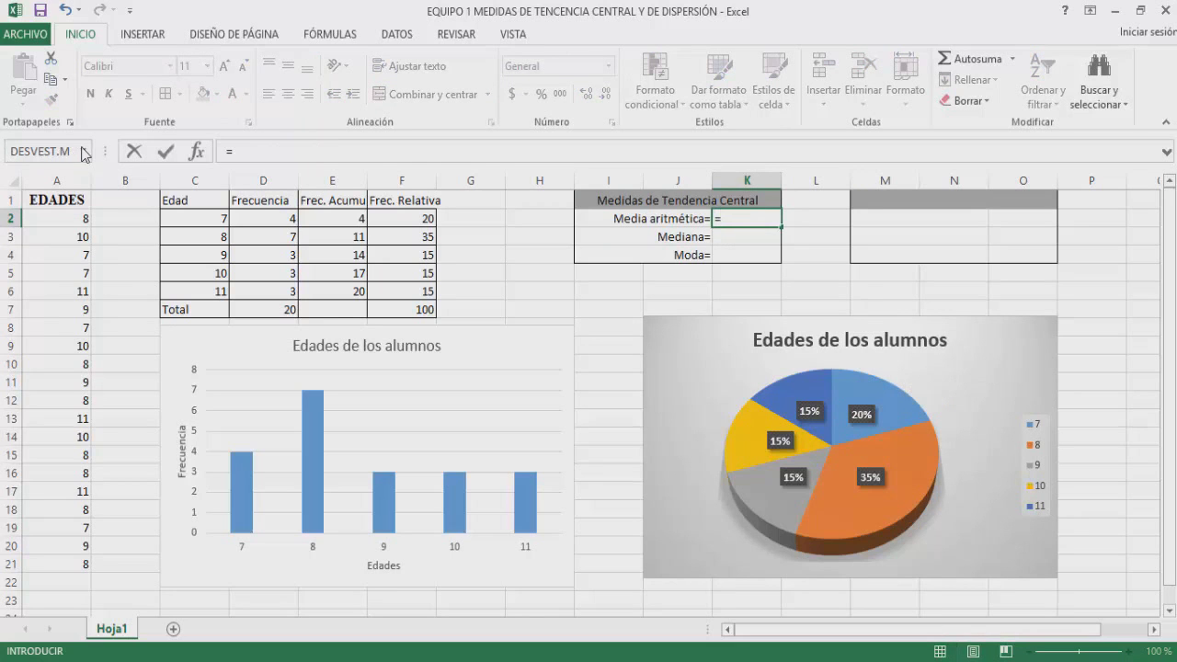
click(156, 34)
click(340, 35)
click(24, 79)
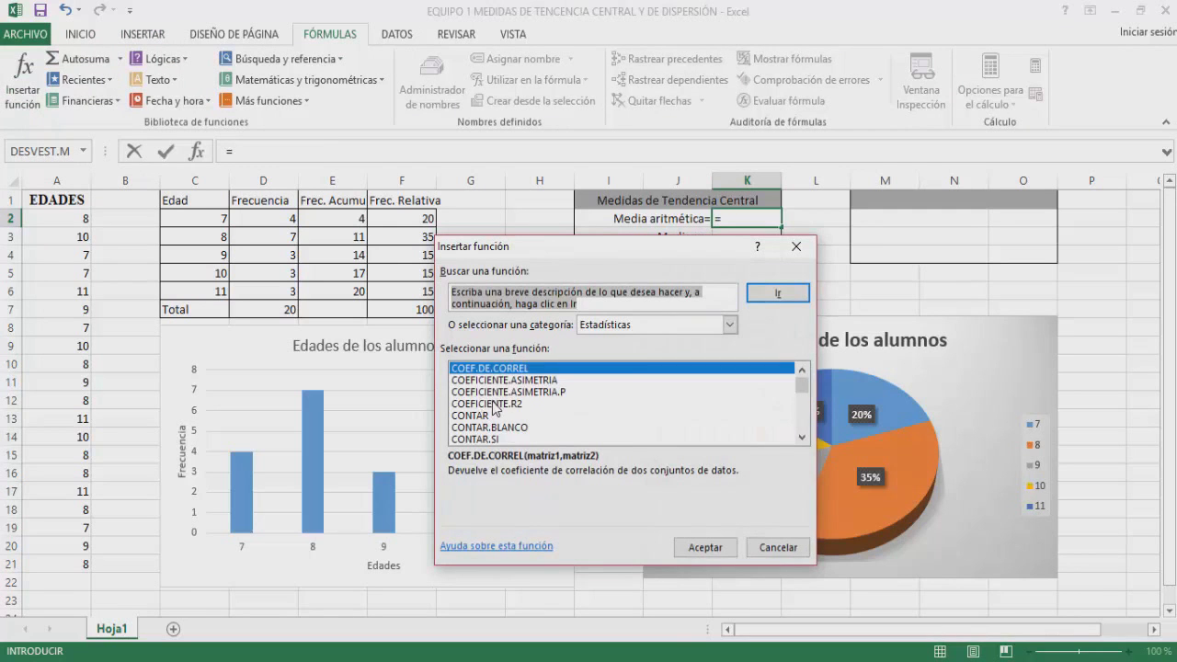
scroll(487, 409, down, 10)
scroll(497, 408, down, 13)
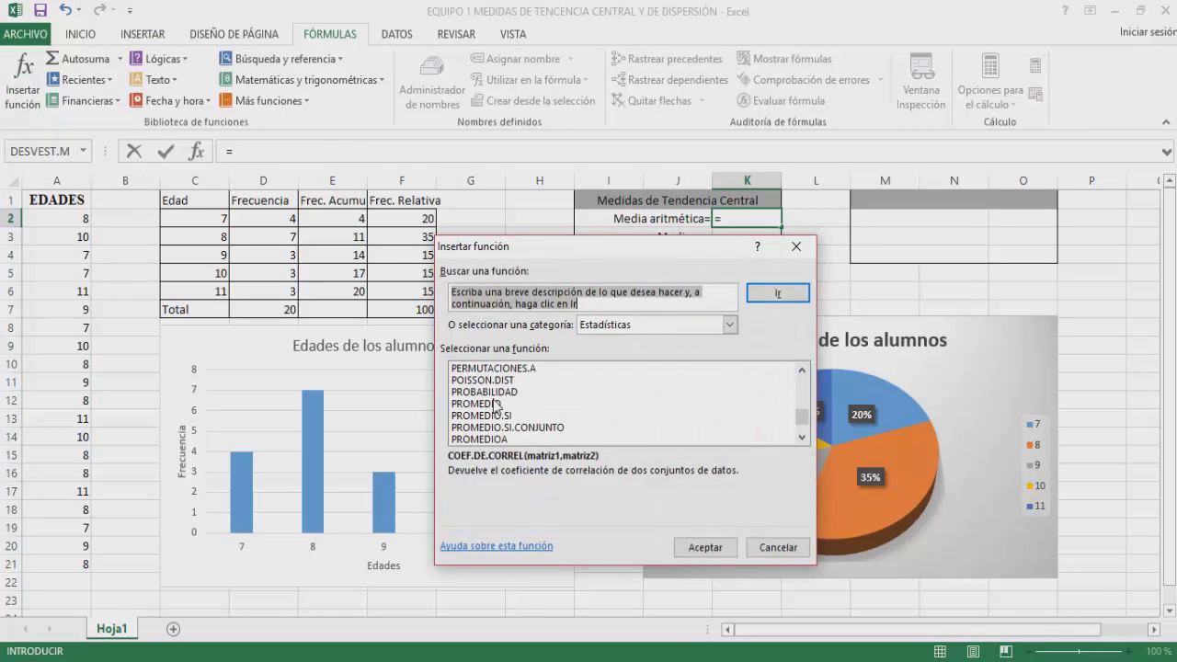
click(495, 404)
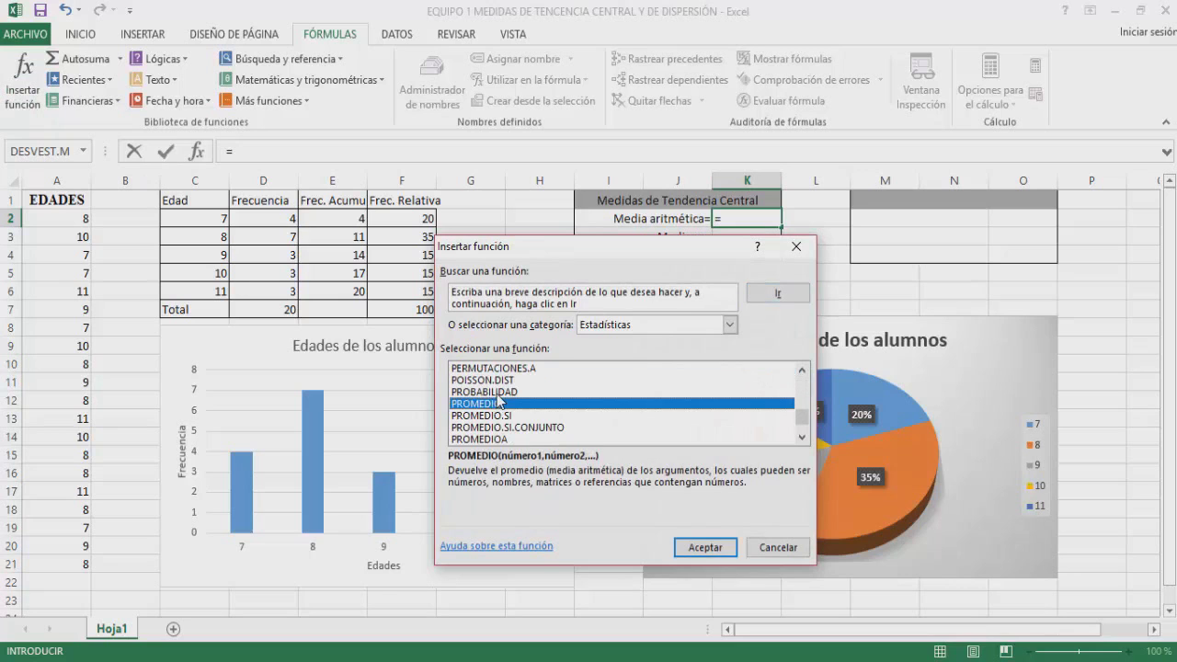
click(705, 548)
drag(74, 221, 78, 563)
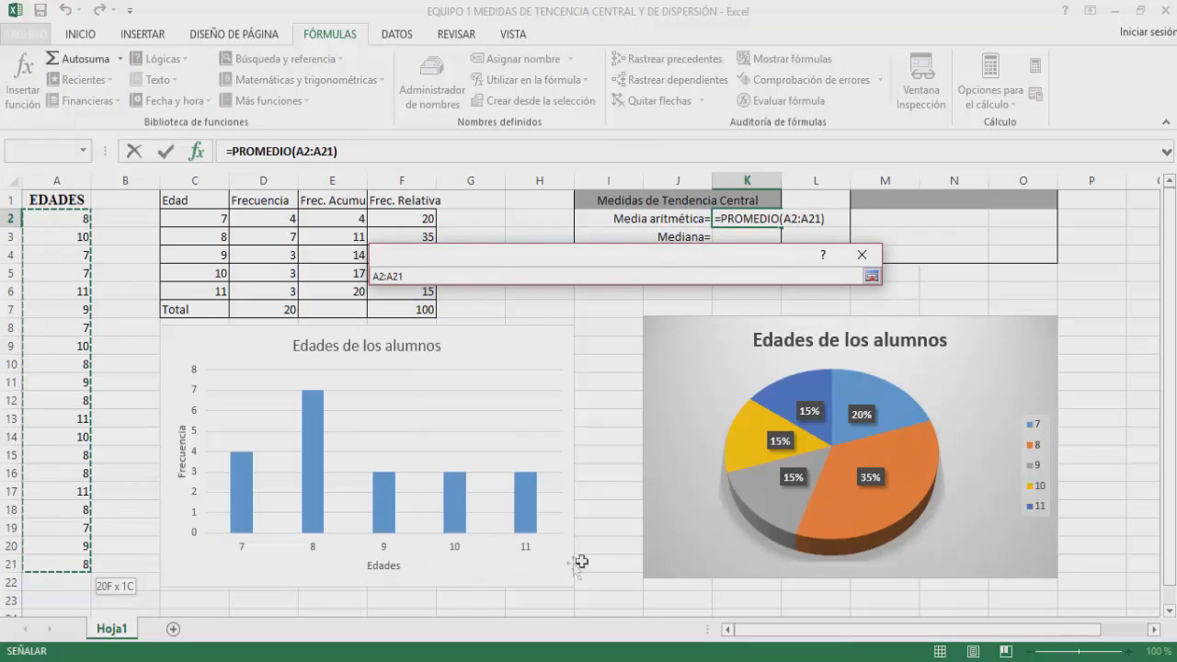
click(774, 538)
- Calculate the median of the ages in K3 with the MEDIANA function over A2:A21
click(765, 238)
click(765, 239)
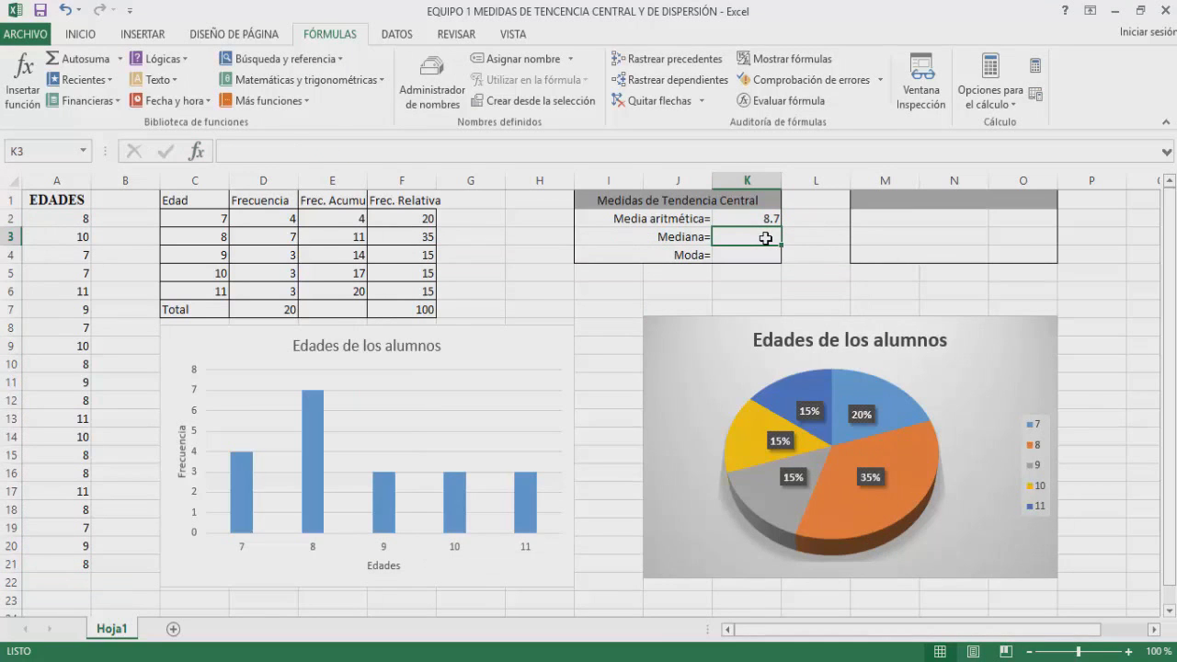
text(=)
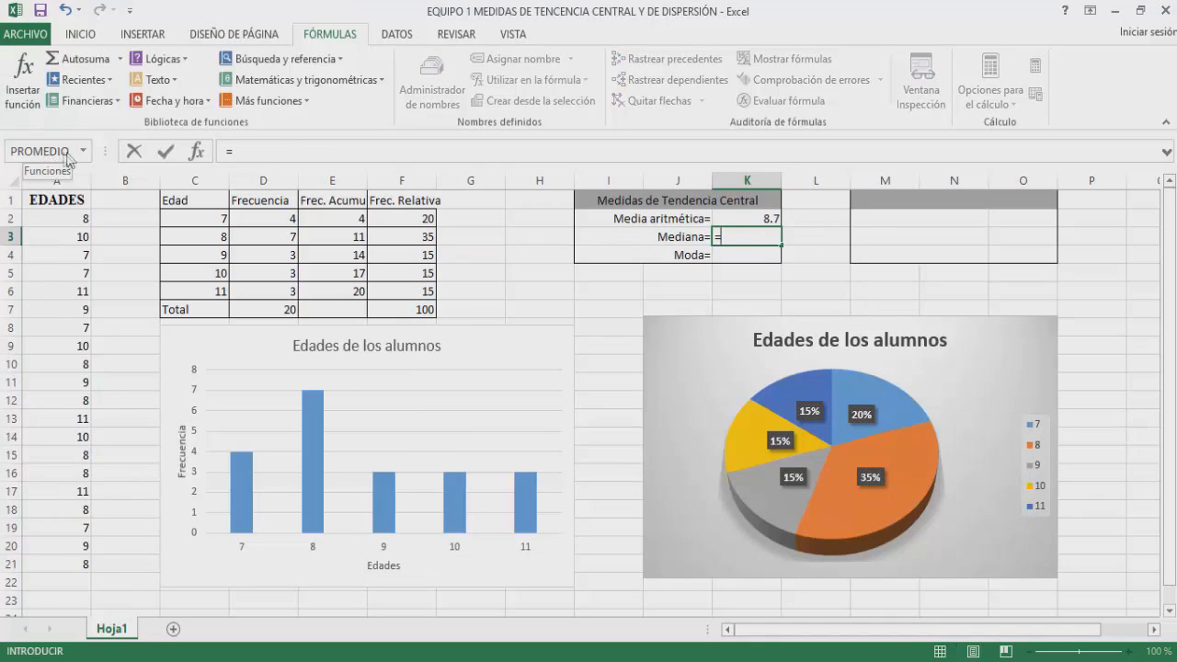
click(83, 151)
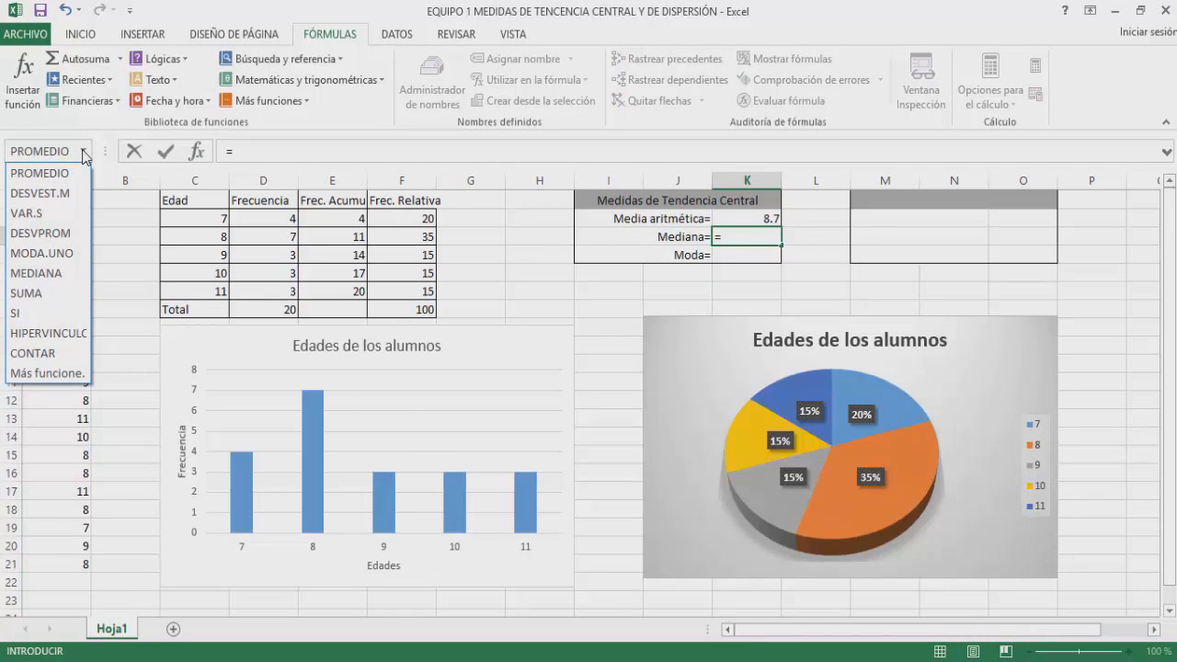
click(43, 274)
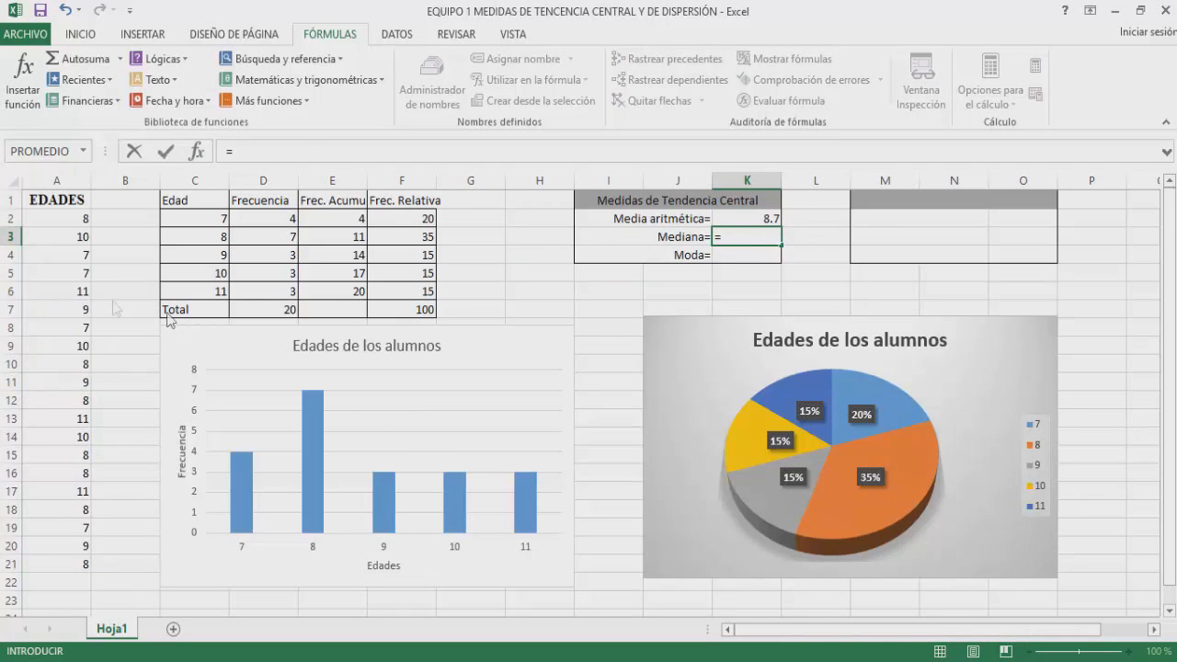
drag(57, 219, 63, 566)
click(763, 533)
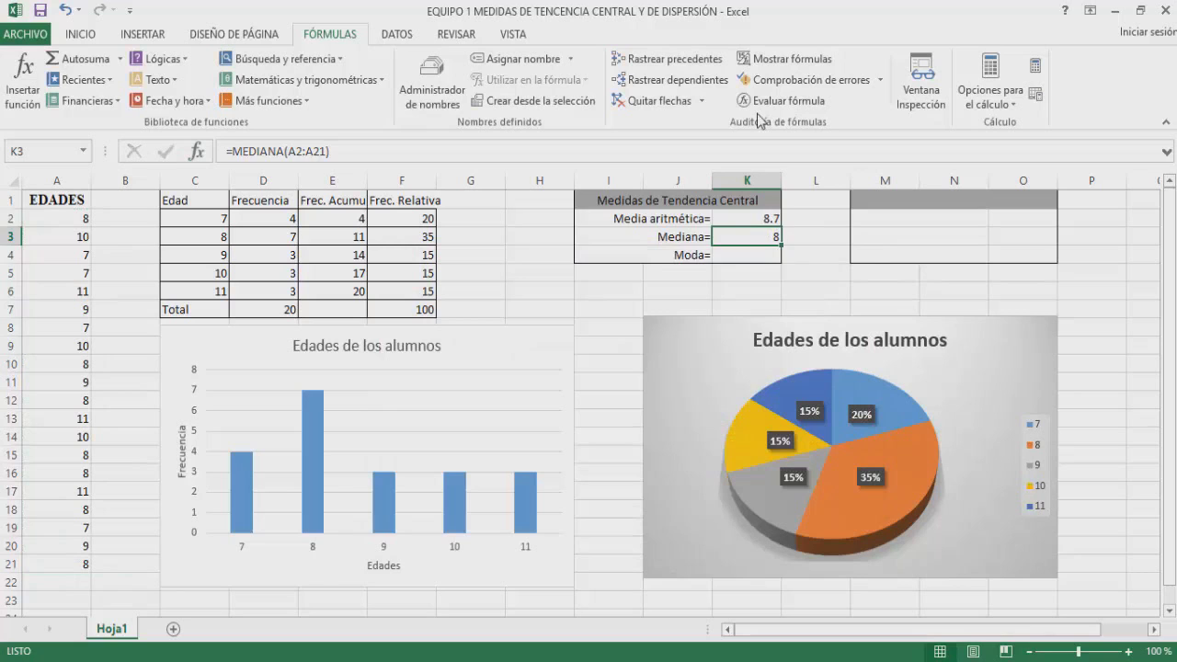
- Calculate the mode of the ages in K4 with the MODA.UNO function over A2:A21
key(Down)
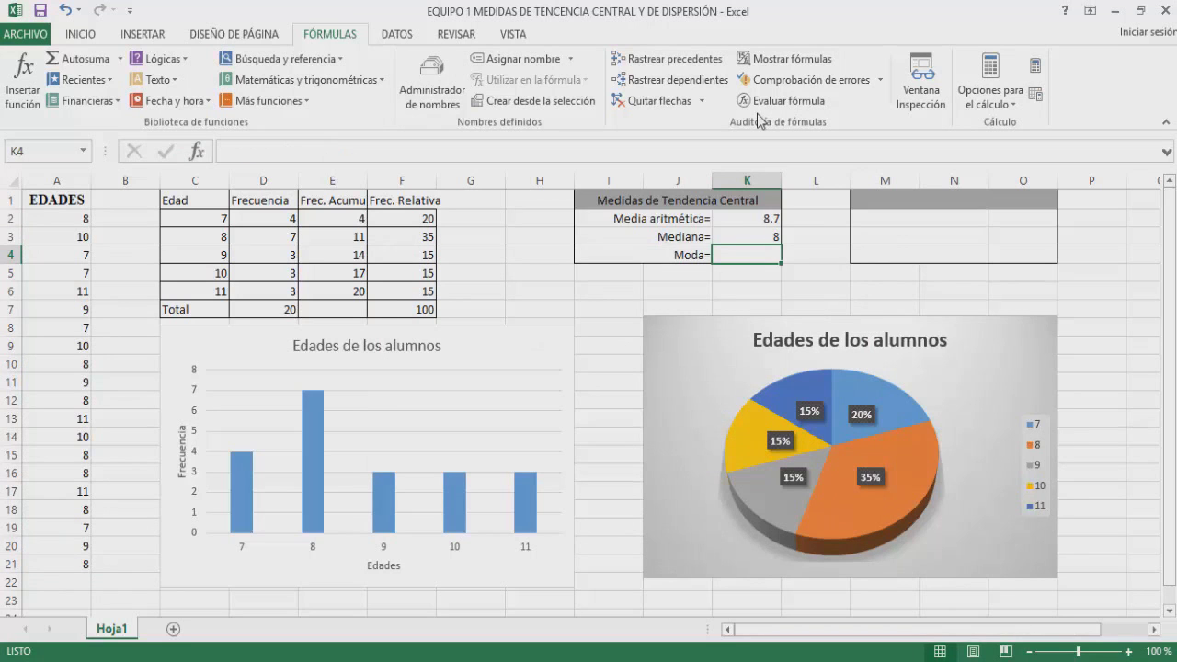
text(=)
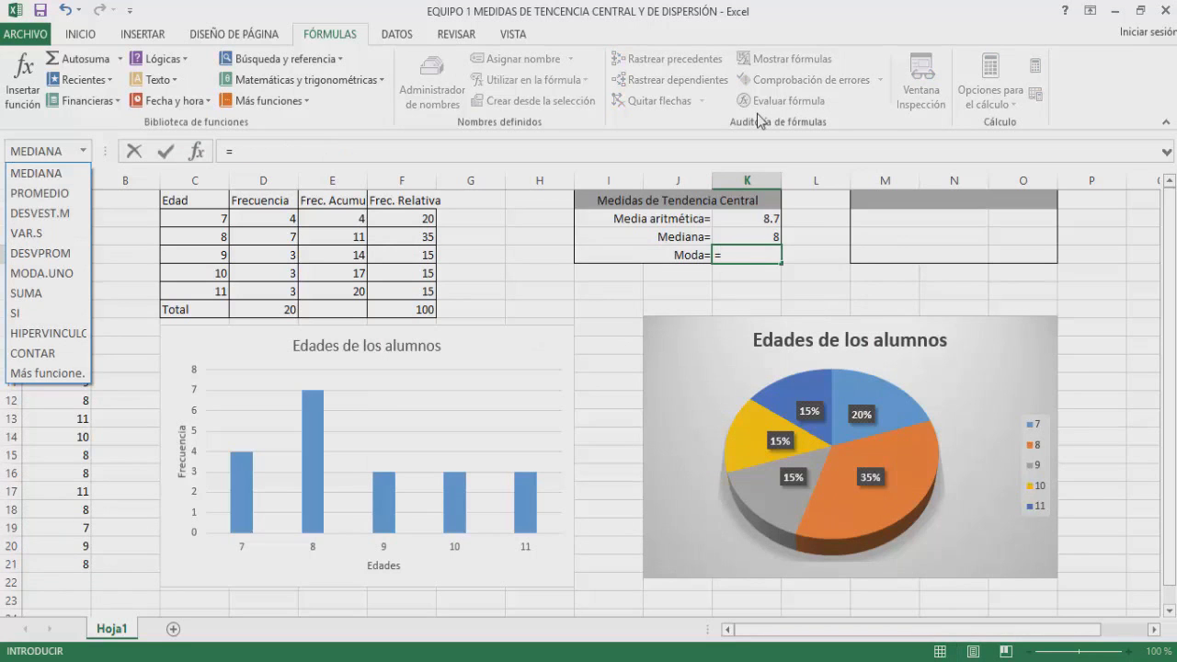
key(Down)
key(Down)
key(Down)
key(Down)
key(Down)
key(Return)
drag(57, 219, 57, 564)
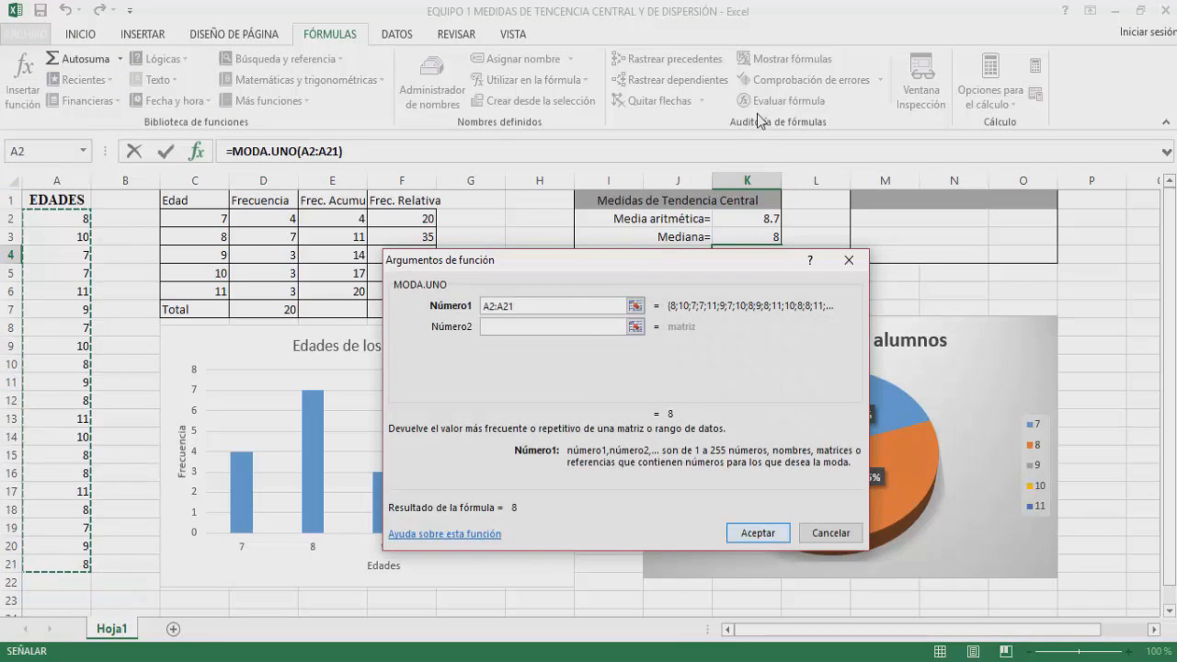
key(Return)
- Enter the heading Medidas de Dispersión in M1, with the labels Desviación media=, Varianza= and Desviación estándar= in the rows below
click(954, 200)
text(Medidas de Dispersión)
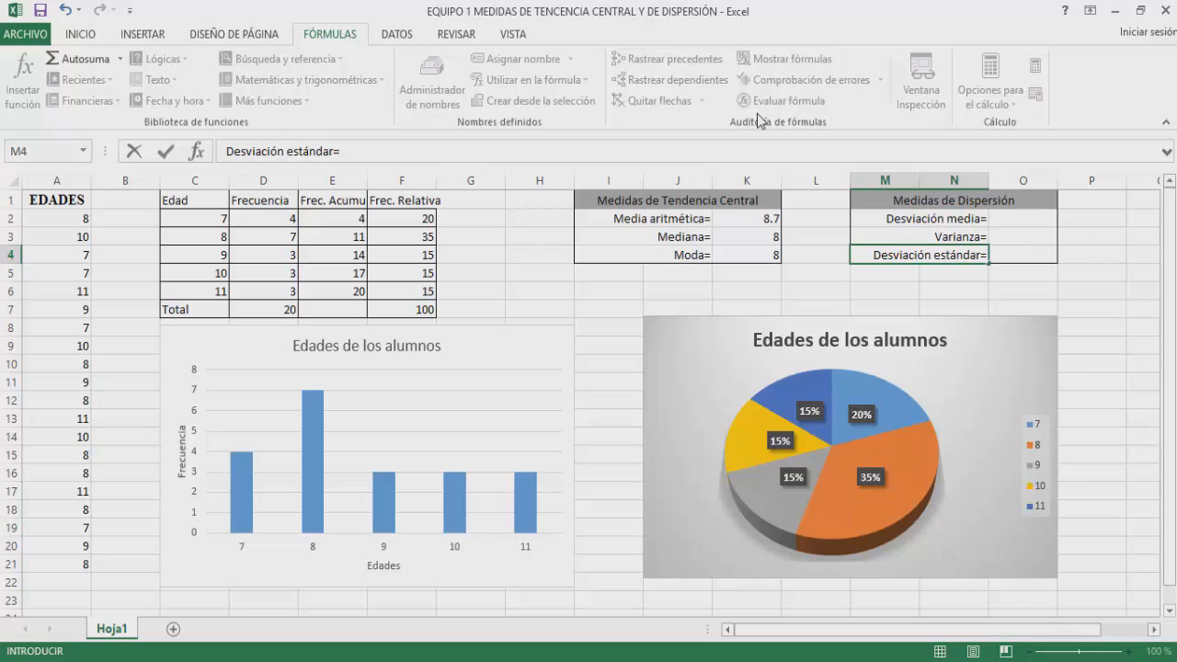
- Calculate the mean deviation of the ages in O2 with the DESVPROM function over A2:A21
key(Right)
key(Up)
key(Up)
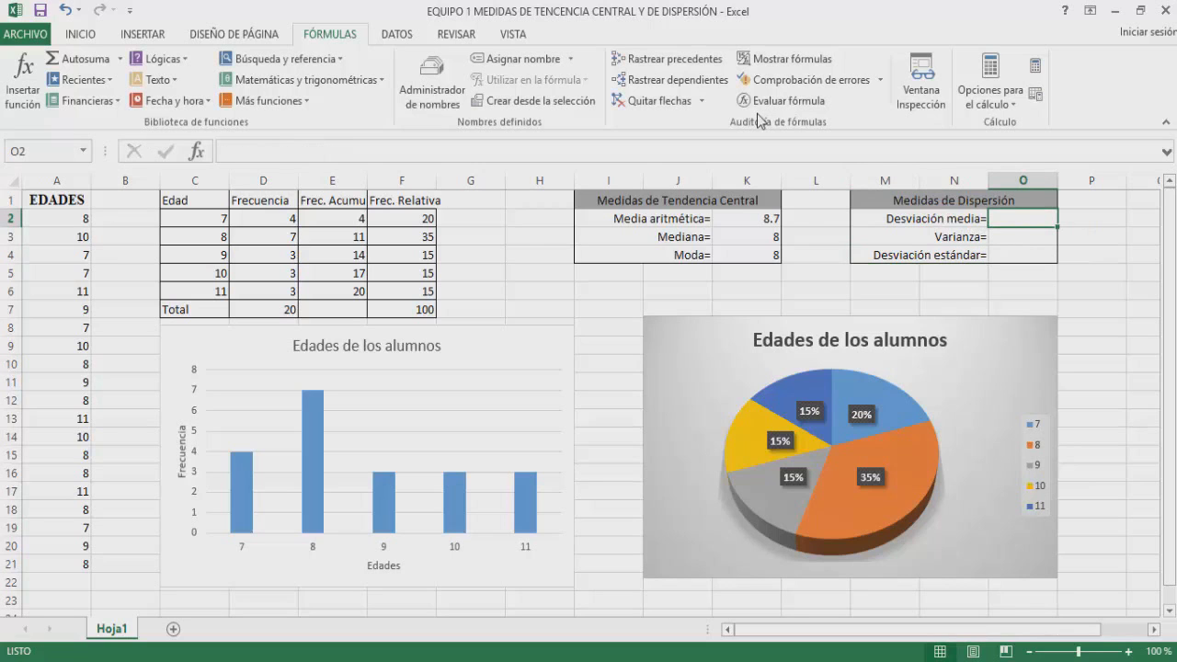
text(=)
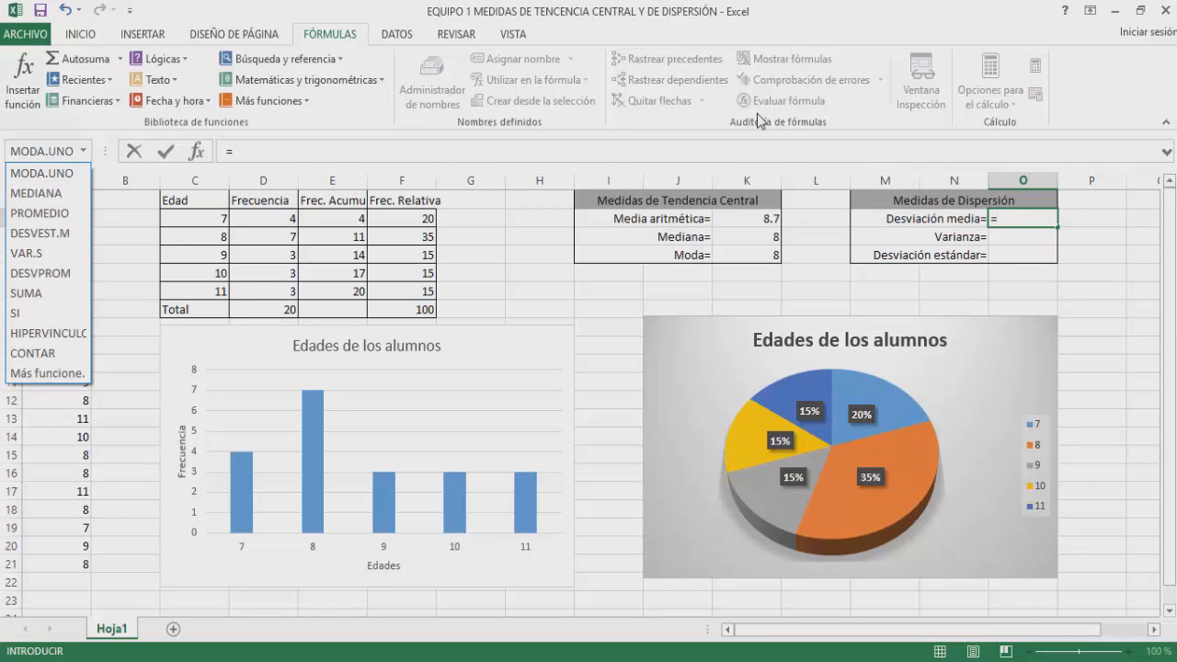
key(Down)
key(Down)
key(Down)
key(Down)
key(Down)
key(Return)
drag(57, 218, 57, 564)
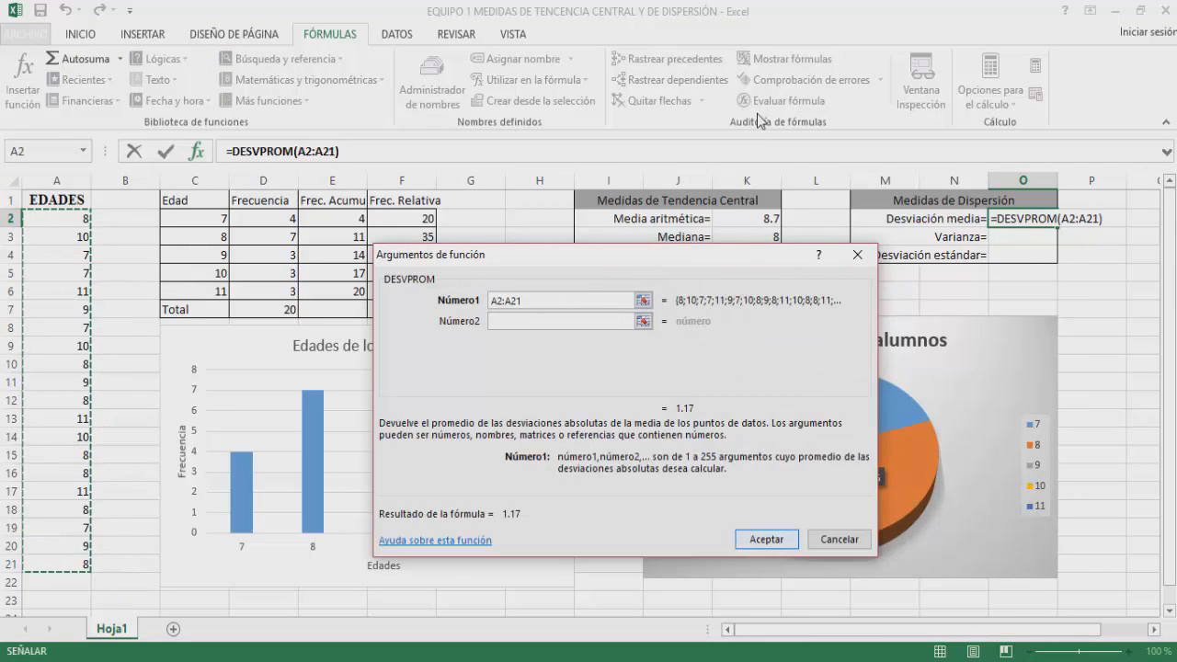
key(Return)
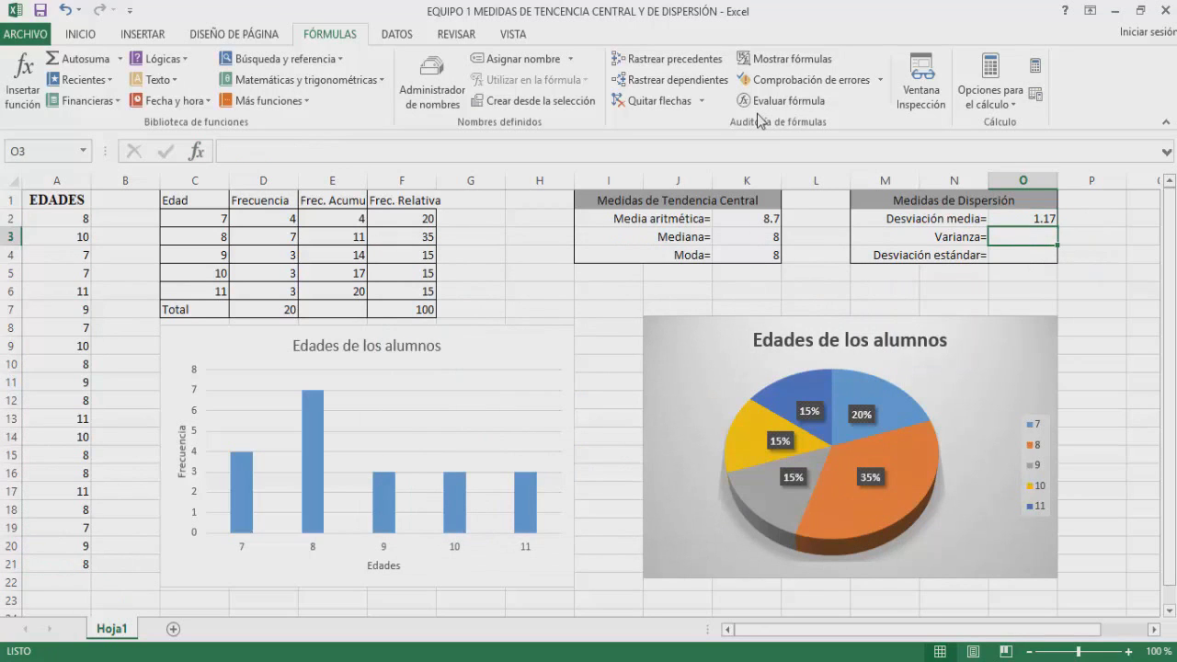
- Calculate the sample variance of the ages in O3 with the VAR.S function over A2:A21
text(=A)
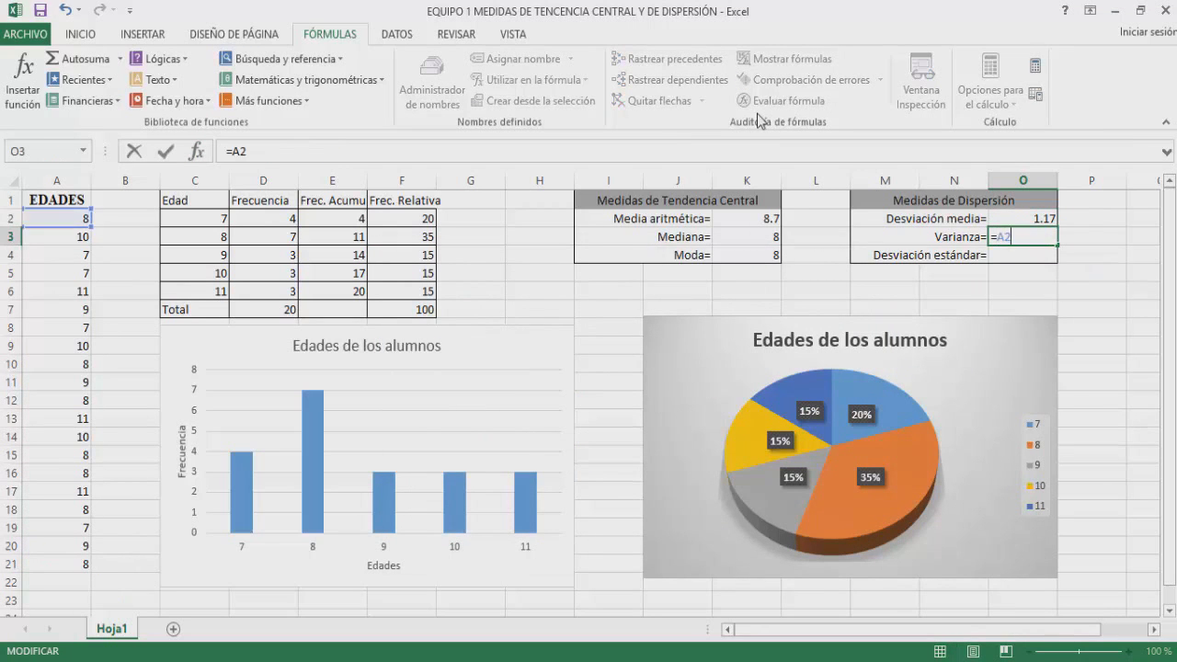
key(BackSpace)
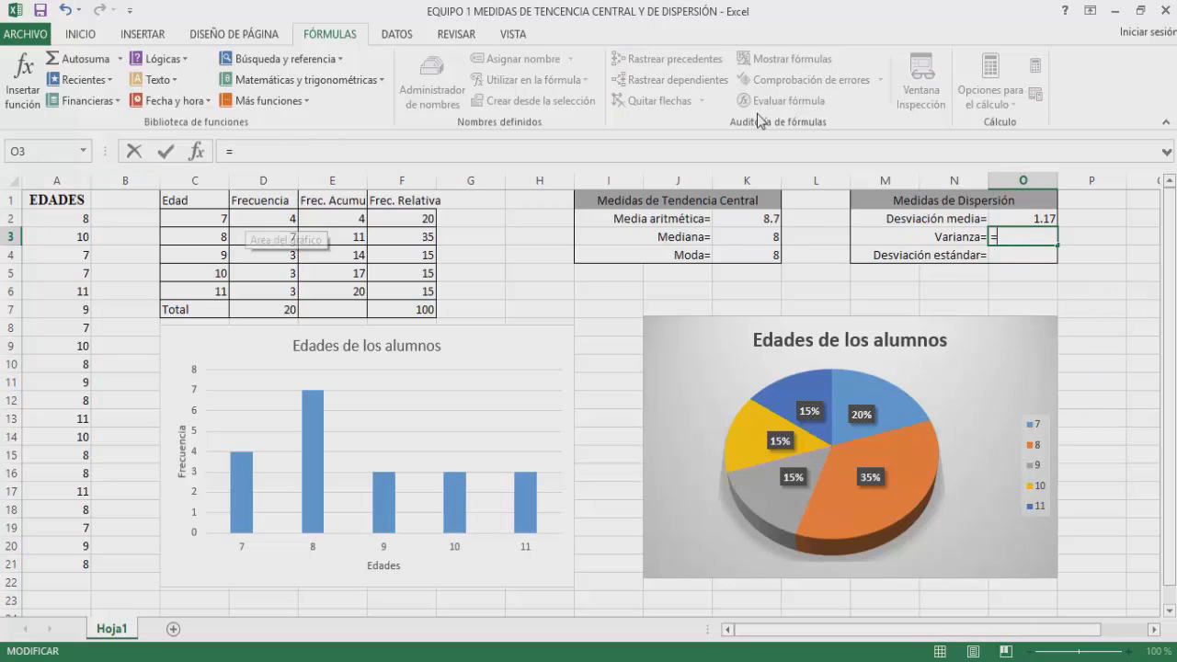
click(82, 151)
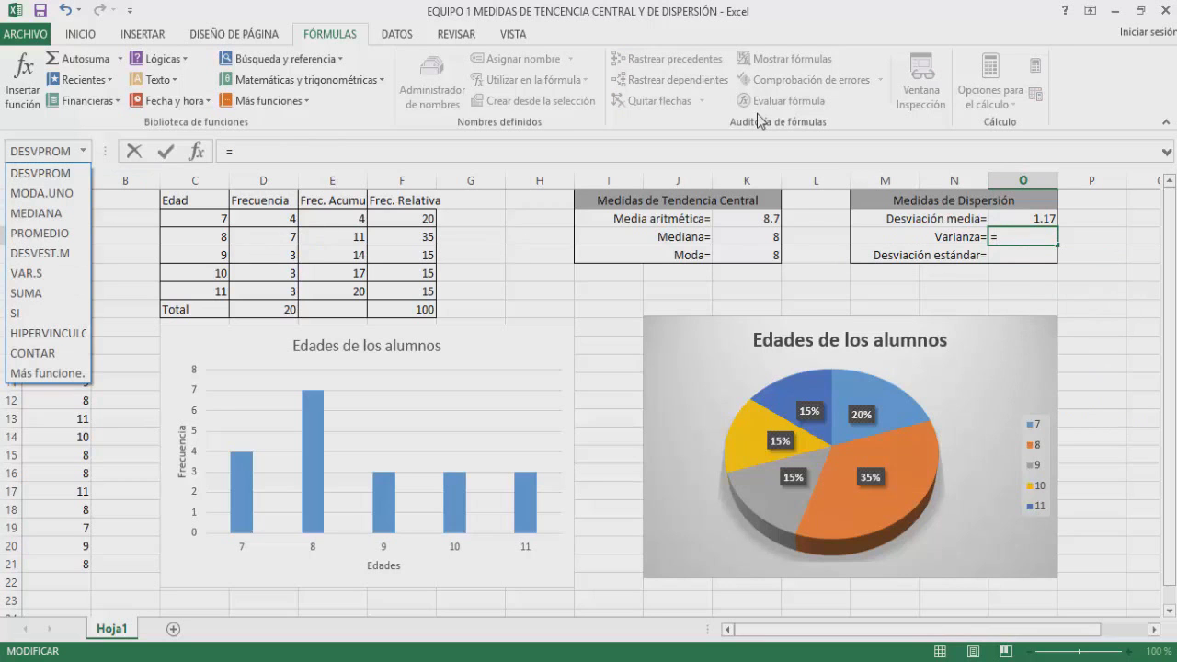
click(27, 273)
drag(57, 219, 74, 566)
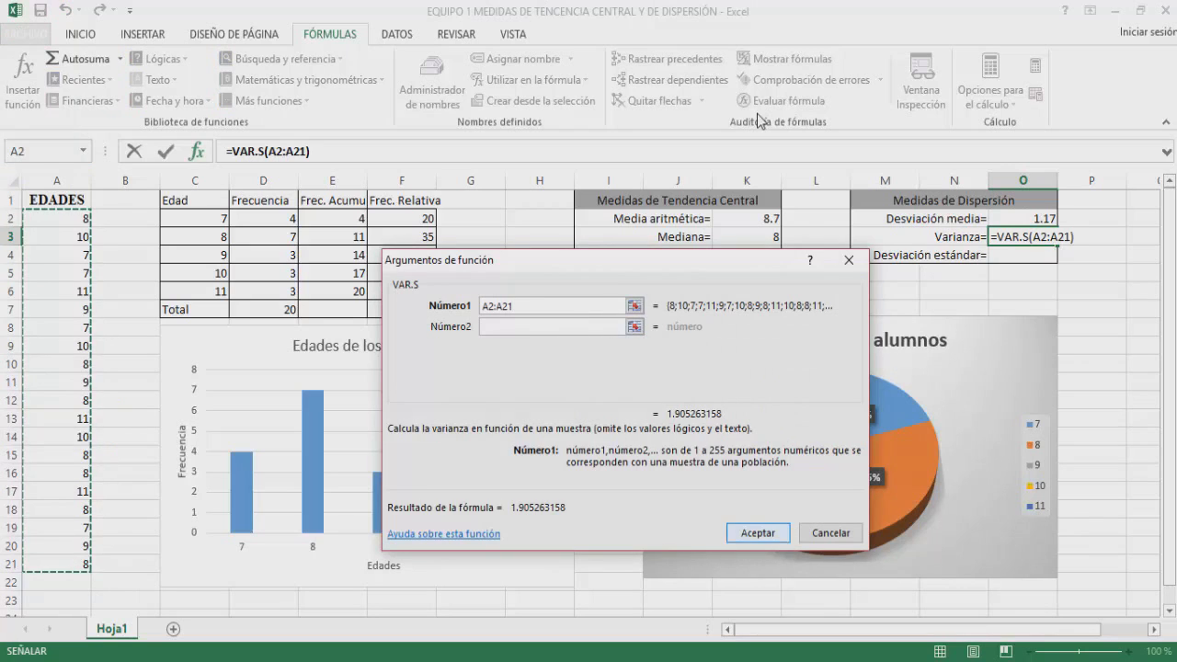
key(Return)
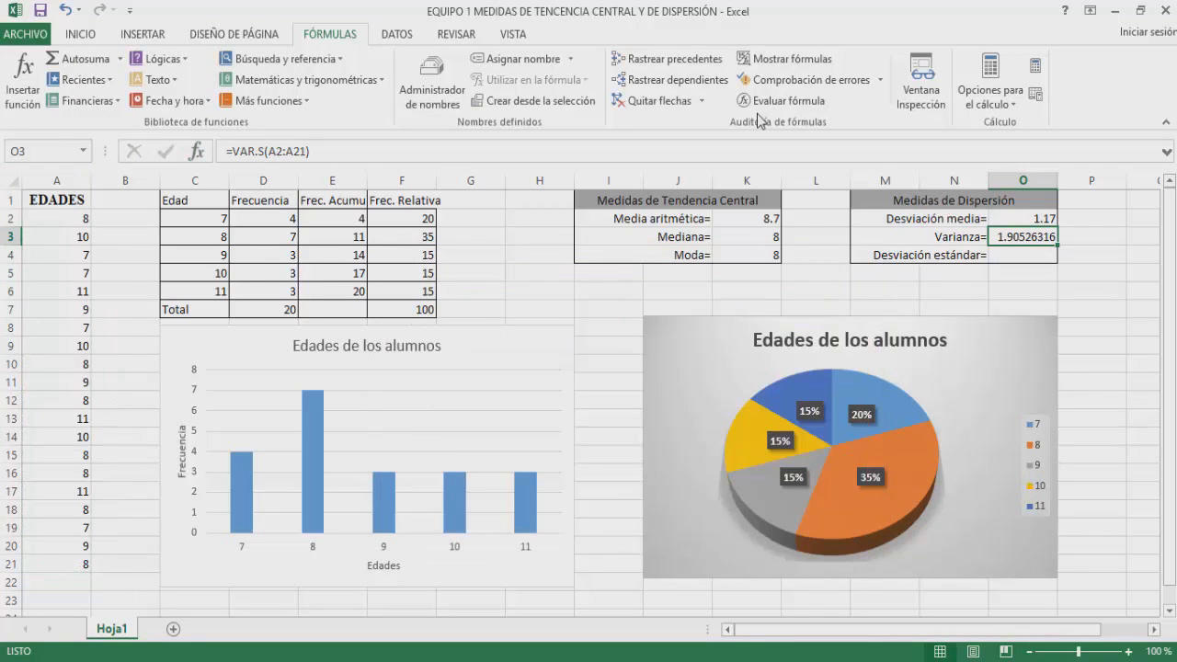
- Calculate the standard deviation of the ages in O4 with the DESVEST.M function over A2:A21
key(Down)
key(Down)
key(Up)
text(=)
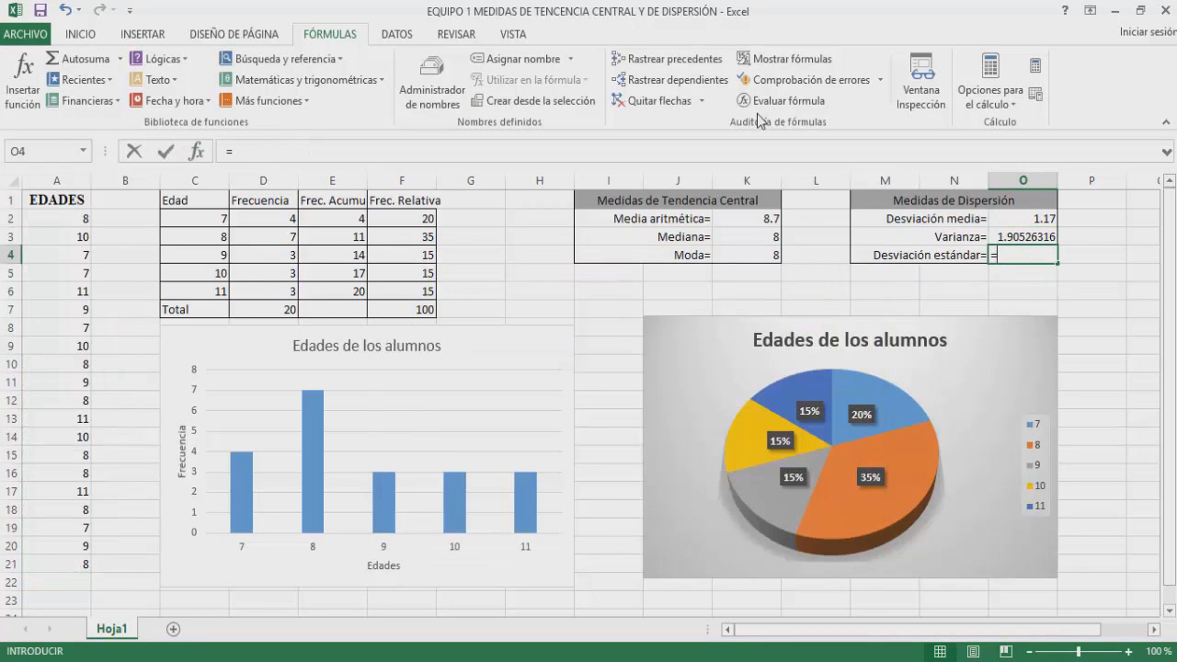
key(alt+Down)
key(Down)
key(Down)
key(Down)
key(Down)
key(Down)
key(Down)
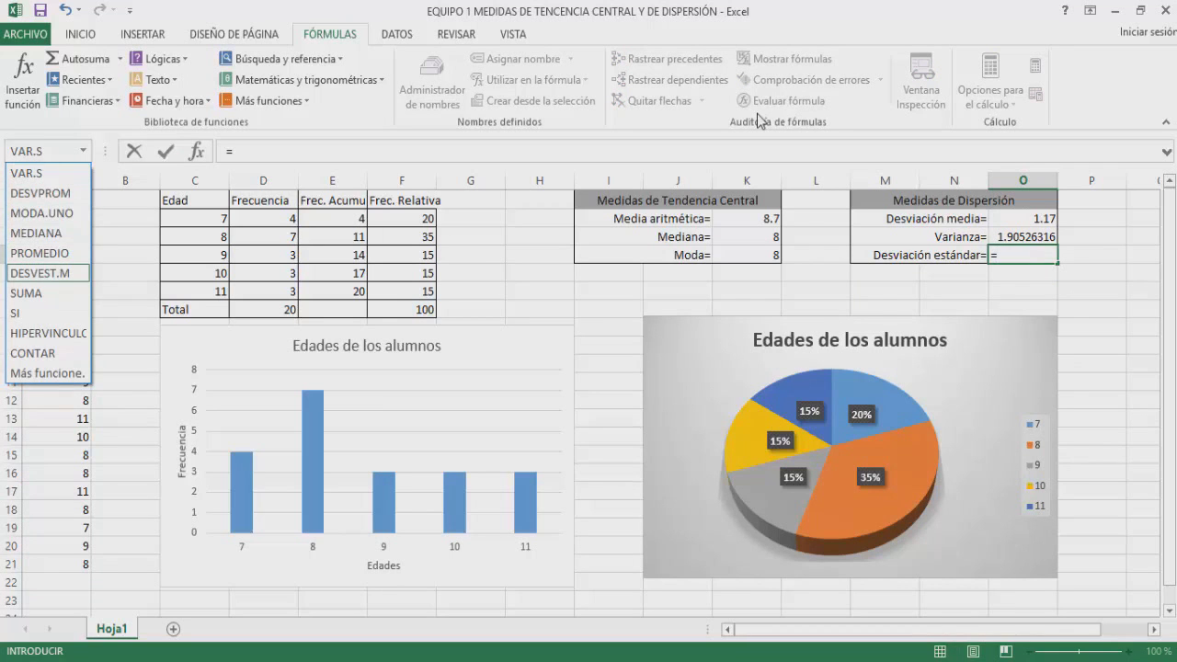
key(Return)
mouse_move(57, 219)
mouse_down()
mouse_move(57, 583)
mouse_move(57, 565)
mouse_up()
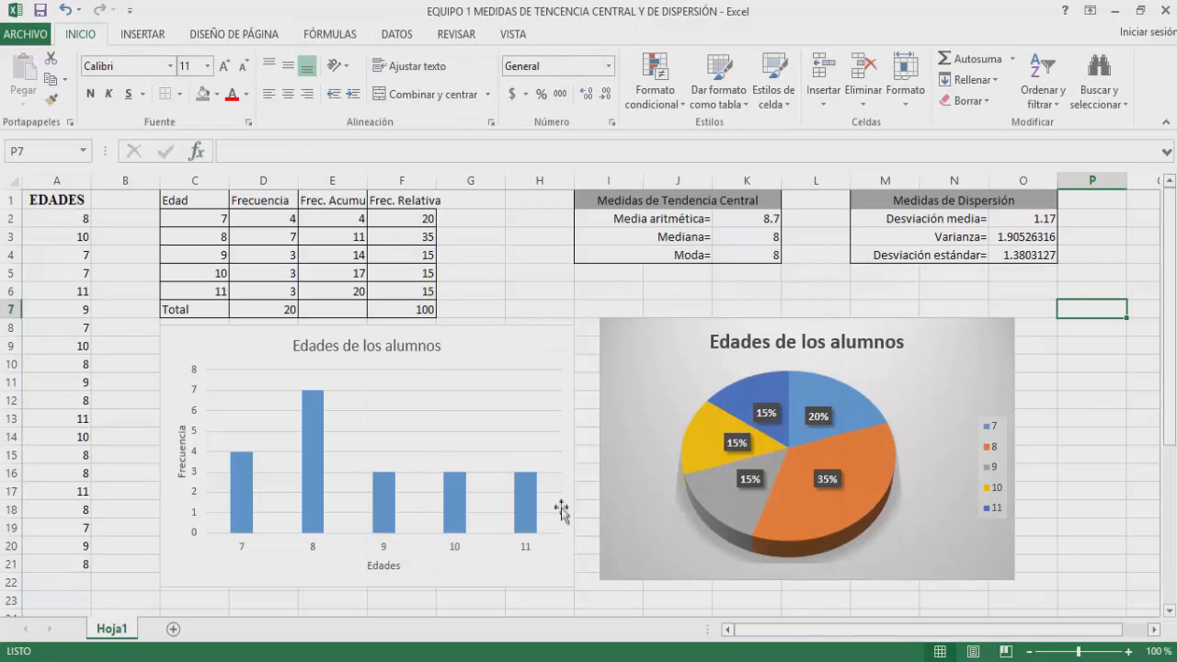
- Start the Estadística descriptiva data analysis and set its input range to $A$2:$A$21
click(393, 34)
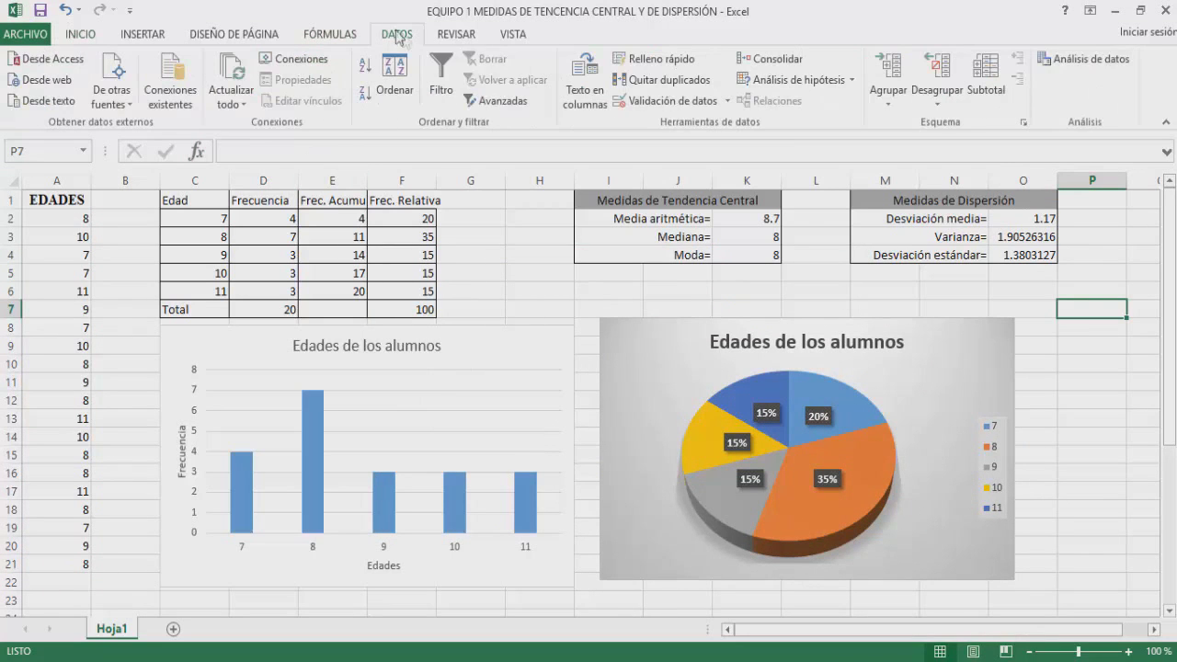
click(1085, 61)
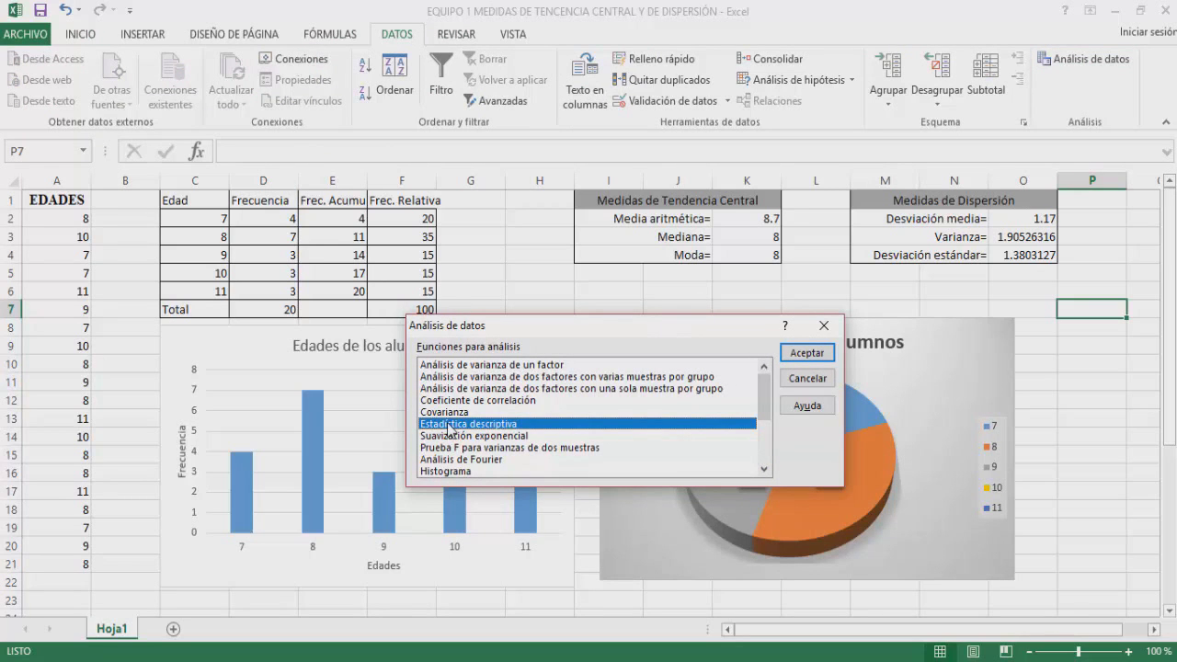
click(800, 356)
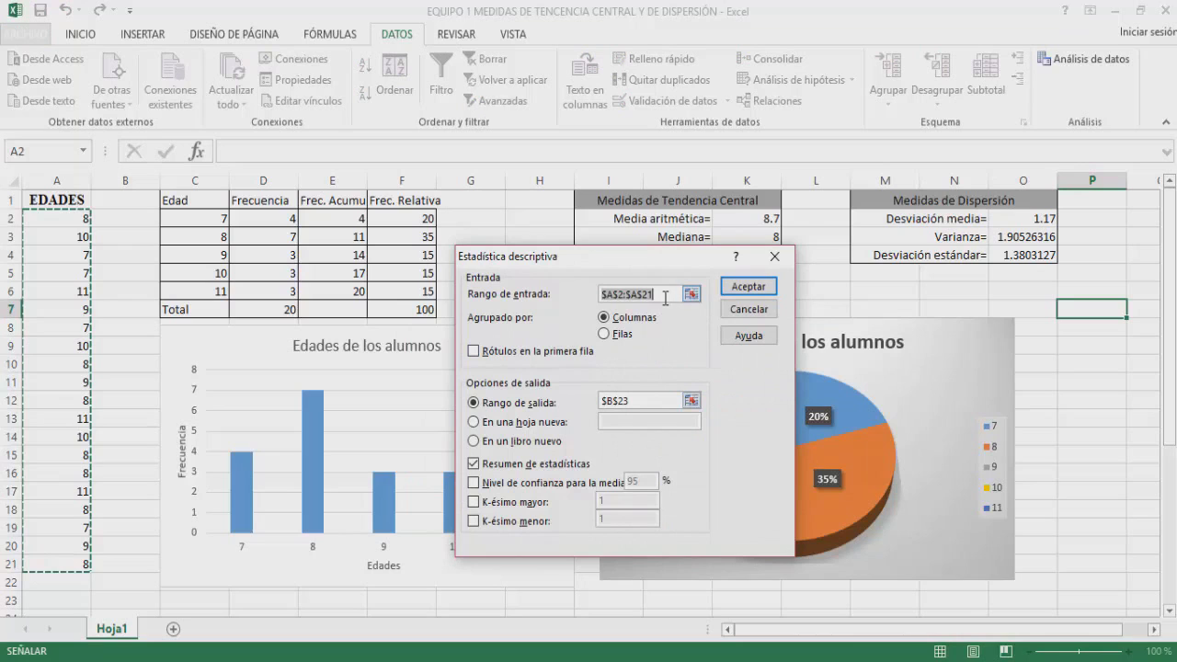
click(666, 297)
key(BackSpace)
key(BackSpace)
key(BackSpace)
key(BackSpace)
key(BackSpace)
key(BackSpace)
key(BackSpace)
key(BackSpace)
key(BackSpace)
key(BackSpace)
drag(58, 224, 57, 563)
- Set the output range to $P$7, keep Resumen de estadísticas enabled, and generate the descriptive statistics
click(649, 400)
key(BackSpace)
key(BackSpace)
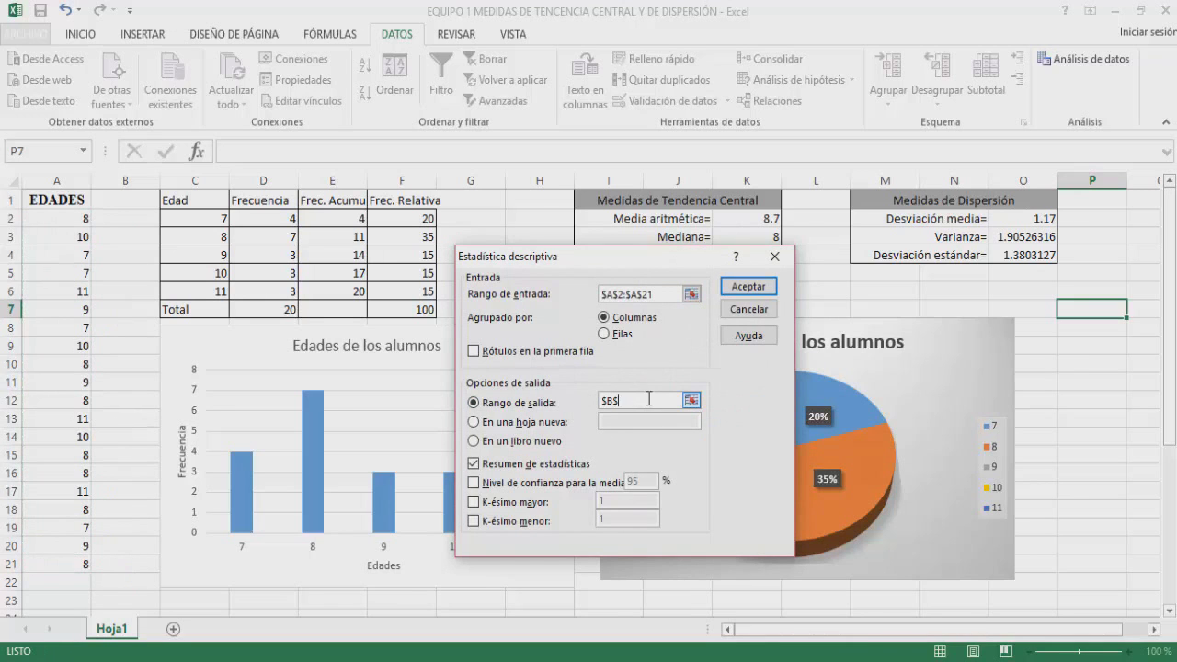
click(1110, 308)
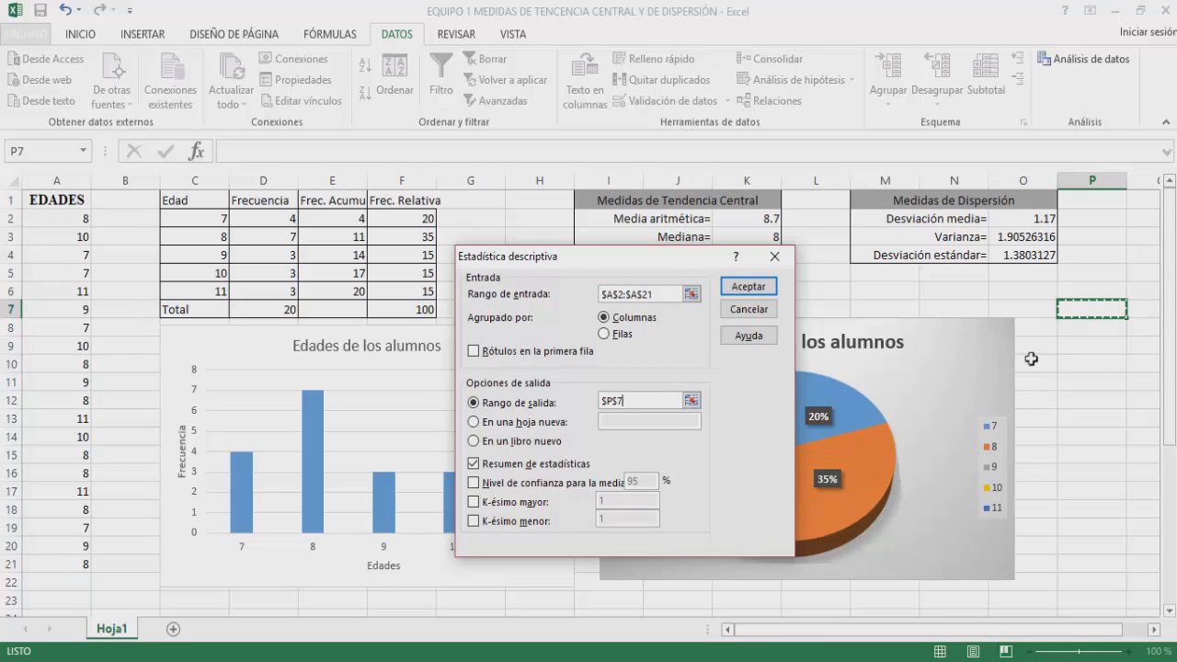
click(474, 464)
click(475, 464)
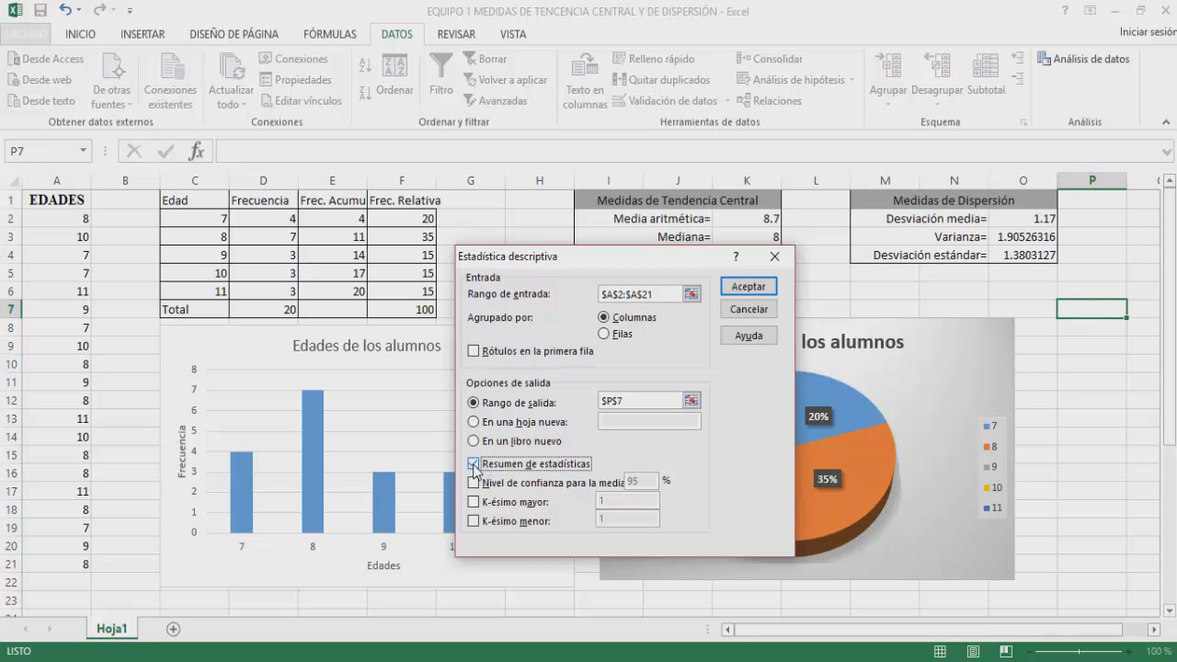
click(747, 287)
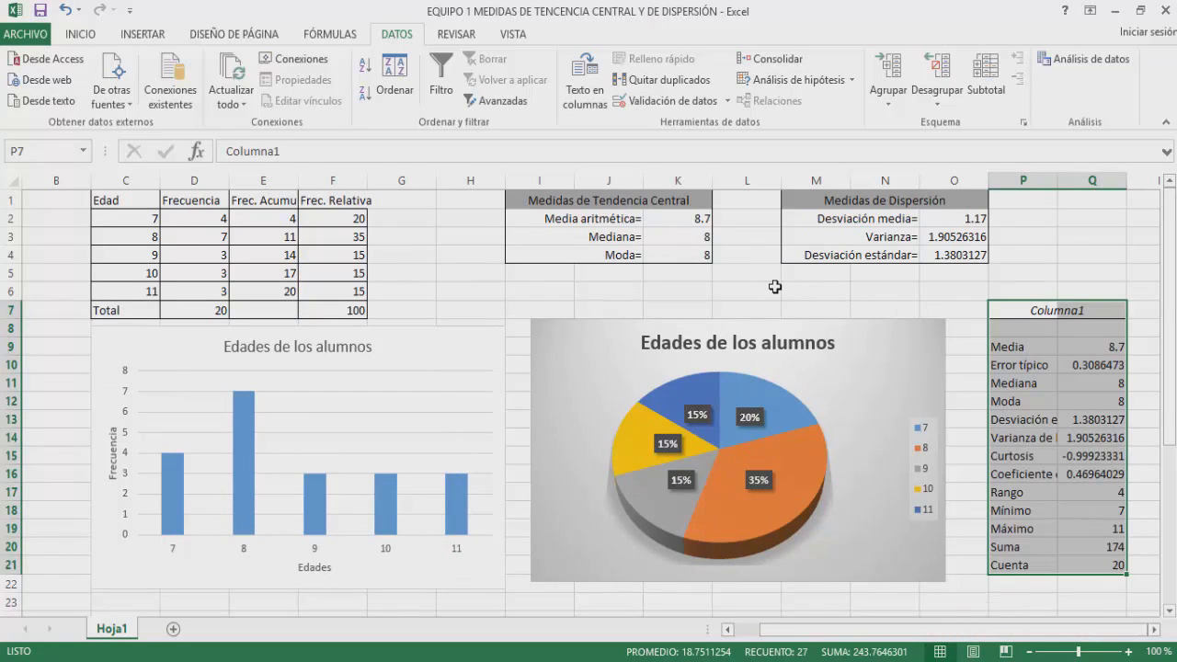
key(Up)
key(Right)
key(Down)
key(Down)
key(Down)
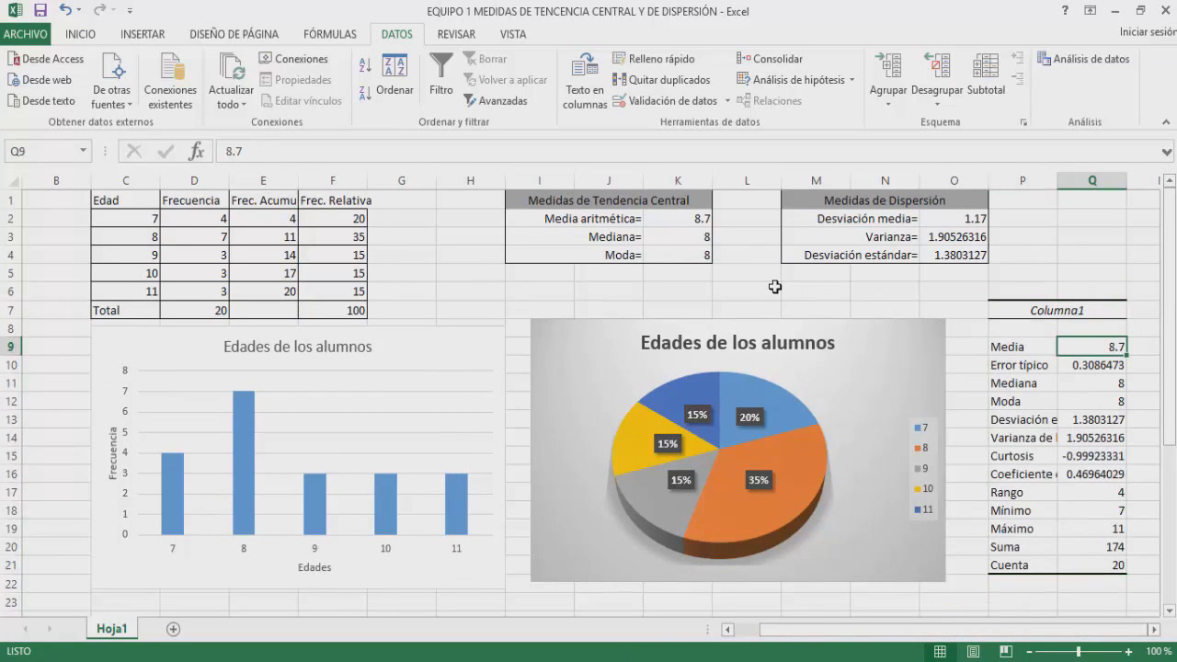
key(Left)
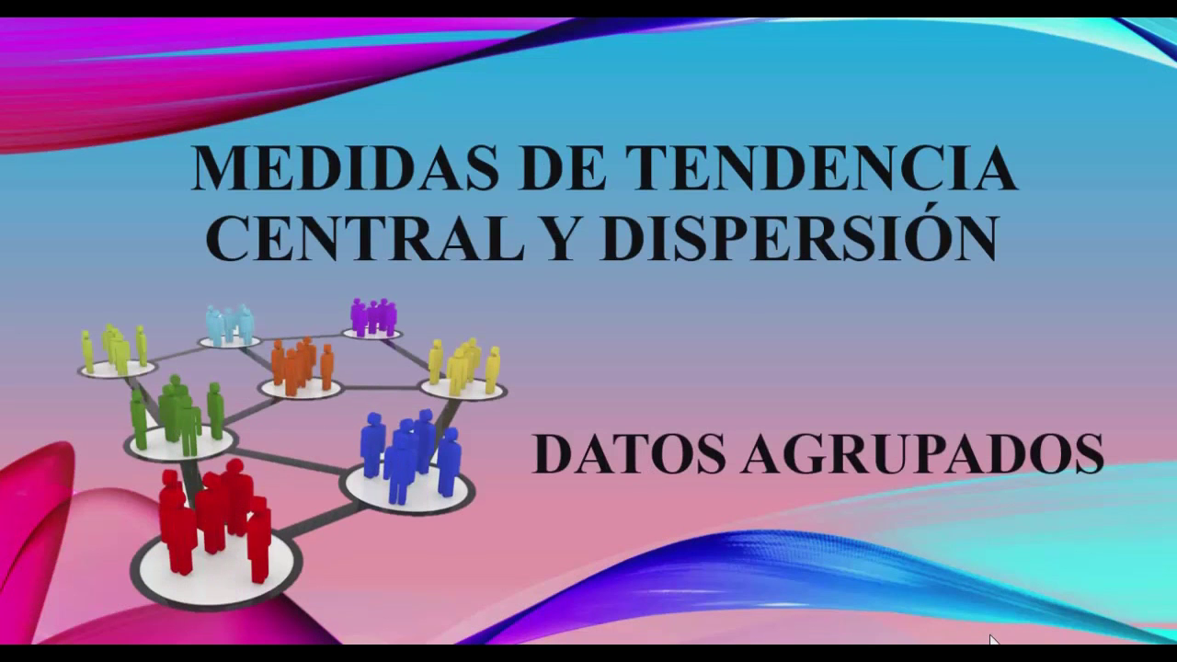
click(993, 632)
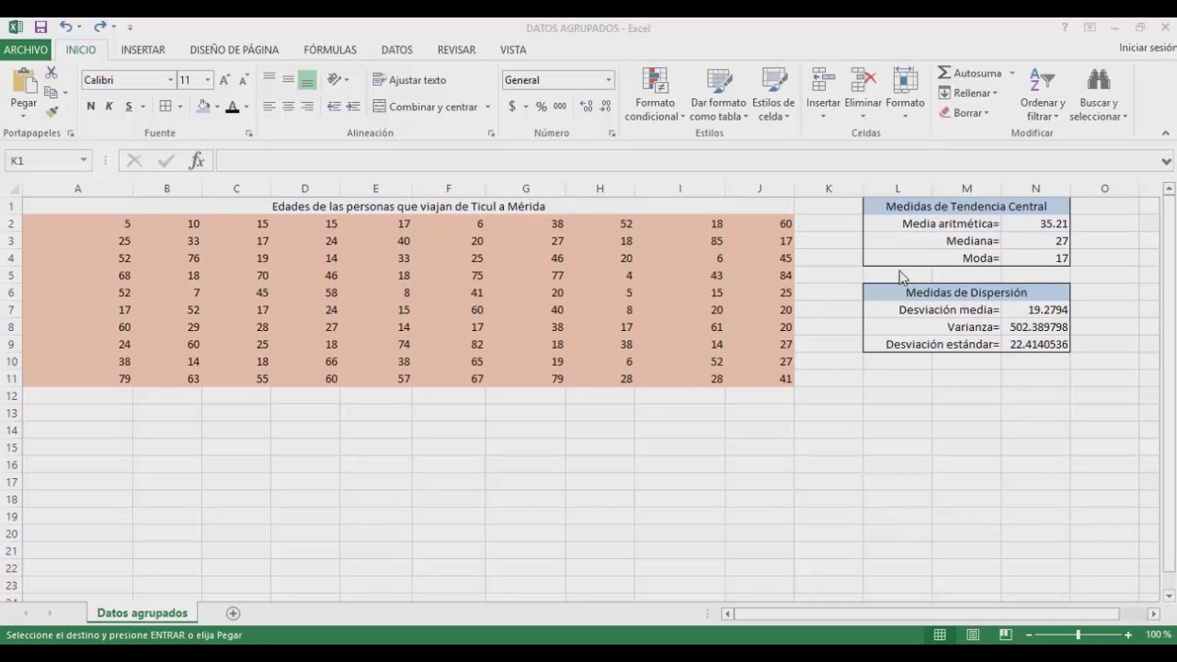
- Paste a table in A13:B19 labelled N° de datos, Valor máximo, Valor mínimo, Rango, N° de clase, Tamaño de la clase and Diferencia
click(1050, 224)
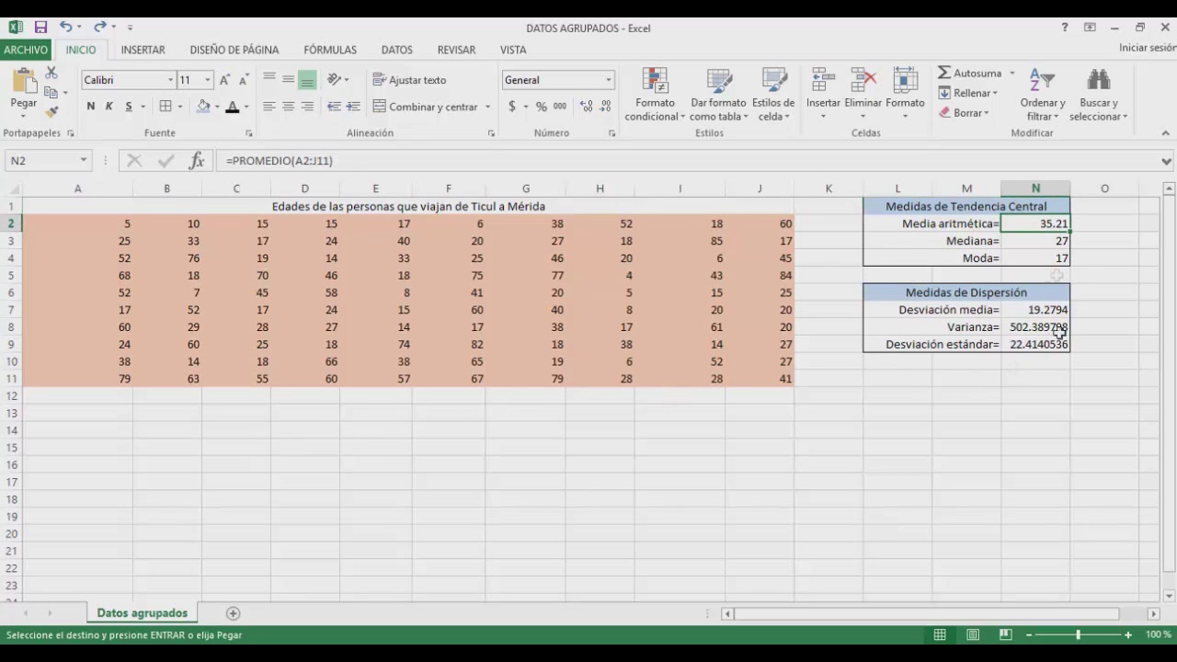
click(118, 415)
text(N° de datos Valor máximo Valor mínimo Rango N° de clase Tamaño de la clase Diferencia)
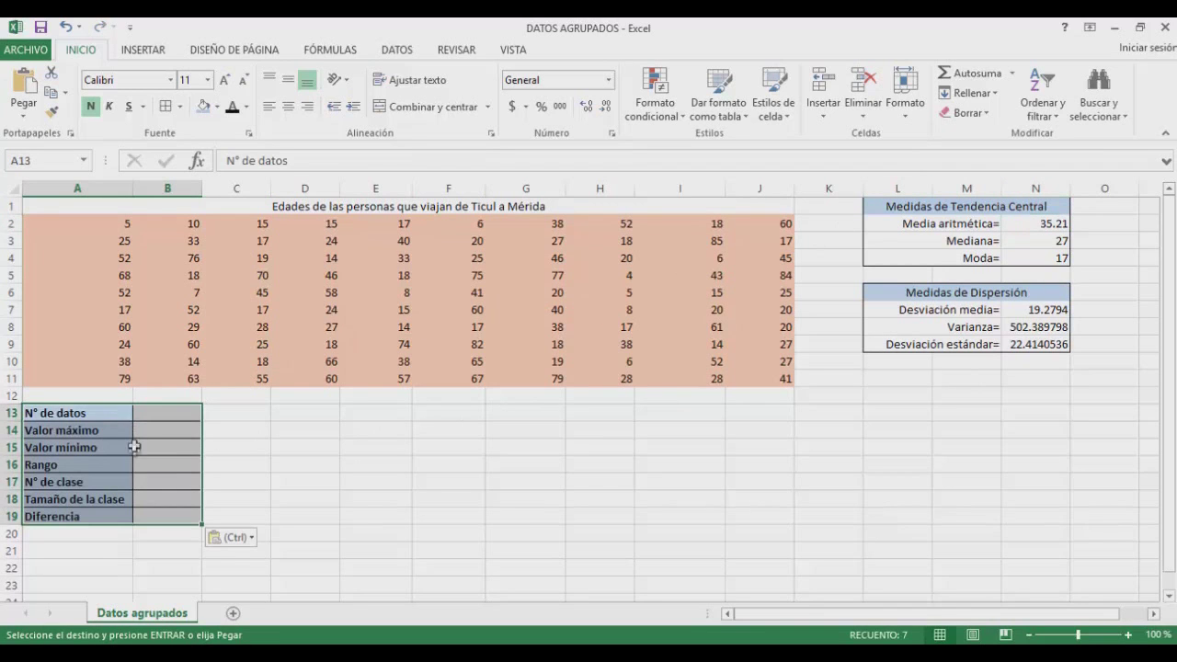
click(99, 537)
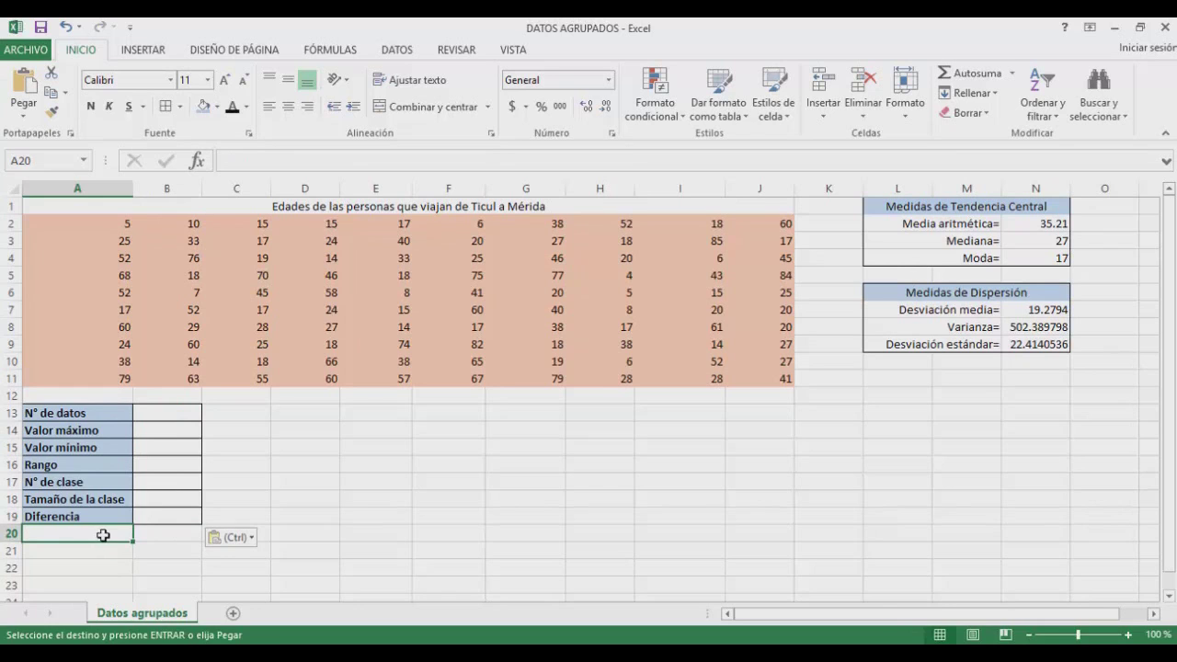
- Count the data values in B13 with the CONTAR function over A2:J11
click(177, 415)
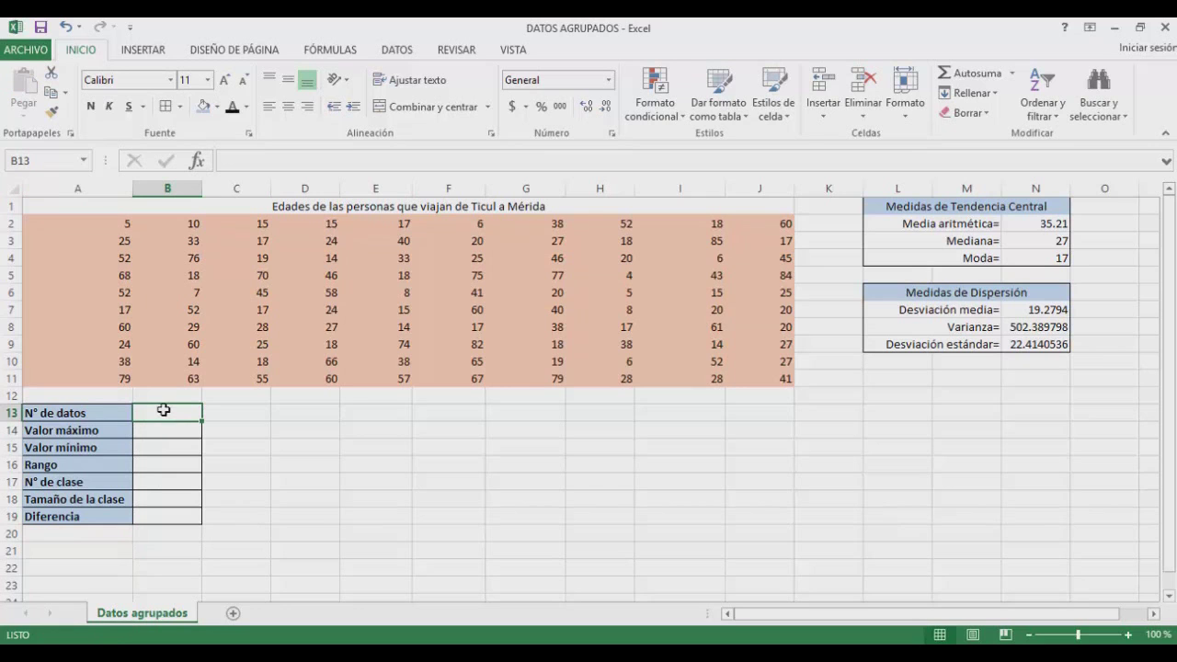
text(=)
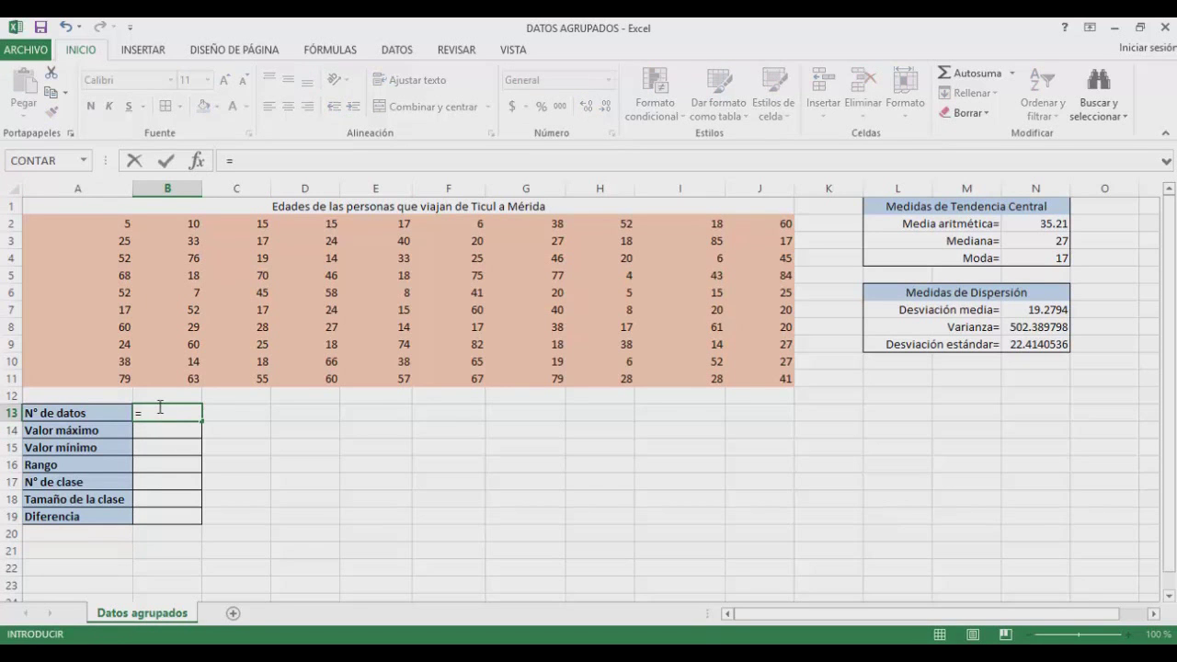
text(con)
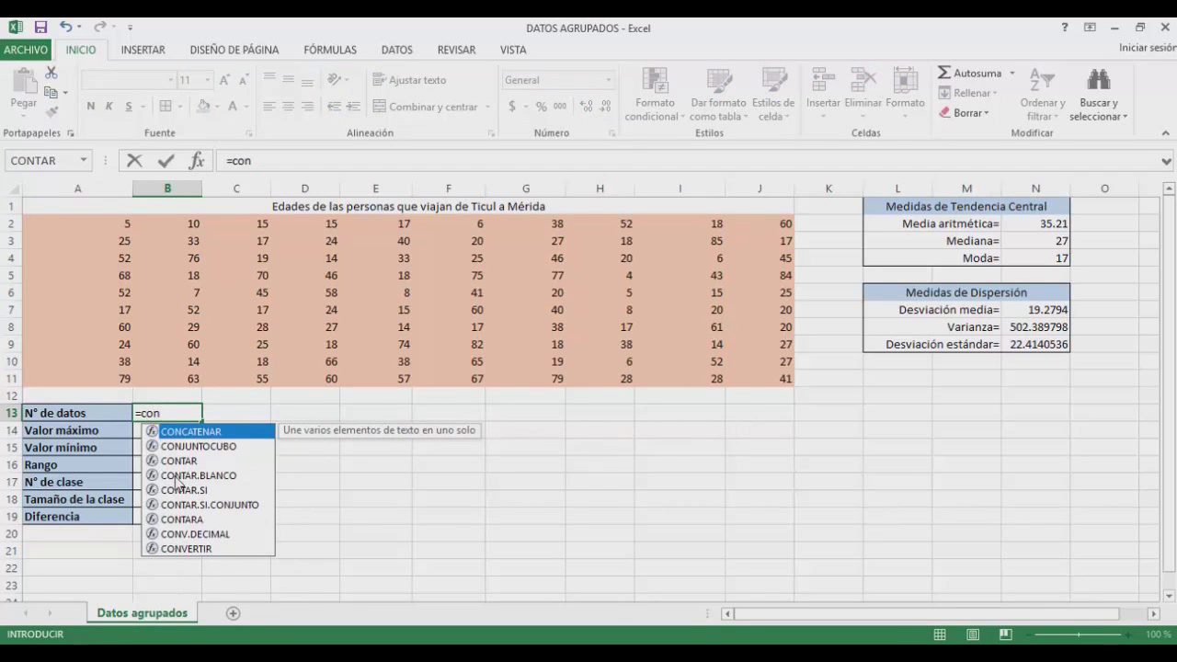
double_click(178, 461)
drag(98, 222, 740, 377)
key(Return)
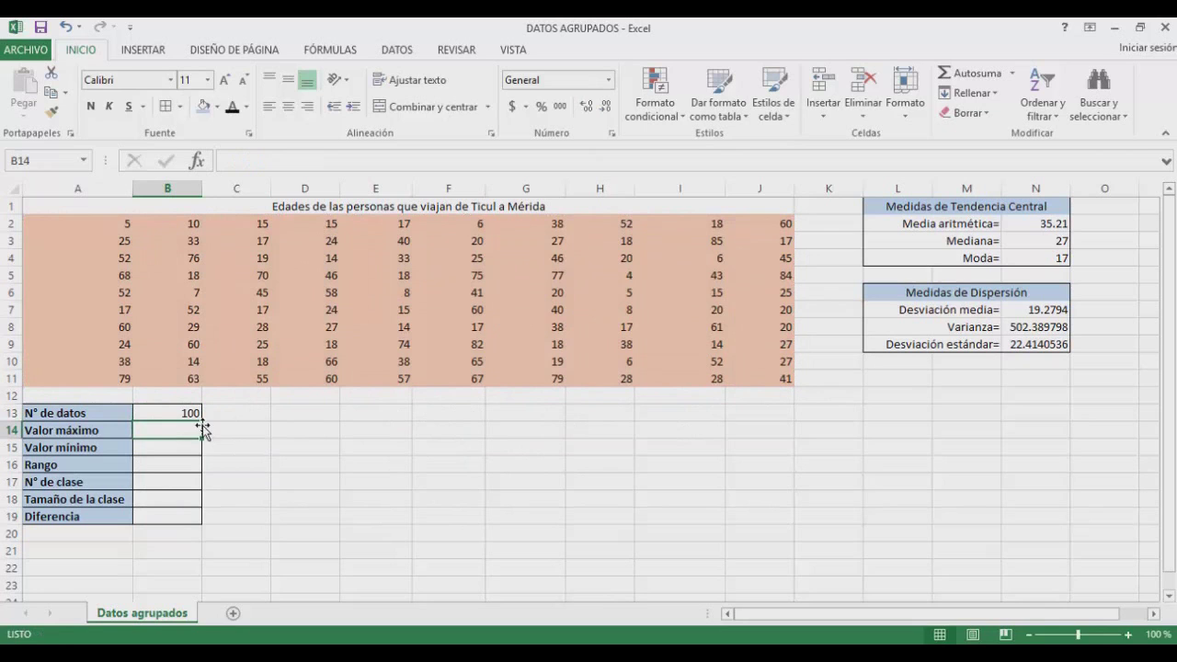
- Find the maximum age in B14 with the MAX function over A2:J11
text(=)
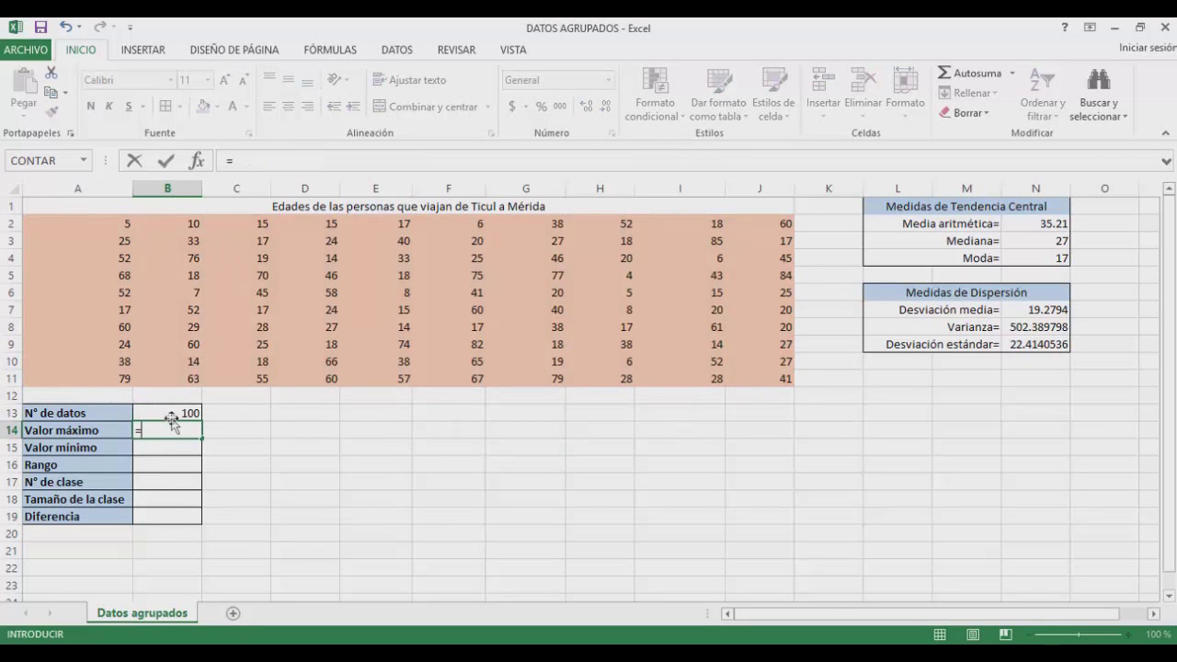
text(ma)
double_click(188, 454)
drag(113, 223, 783, 378)
key(Return)
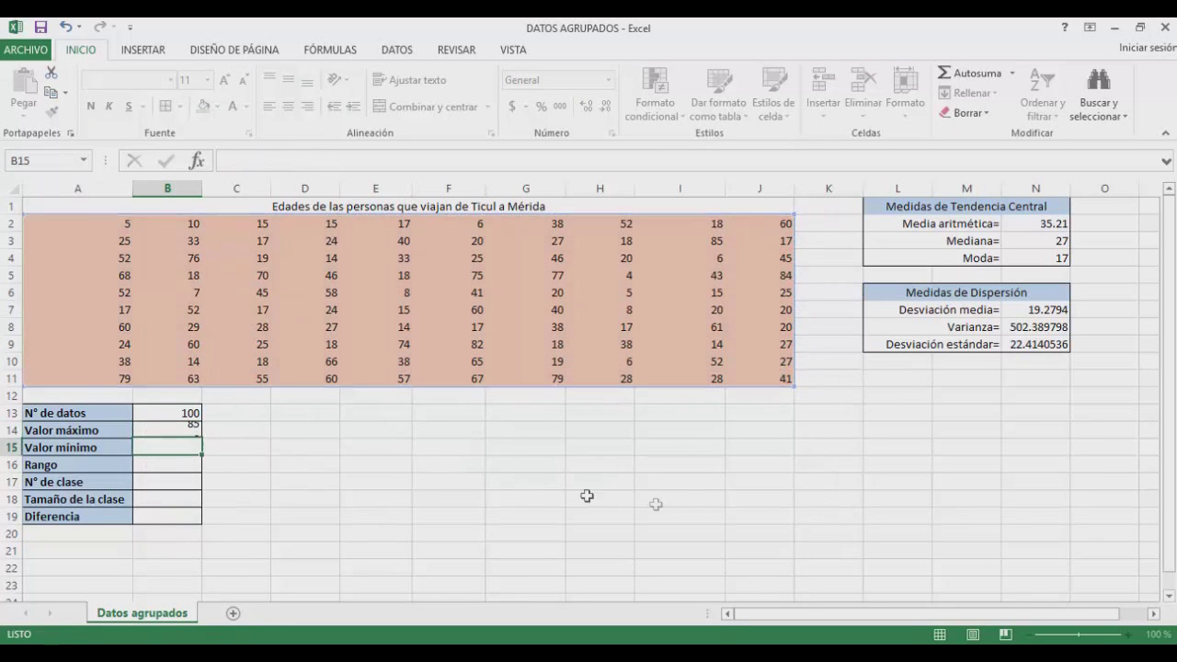
- Find the minimum age in B15 with the MIN function over A2:J11
text(=mi)
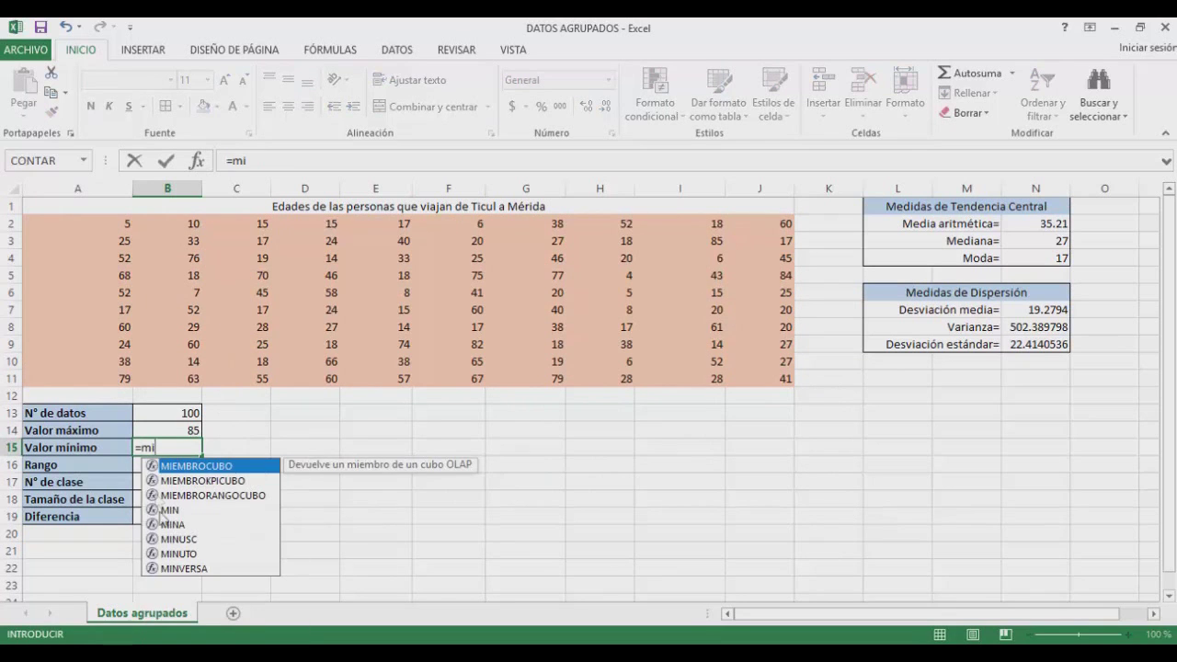
double_click(167, 511)
drag(77, 231, 760, 378)
key(Return)
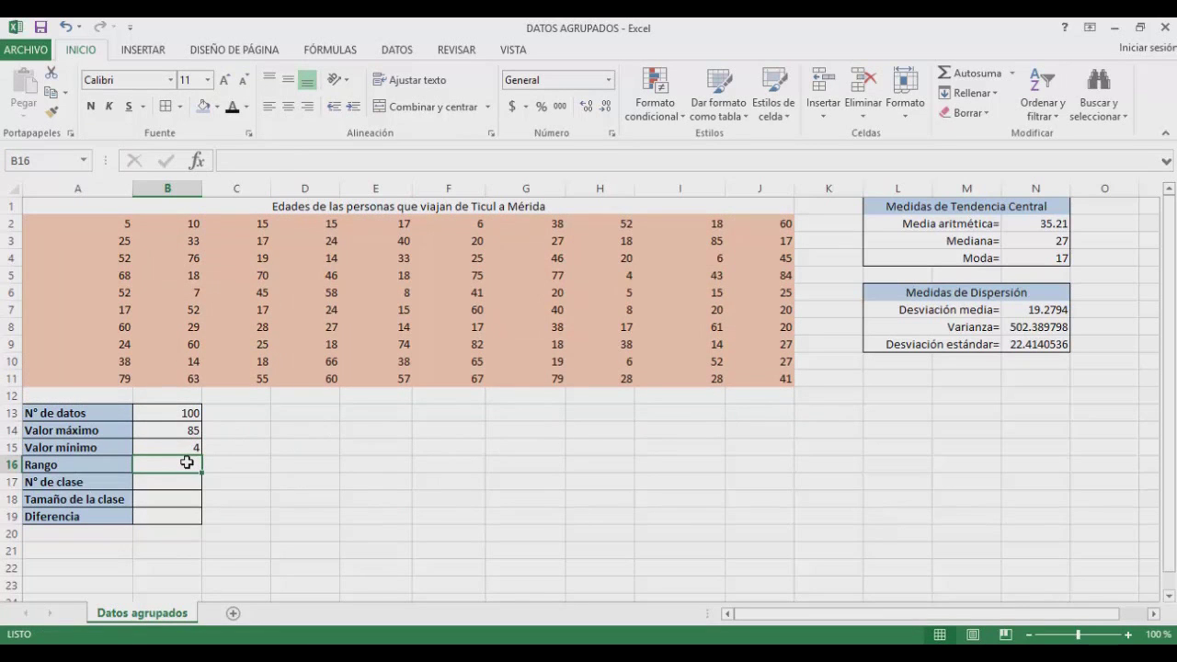
- Calculate the range in B16 by subtracting the minimum in B15 from the maximum in B14
text(=)
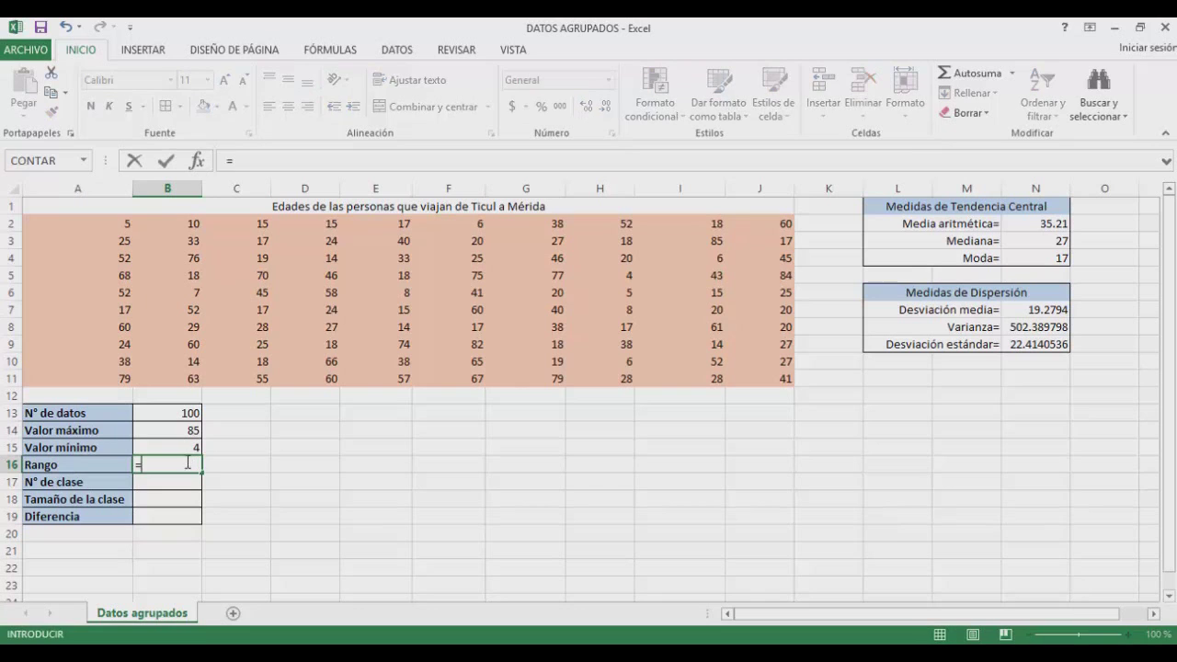
click(187, 430)
text(-)
click(188, 448)
key(Return)
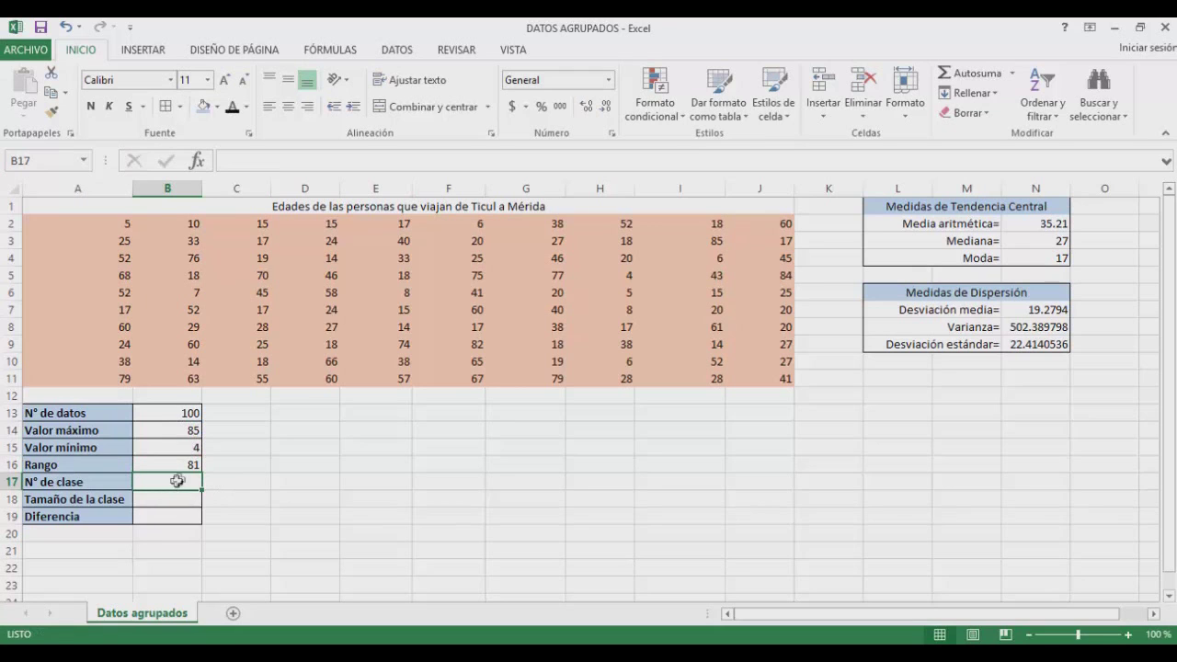
- Calculate the number of classes in B17 with =1+3.3*LOG10(B13) and enter the rounded value 8 in C17
double_click(176, 482)
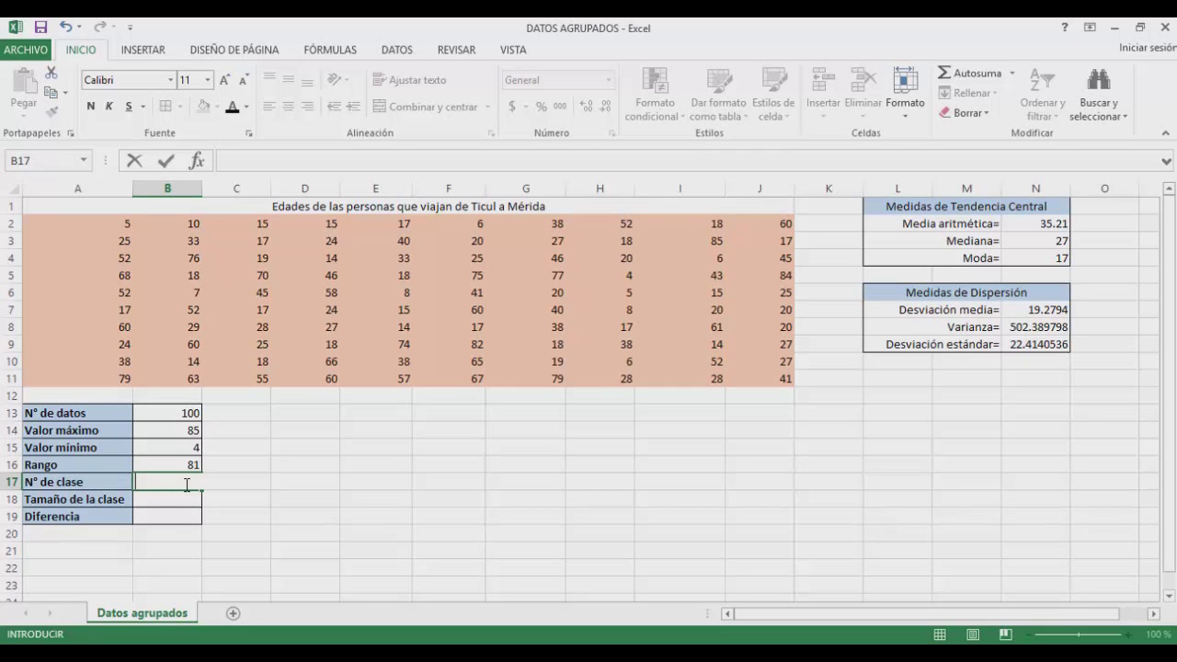
text(=1+3.3)
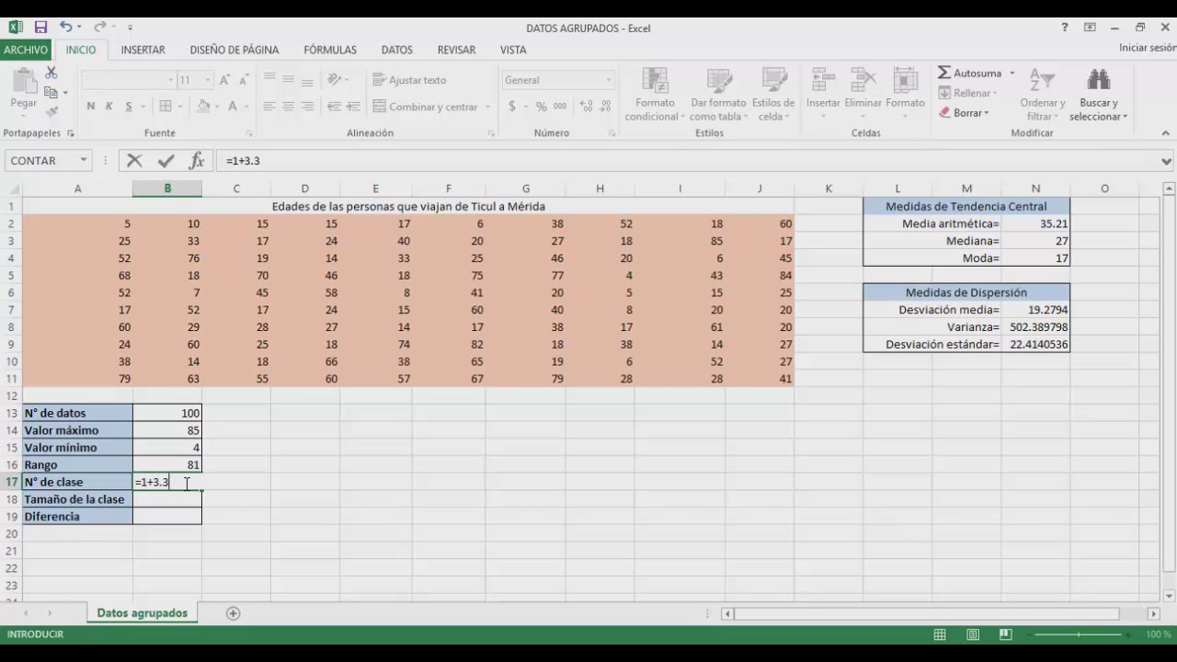
text(*LOG10()
click(191, 414)
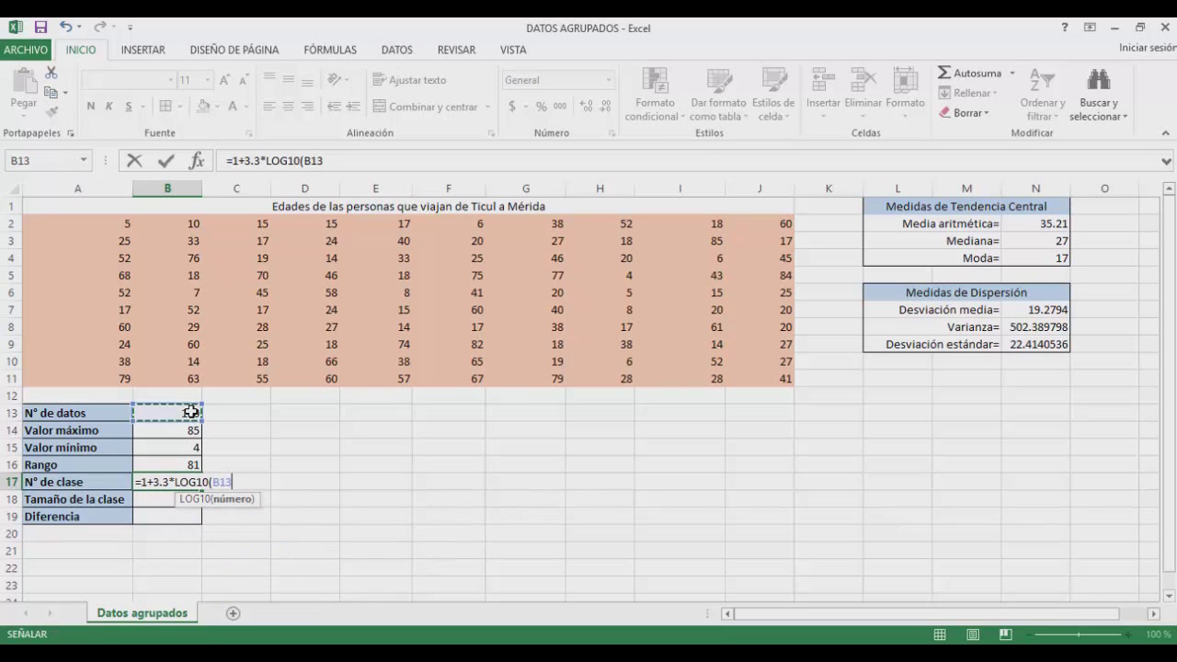
text())
key(Tab)
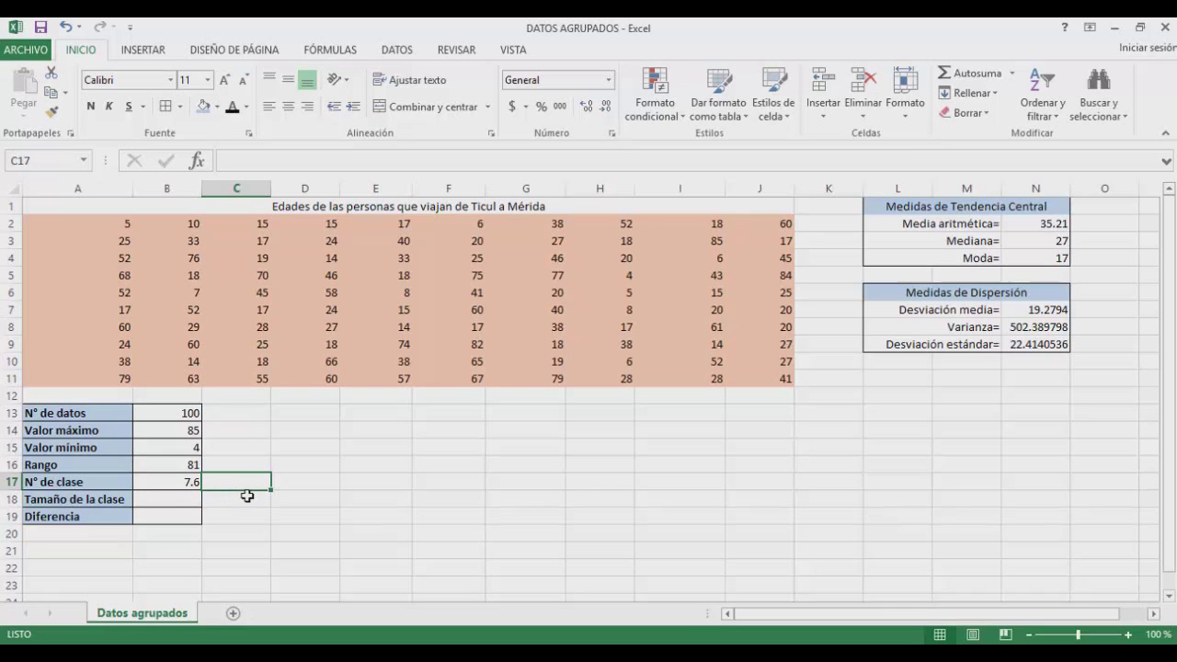
text(8)
- Calculate the class size in B18 as =B16/C17 and enter the rounded-up value 11 in C18
click(192, 503)
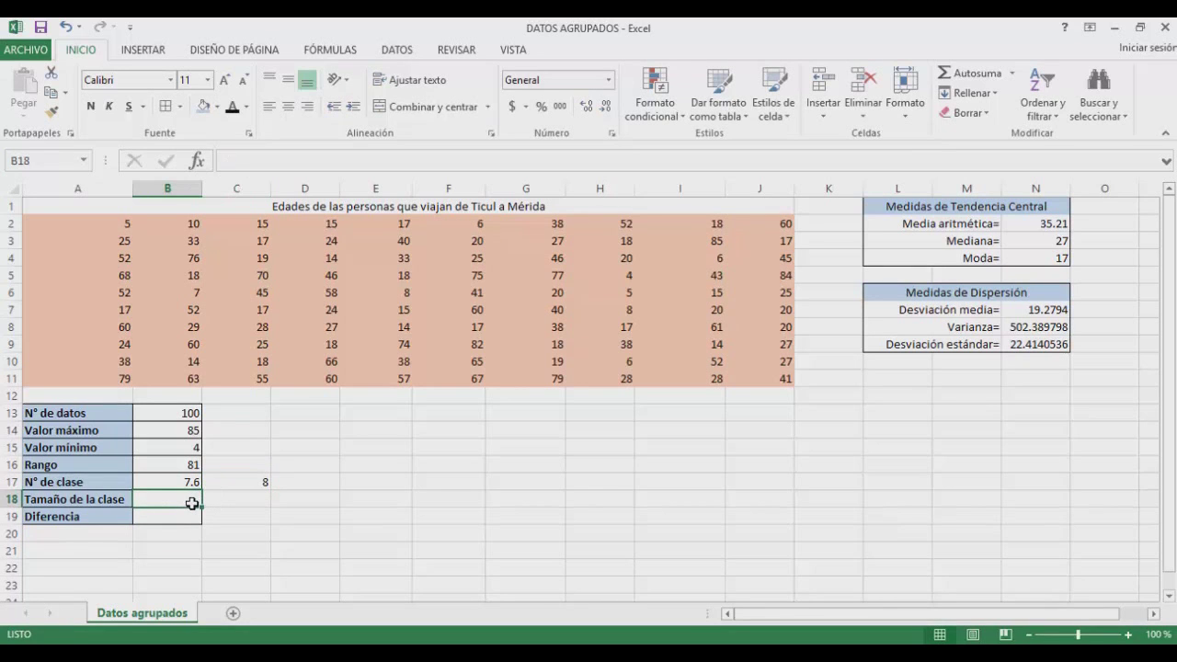
text(=)
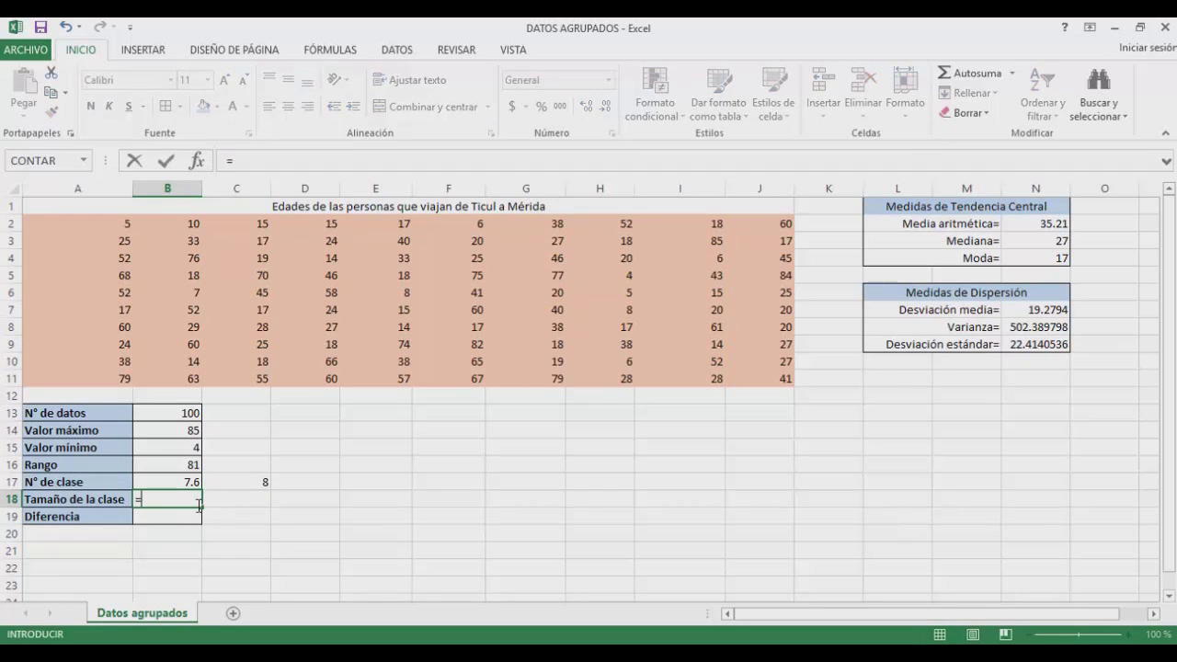
click(184, 466)
text(/)
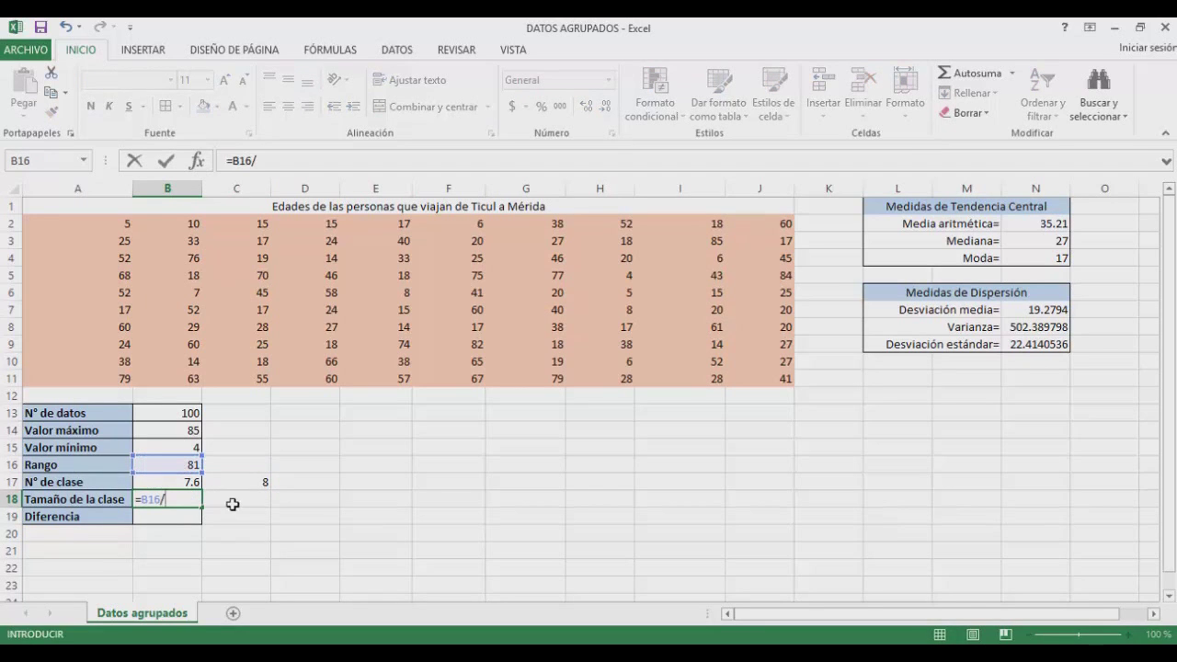
click(249, 485)
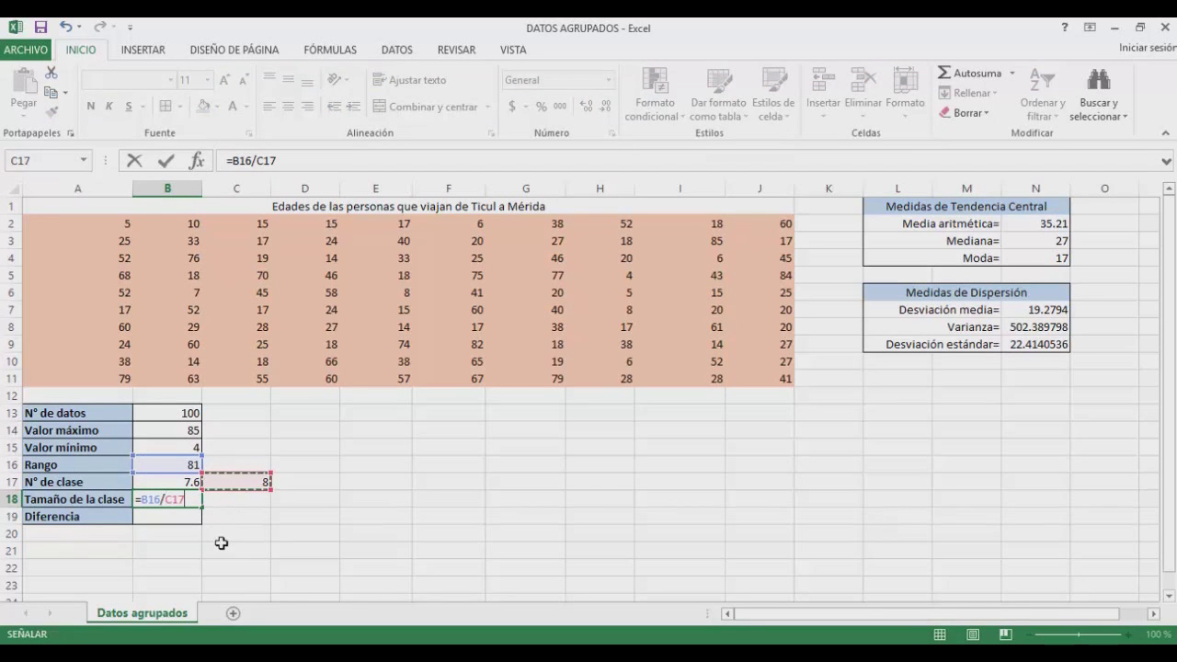
key(Return)
click(215, 497)
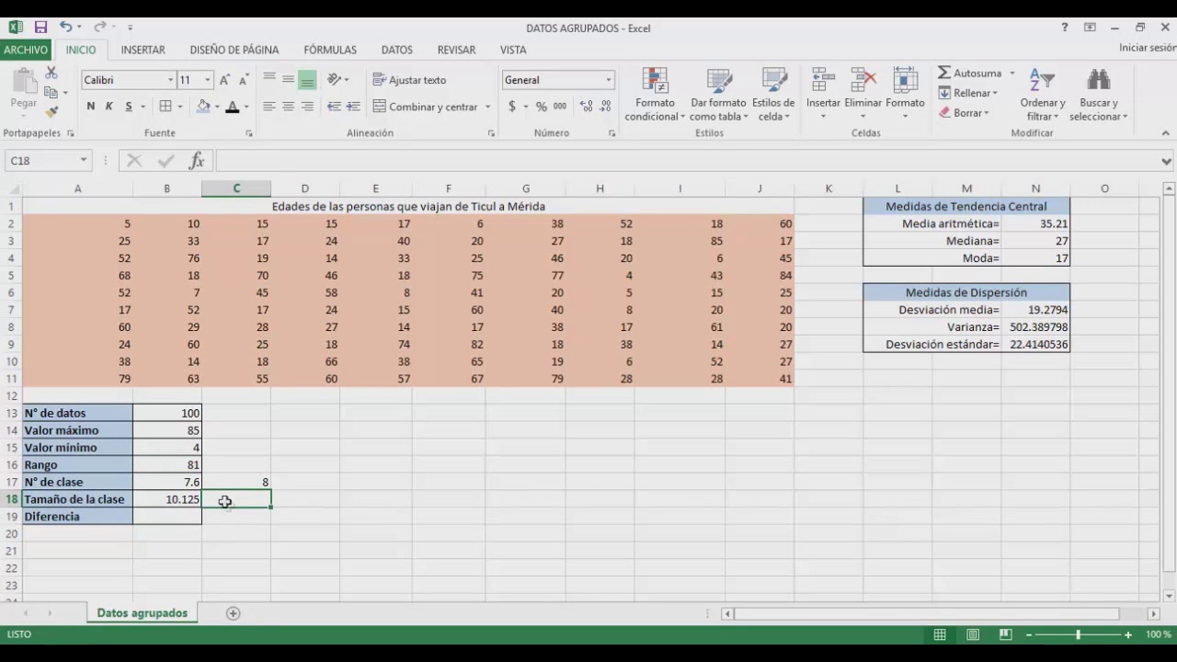
text(11)
key(Return)
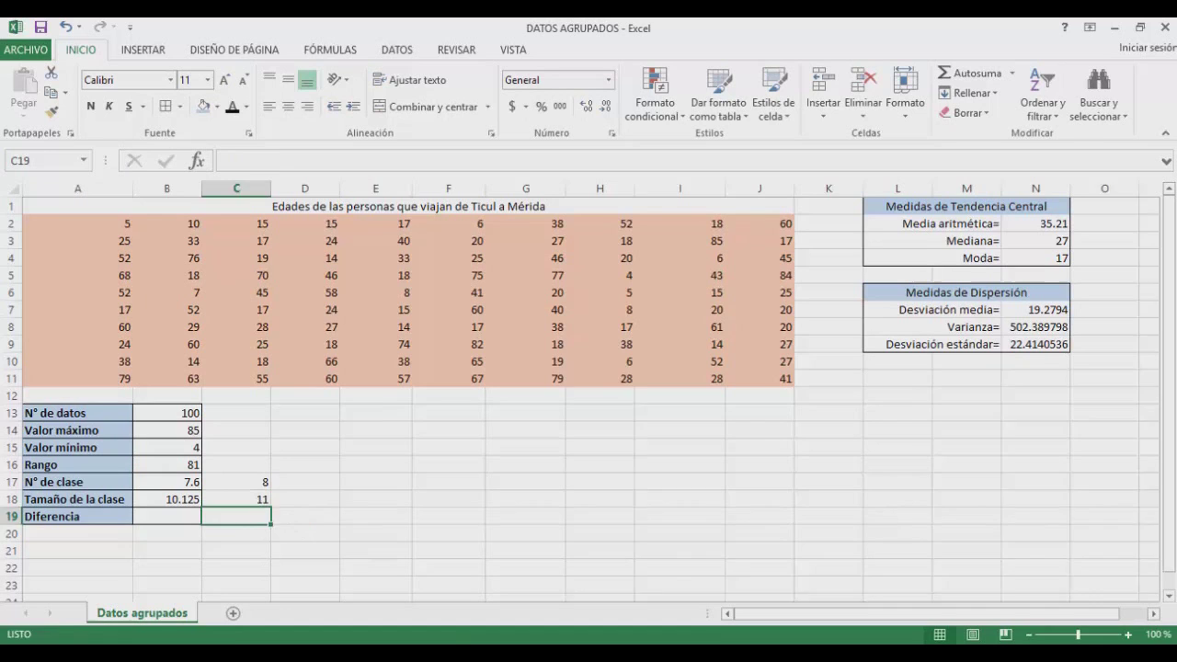
- Paste the copied frequency table at E13, with class numbers 0 to 8, columns from N° de clase to Frec. Acumulada, and a Total row
click(387, 412)
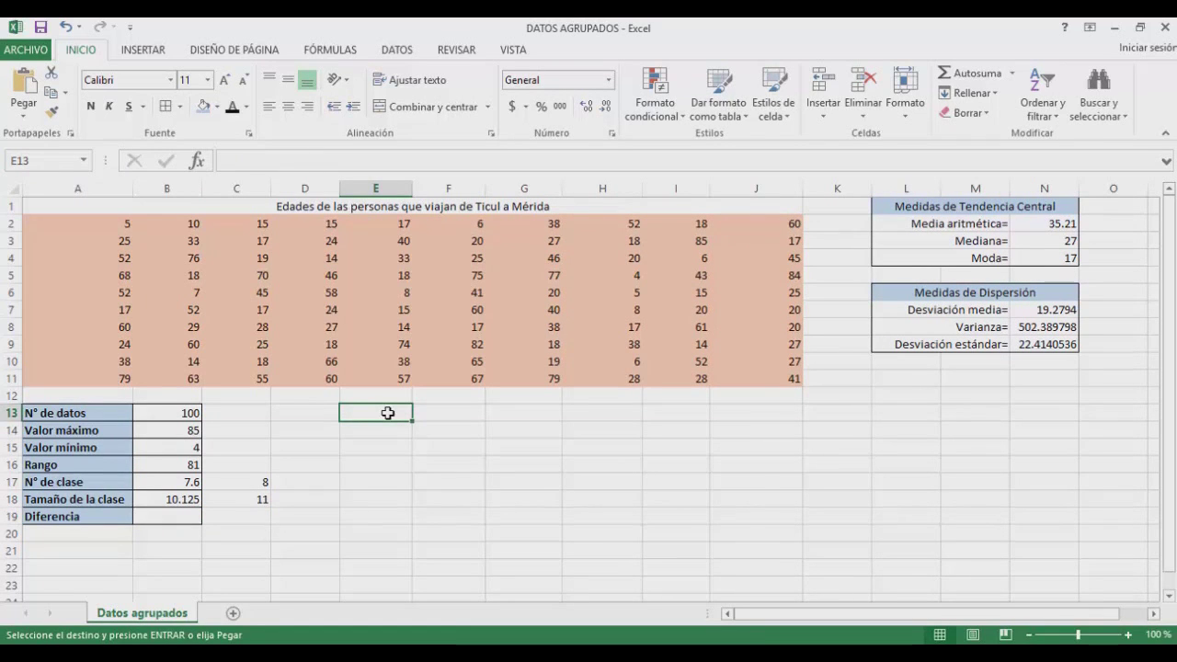
text(N° de clase	Lím. inferior	Lím. superior	Marca de clase	Frecuencia	Frec. Acumulada 0 1 2 3 4 5 6 7 8 Total=)
click(388, 429)
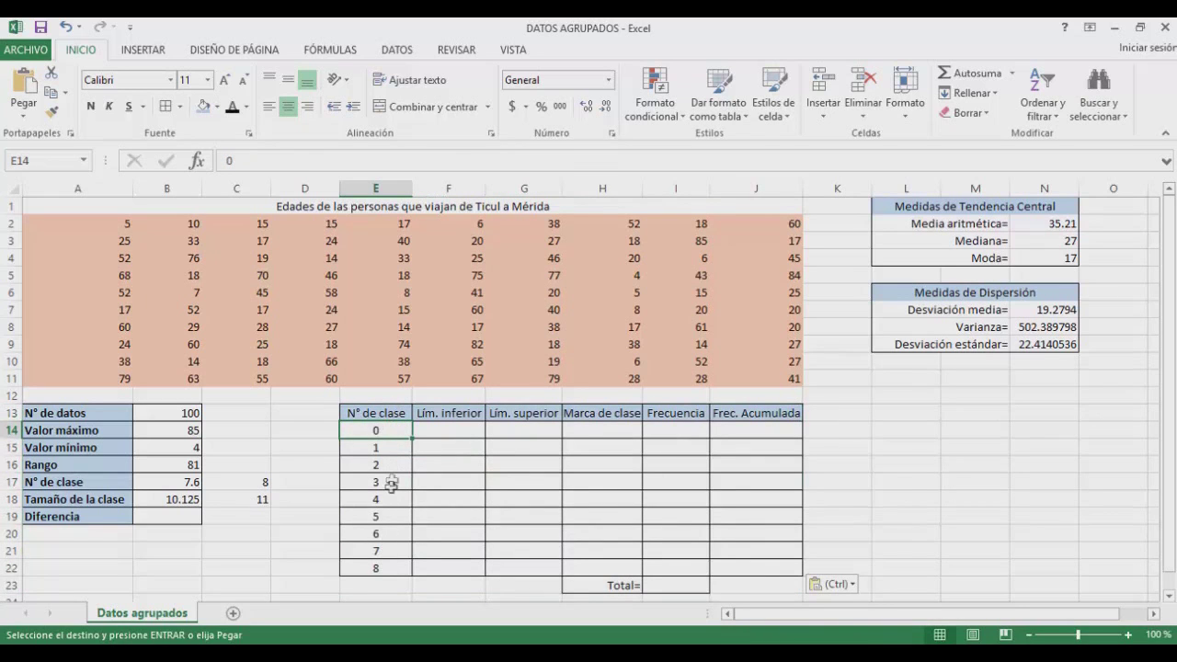
click(259, 483)
- Enter =3 as the lower limit of class 1 in F15 and 1 as the Diferencia in B19
click(445, 446)
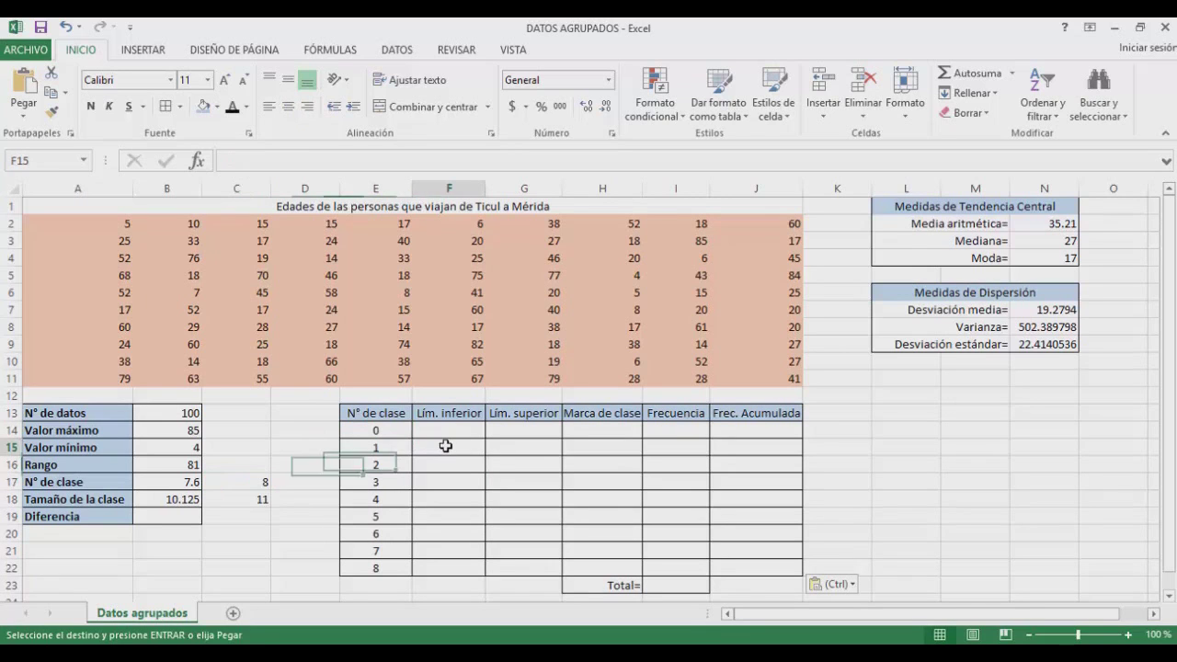
text(=)
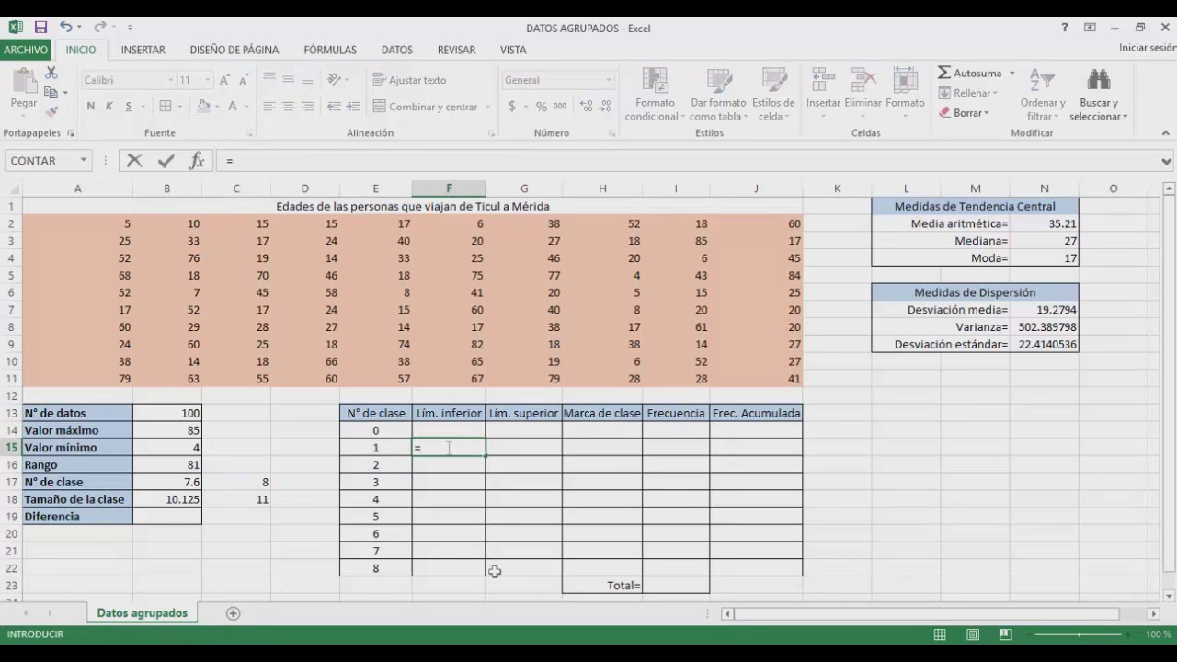
click(177, 451)
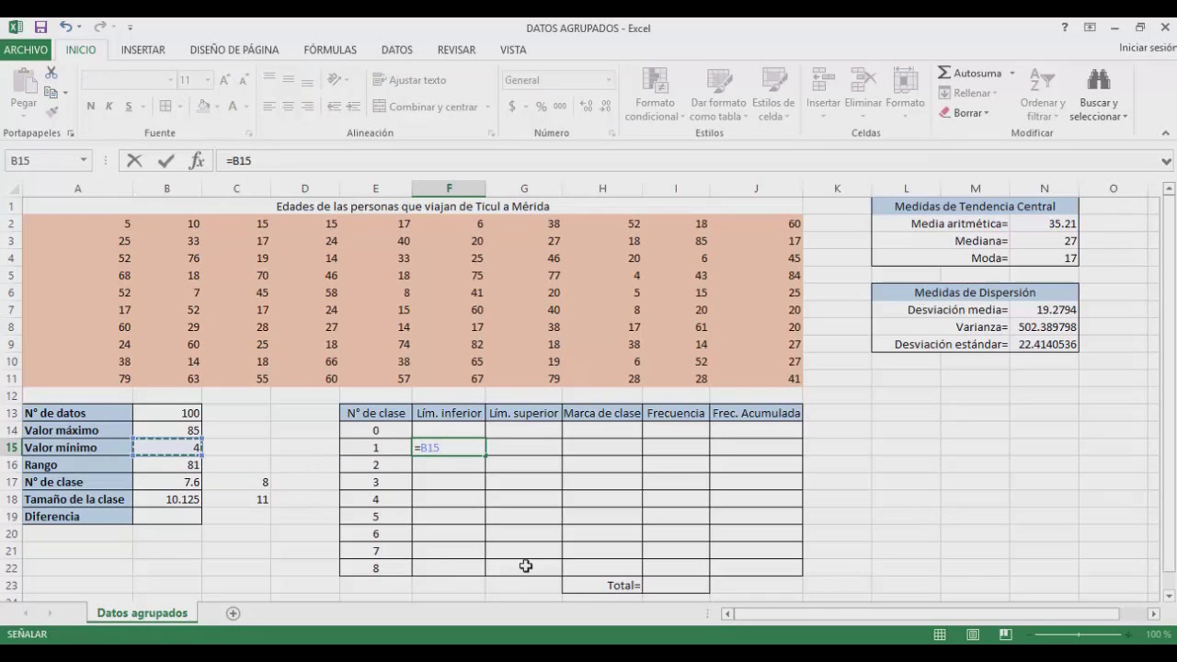
key(BackSpace)
key(BackSpace)
key(BackSpace)
key(BackSpace)
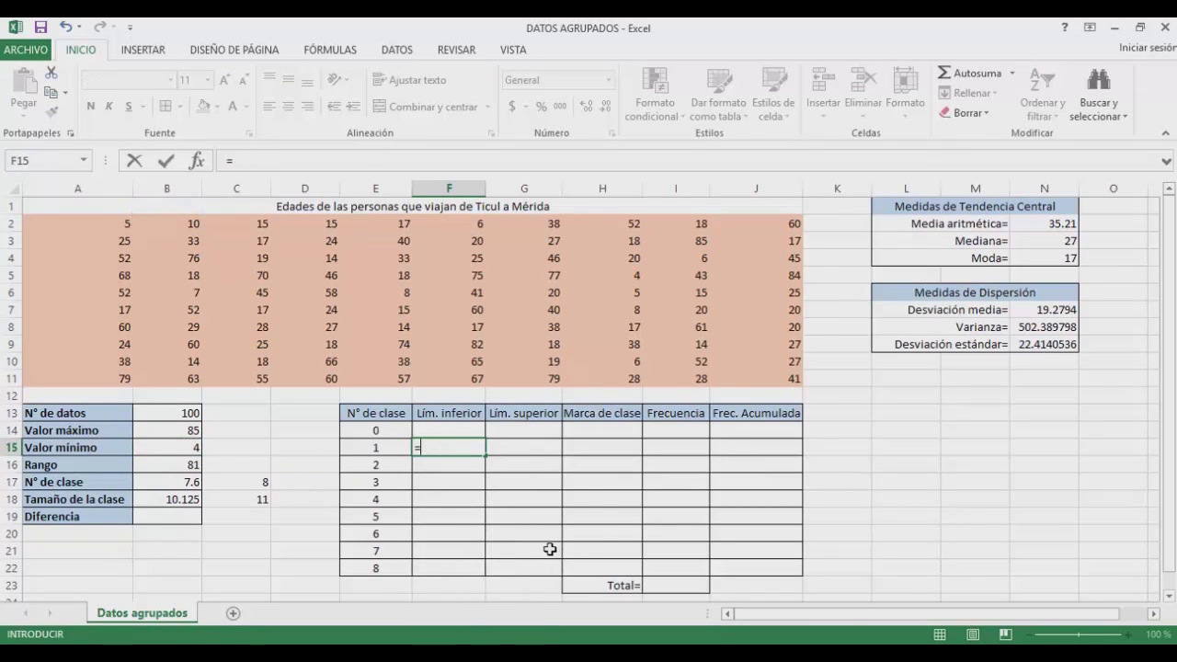
text(3)
key(Tab)
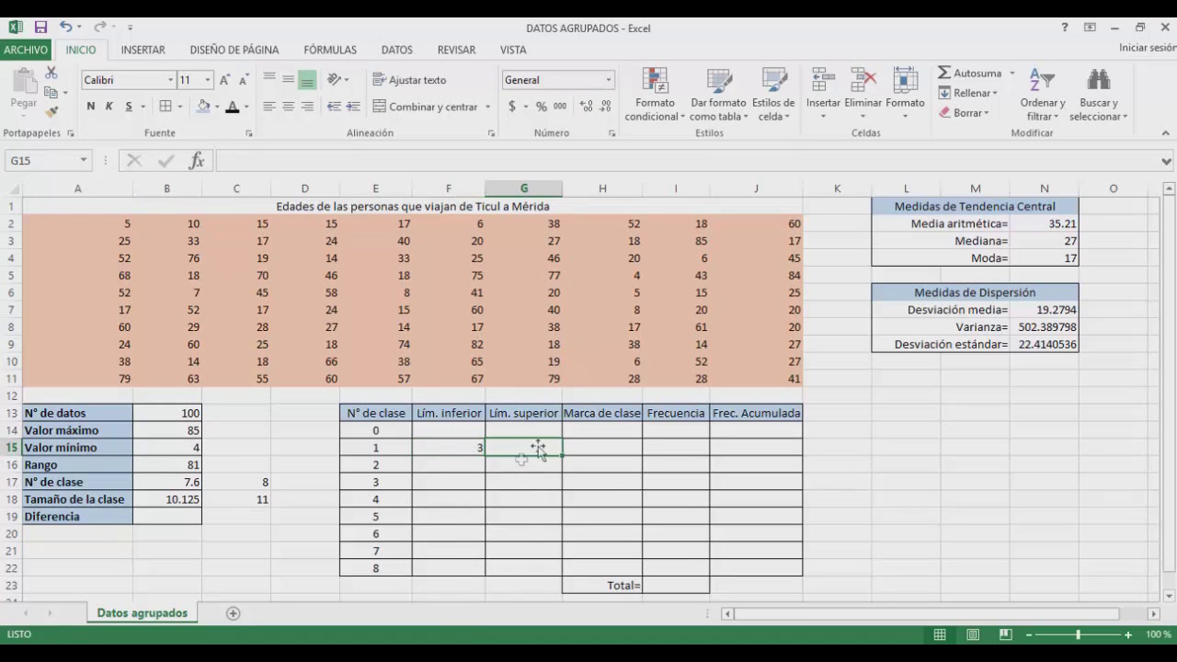
click(189, 516)
text(1)
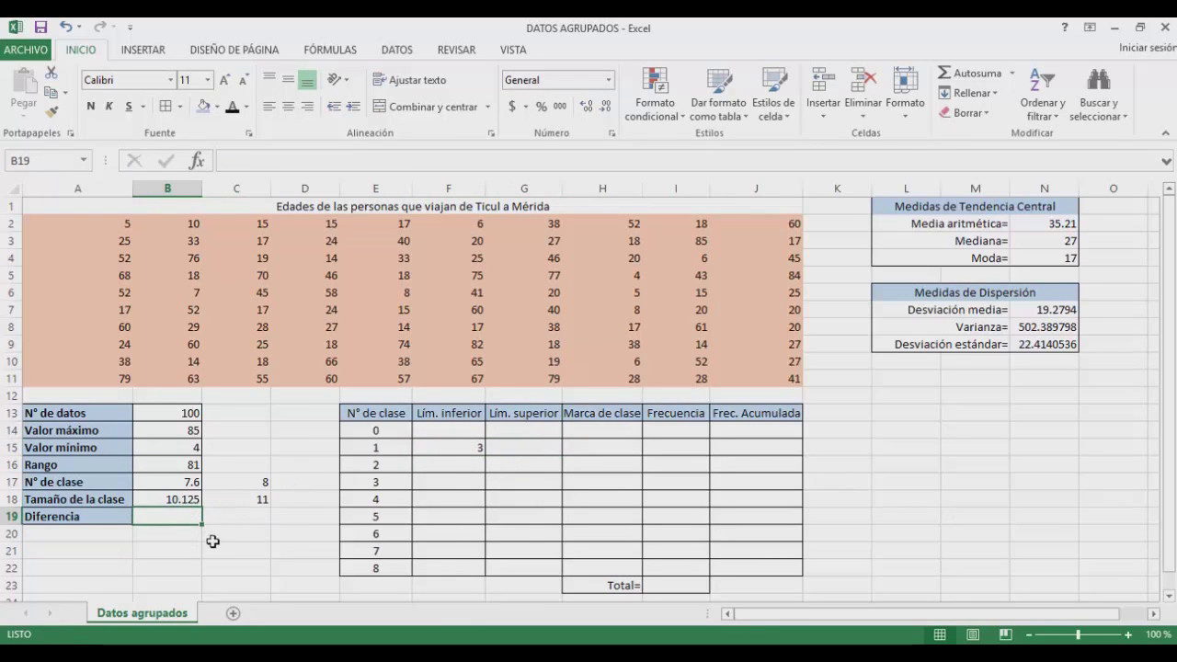
- Calculate the upper limit of class 1 in G15 by adding the class size in C18 to F15
click(521, 448)
text(=)
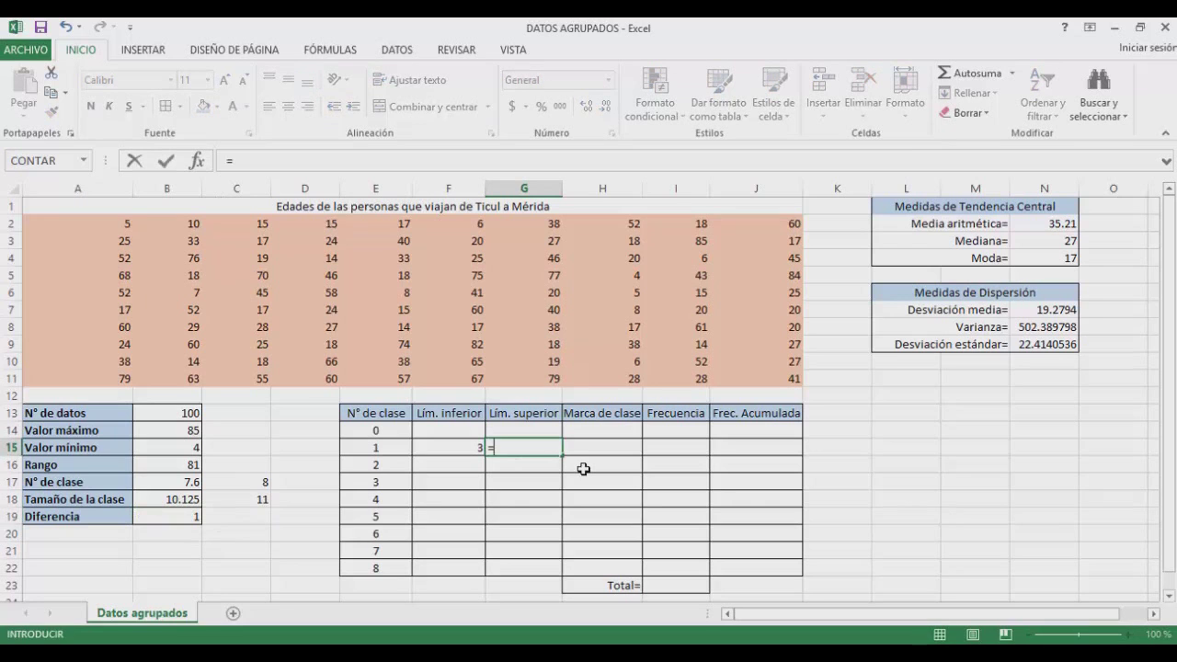
click(462, 447)
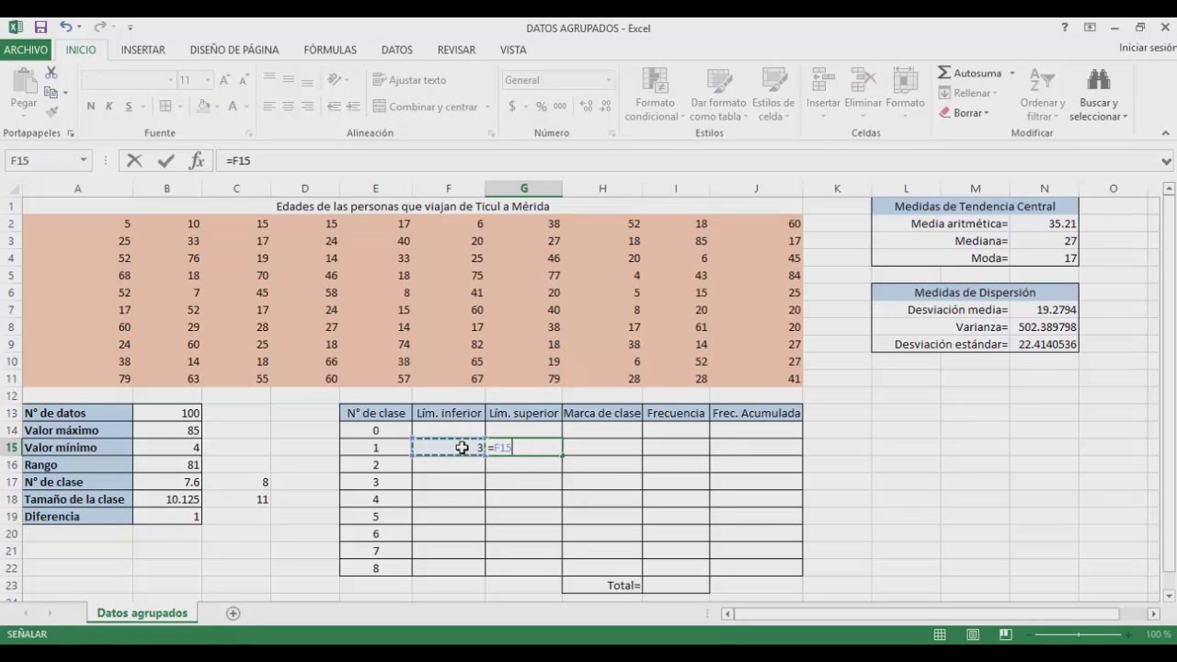
text(+)
click(221, 503)
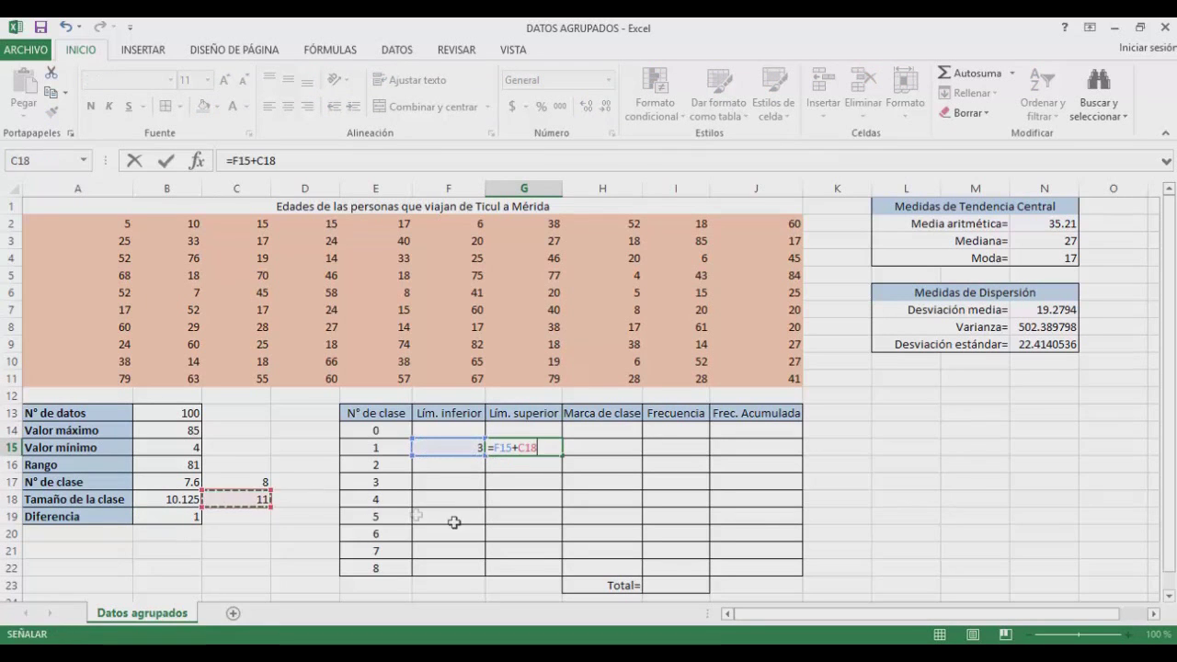
key(Return)
- Calculate the lower limit of class 2 in F16 by adding the difference in B19 to G15
click(470, 465)
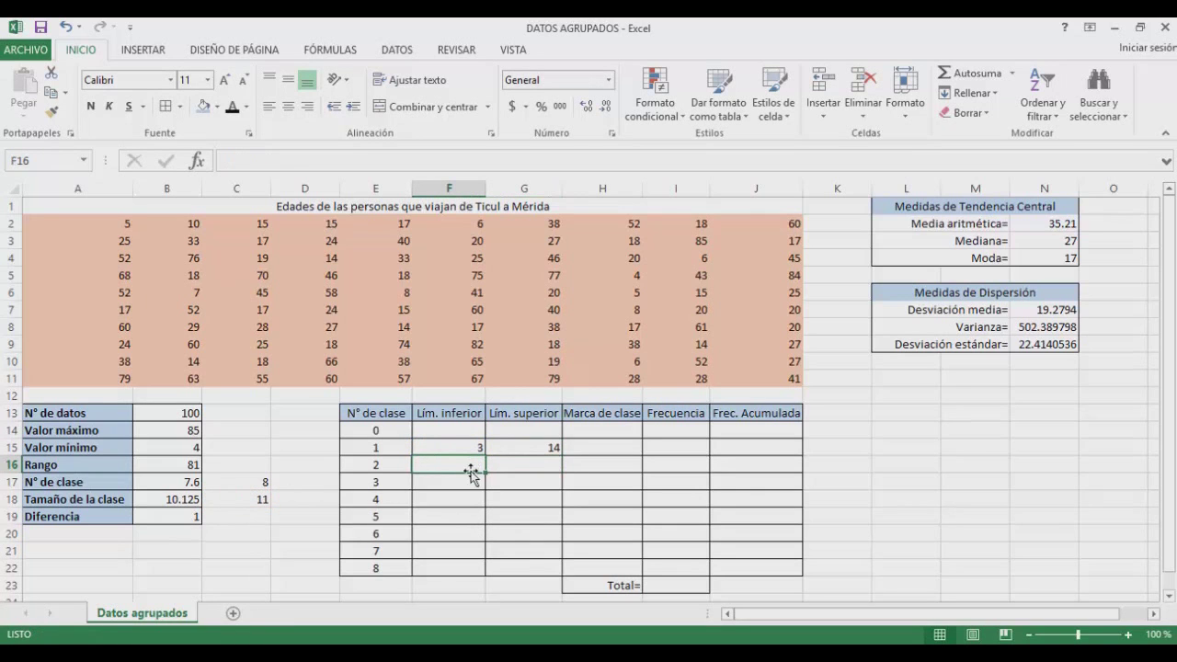
text(=)
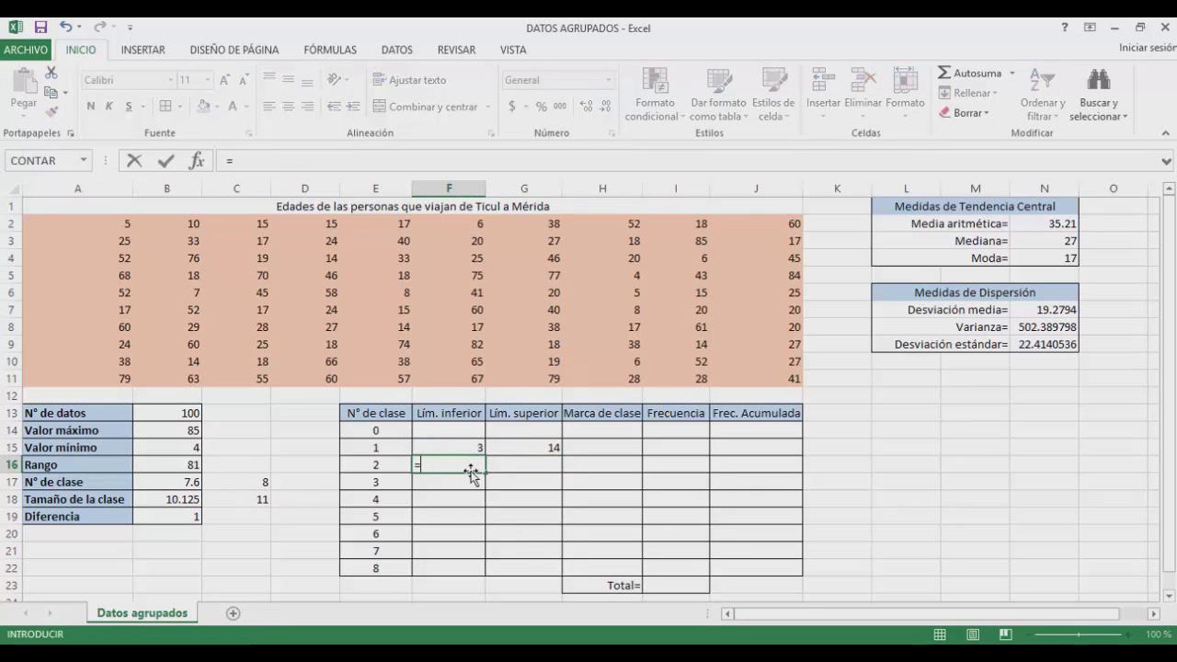
click(524, 448)
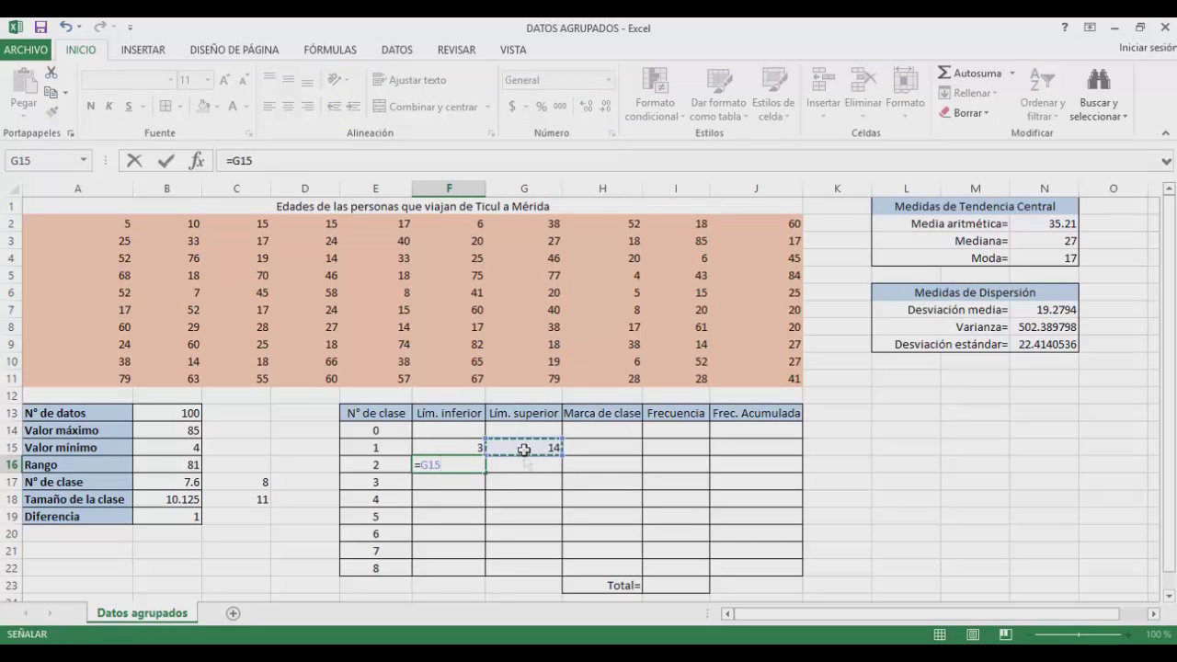
text(+)
click(183, 516)
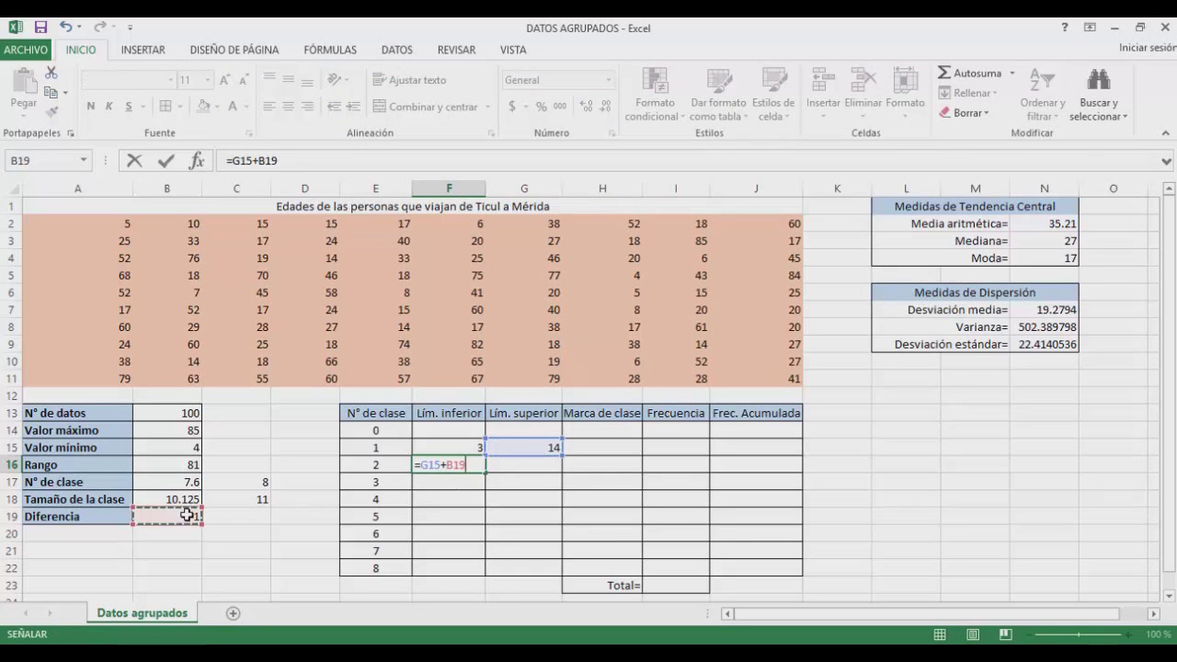
key(Return)
- Calculate the upper limit of class 2 in G16 by adding the class size in C18 to F16
click(534, 468)
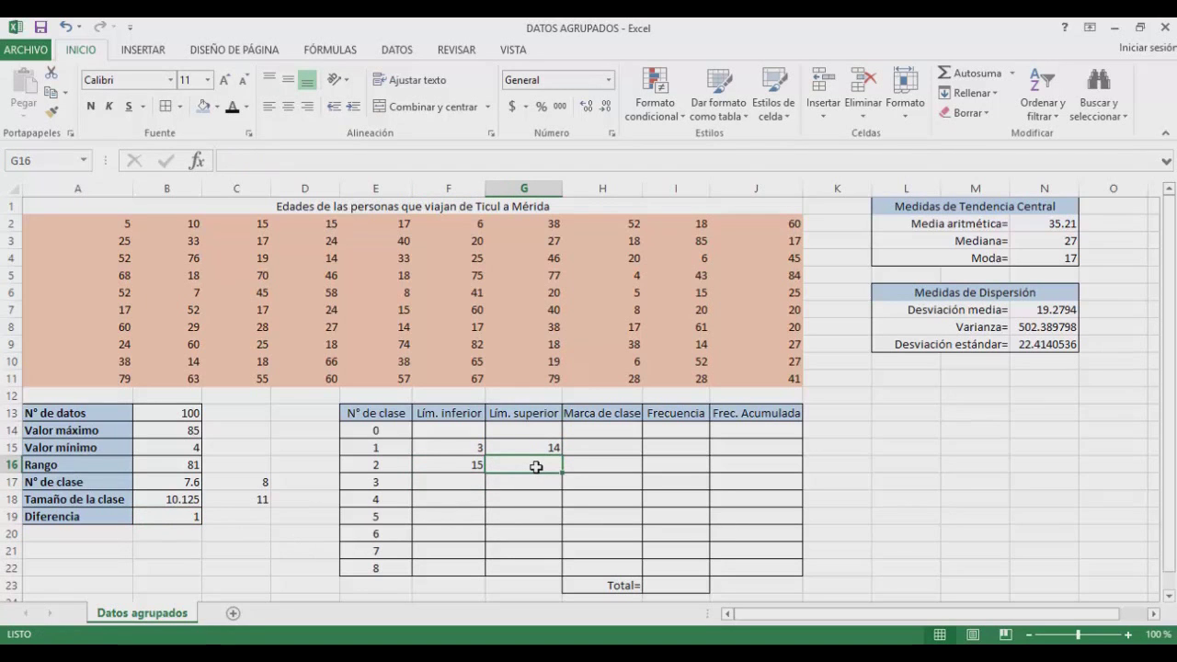
text(=)
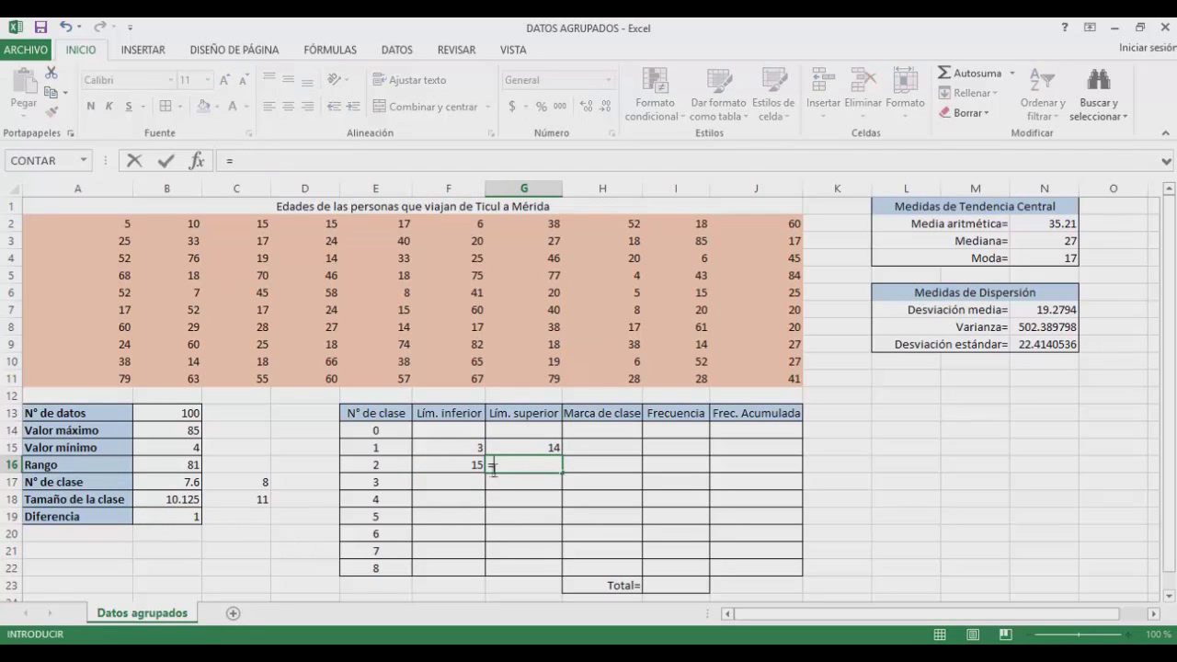
click(461, 468)
text(+)
click(264, 498)
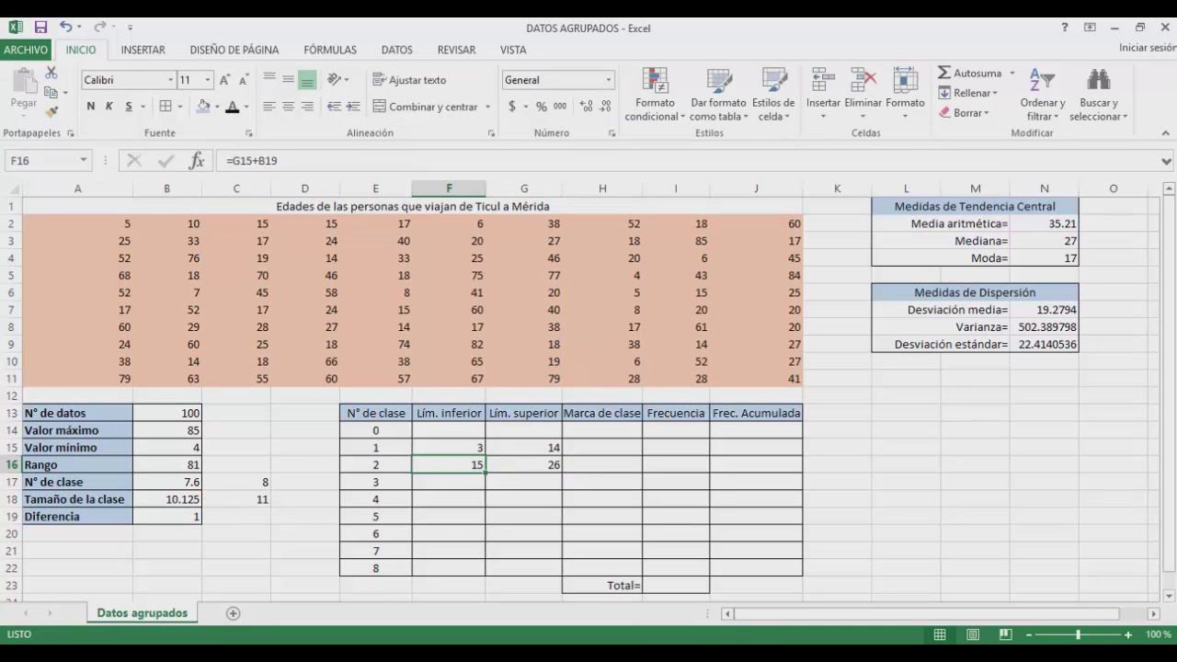
- Make the B19 reference in F16's formula absolute, giving =G15+$B$19
double_click(472, 468)
key(F4)
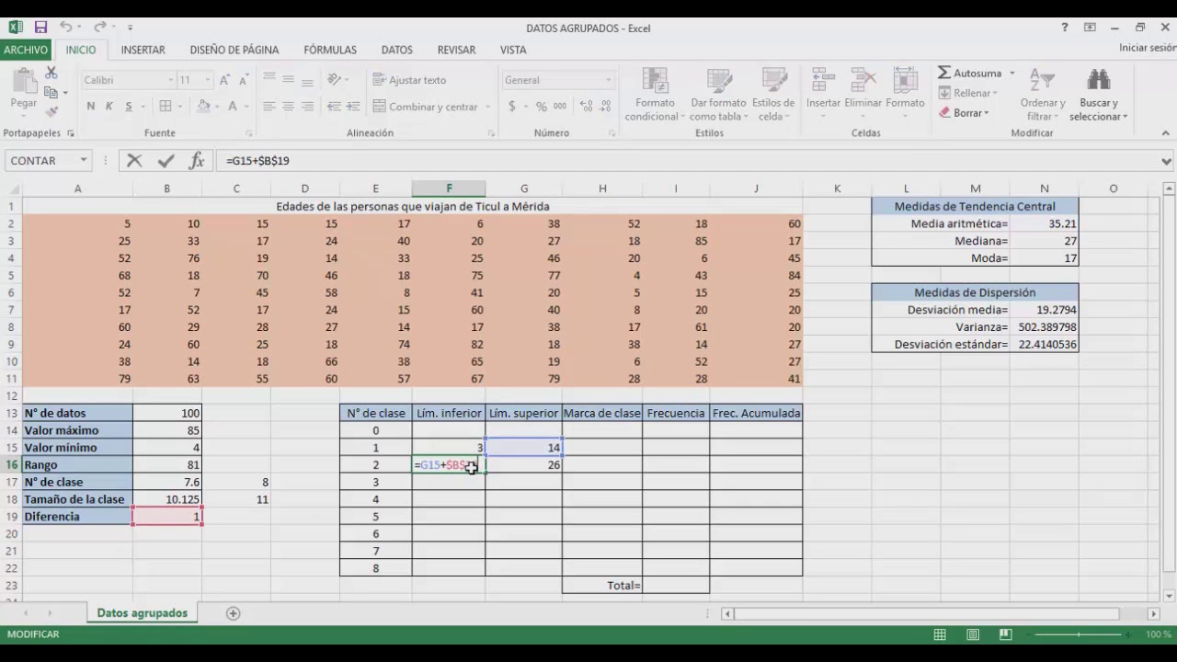
key(Return)
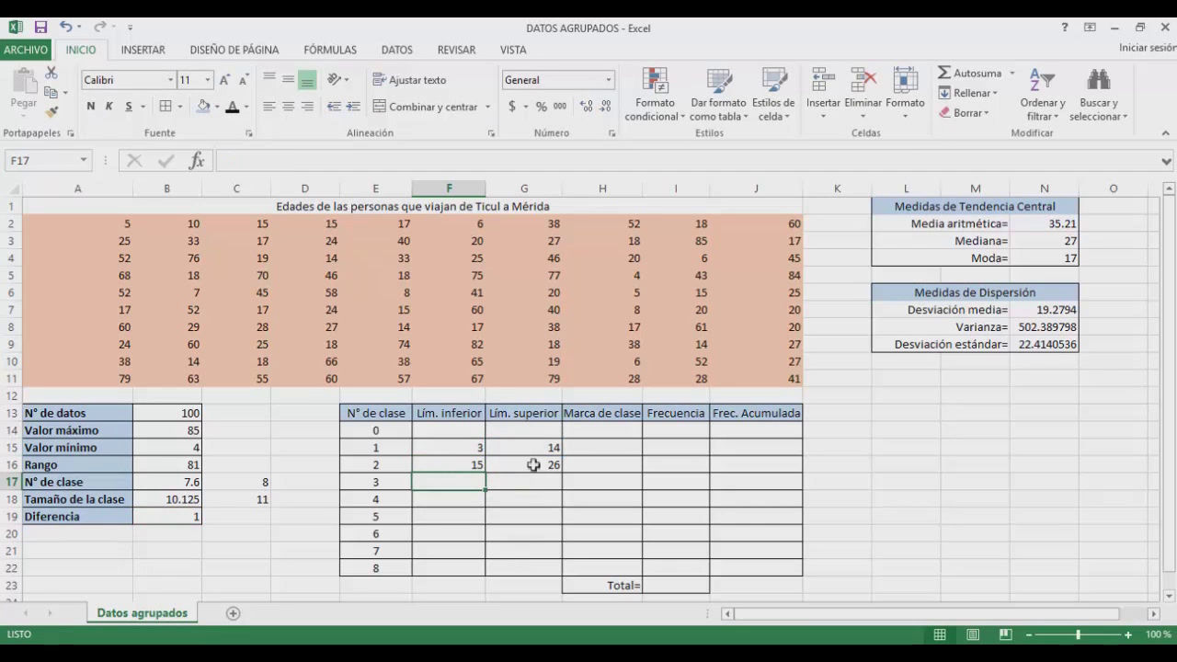
- Make the C18 reference in G16's formula absolute, giving =F16+$C$18, and fill F16:G16 down to row 22
click(538, 466)
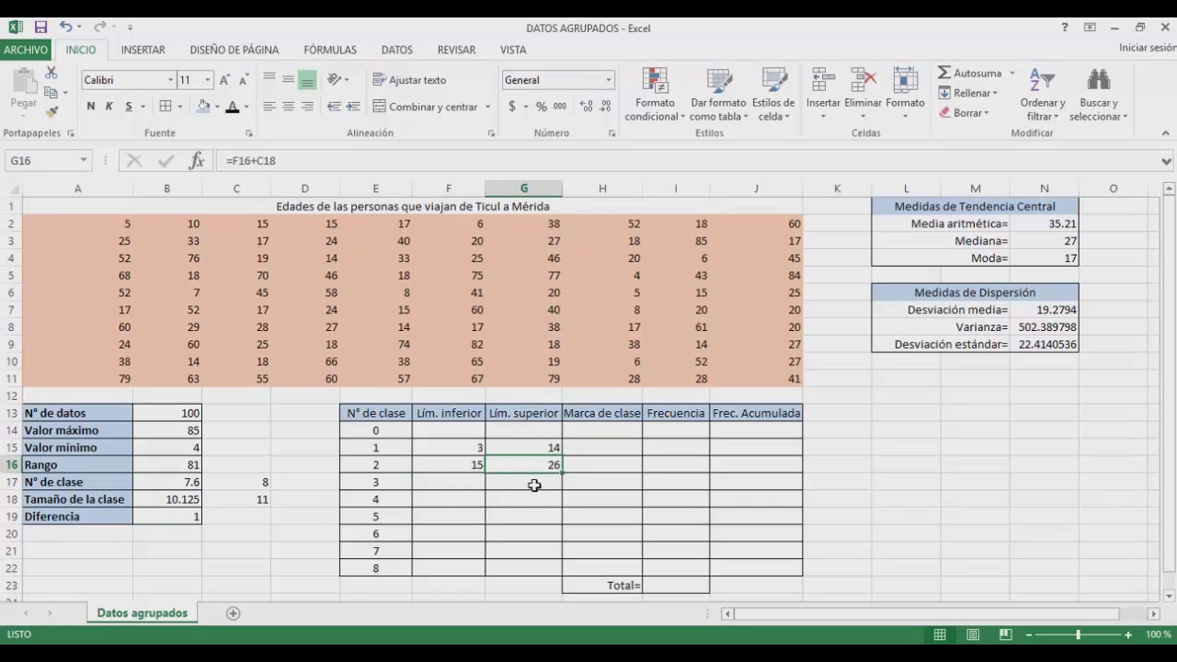
key(F2)
key(F4)
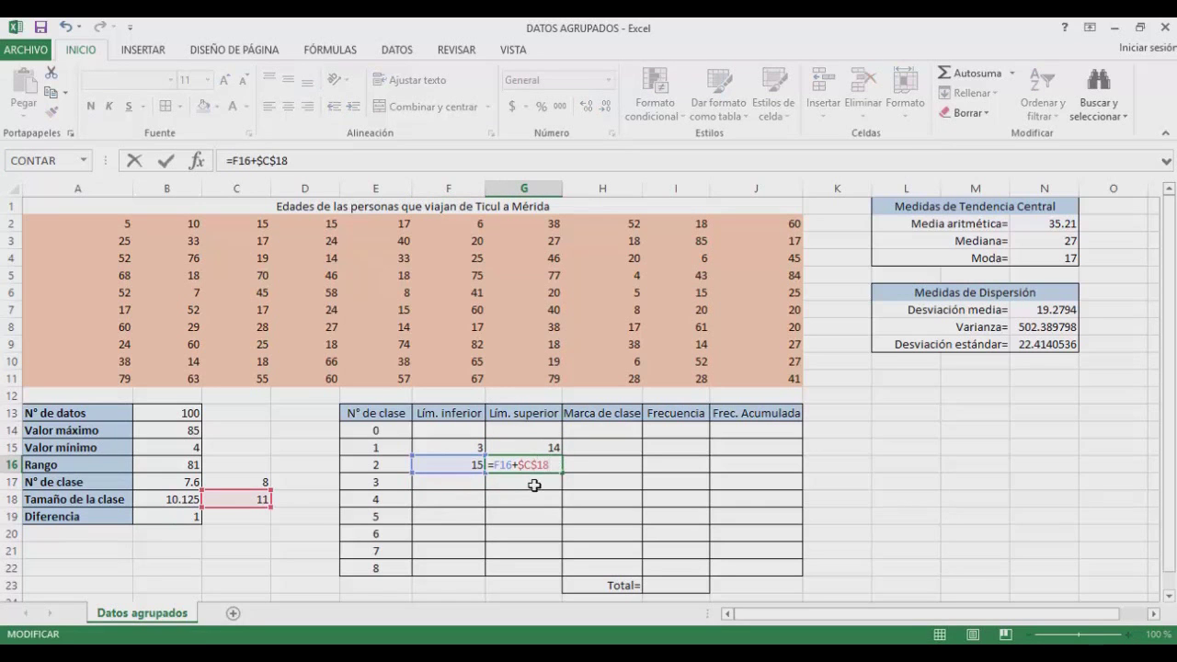
key(Return)
click(483, 466)
drag(483, 466, 556, 575)
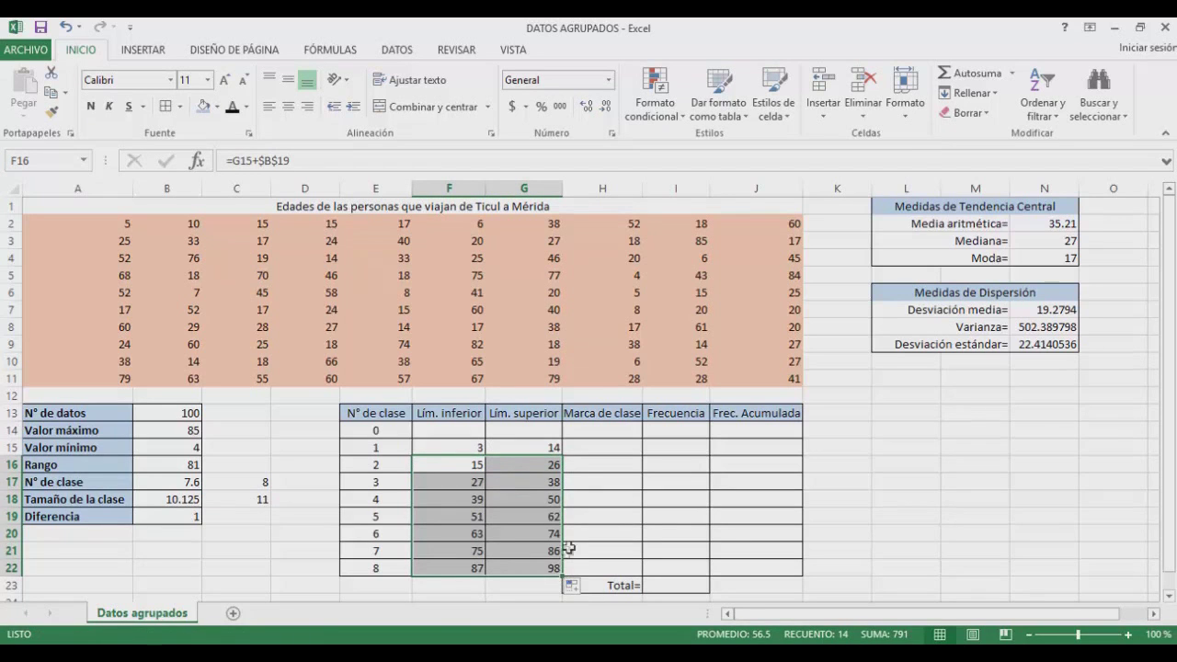
- Calculate the class mark in H15 as =(F15+G15)/2 and fill the formula down to H22
click(608, 447)
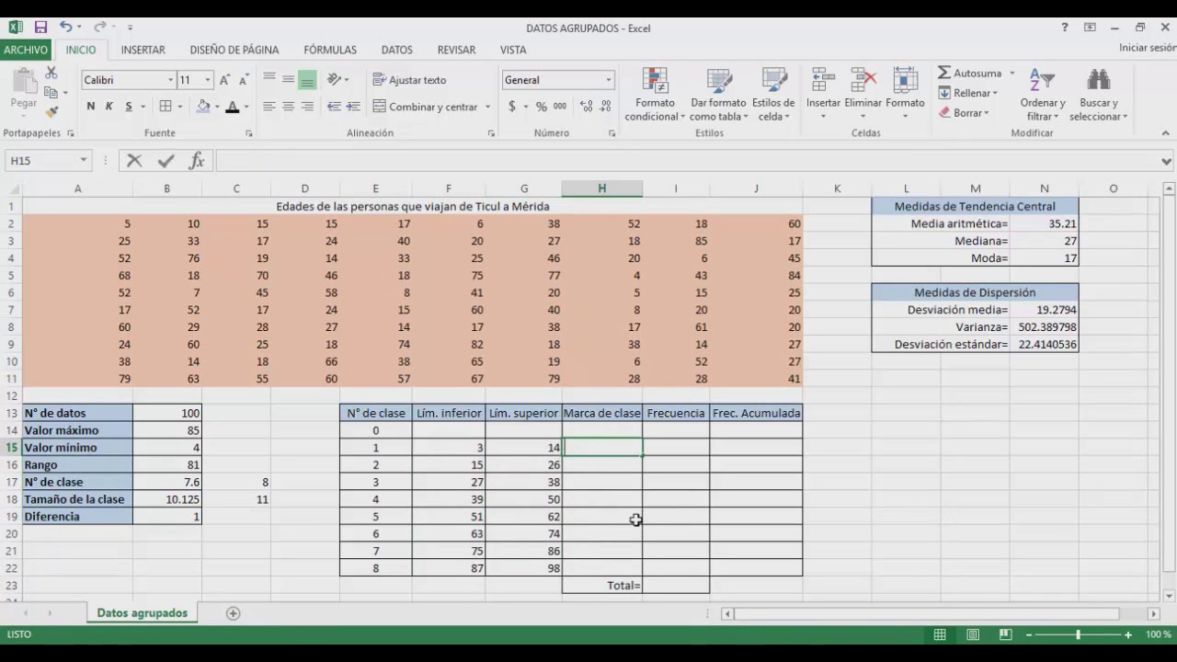
text(=)
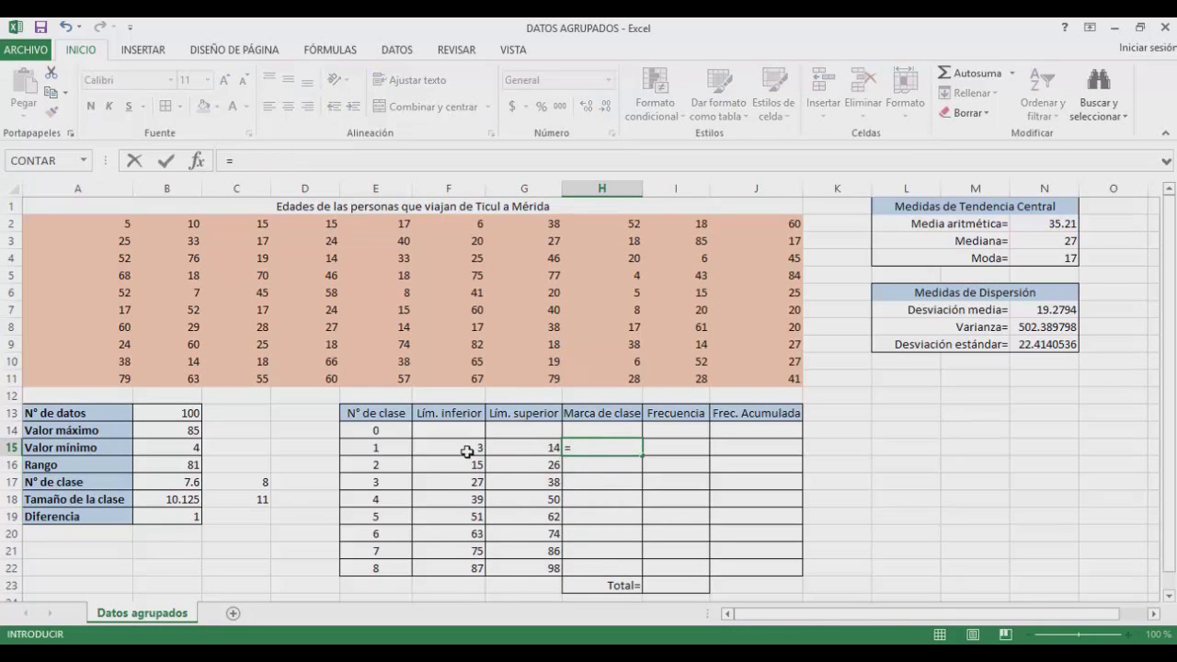
text(()
click(457, 450)
text(+)
click(530, 450)
text()/)
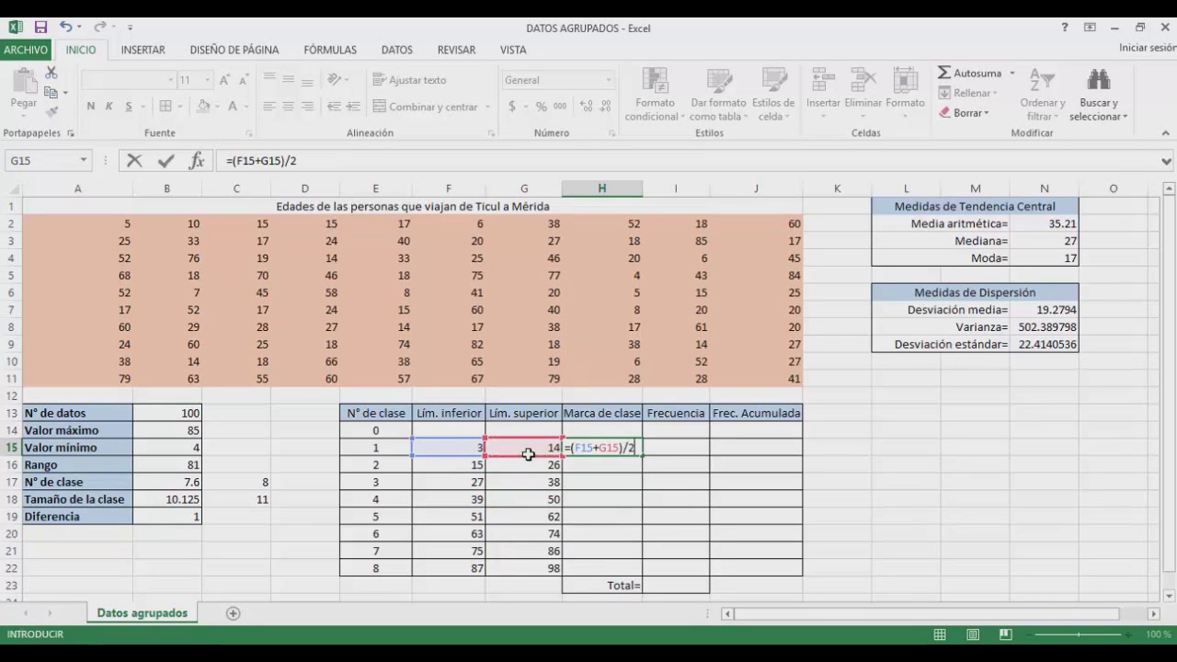
text(2)
key(Return)
click(627, 449)
drag(642, 454, 643, 572)
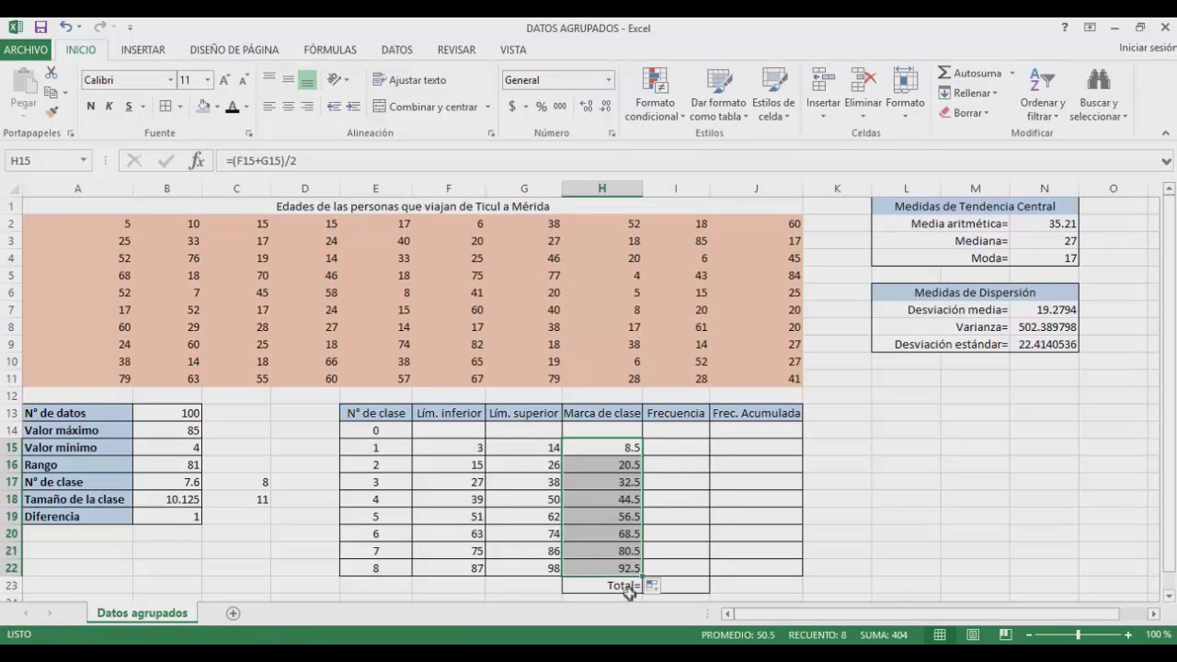
- Calculate the frequency in I15 with FRECUENCIA, using data A2:J11 and groups G15:G22, and fill it down to I22
scroll(696, 441, down, 1)
click(695, 433)
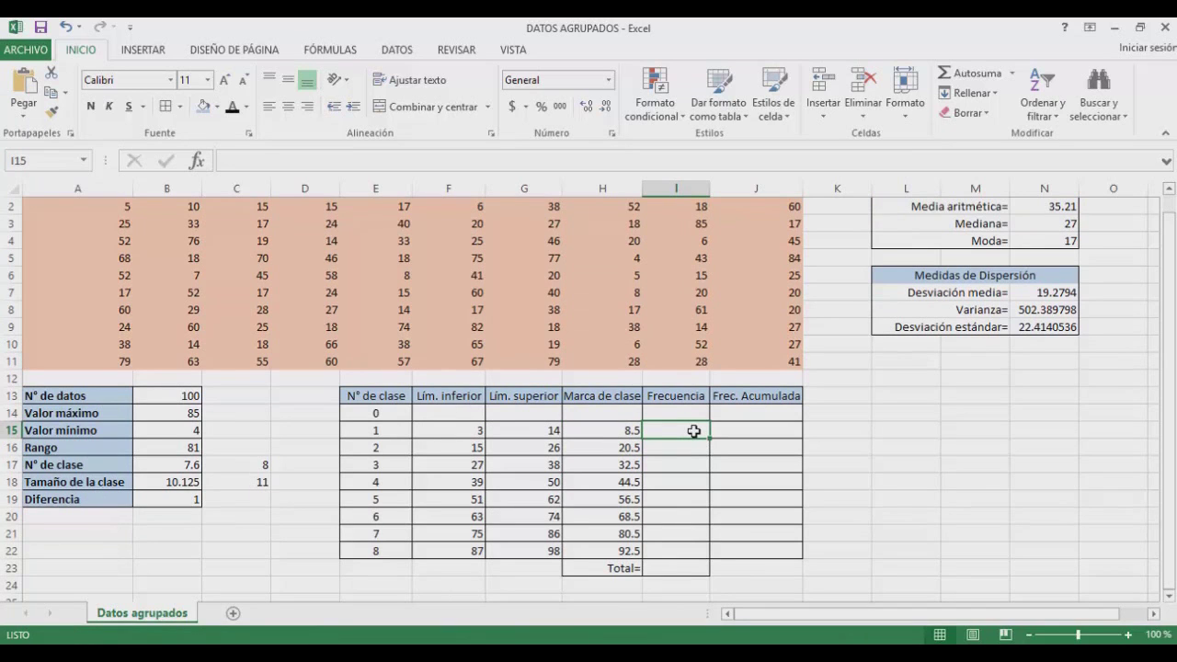
text(=)
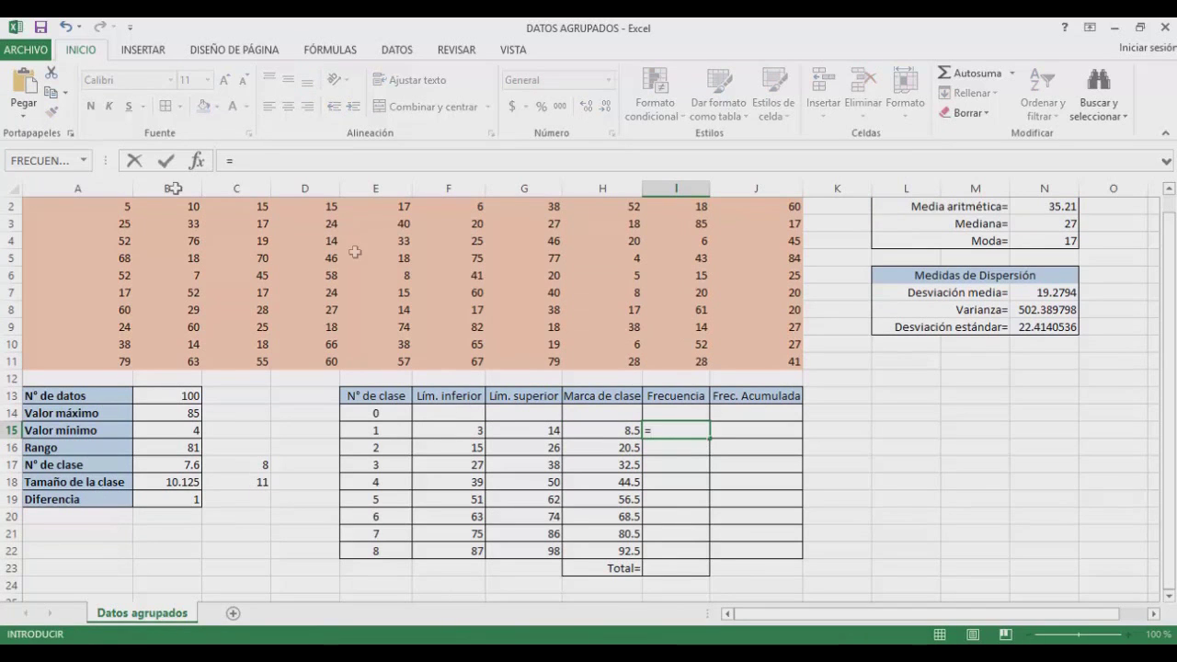
click(81, 162)
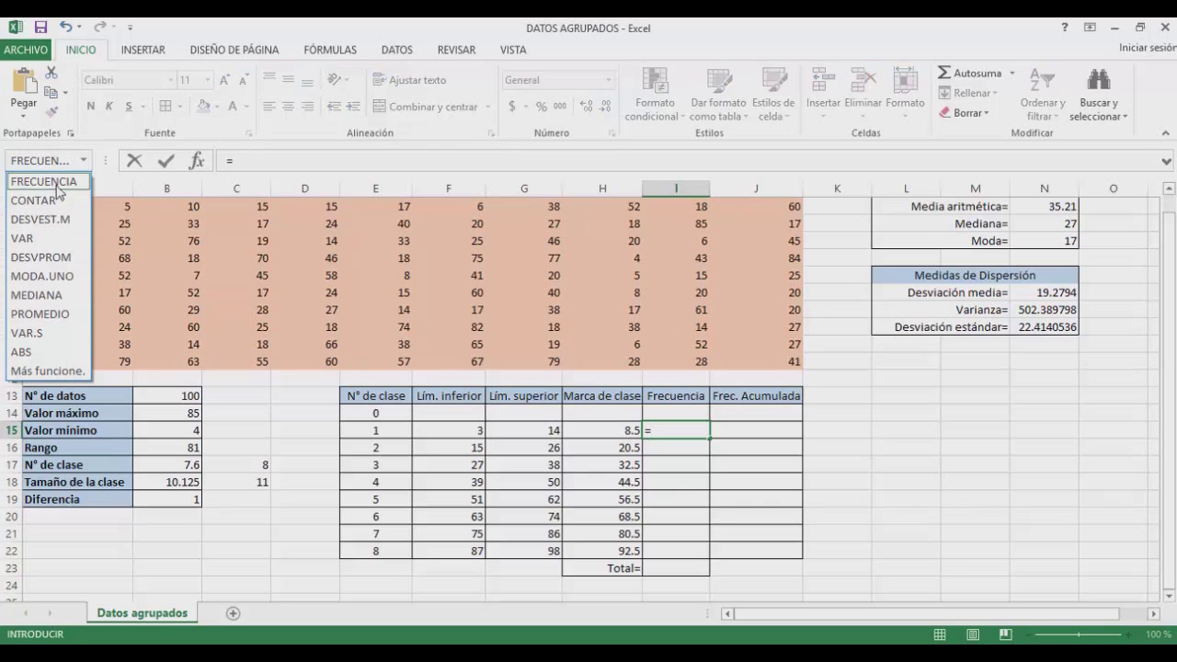
click(48, 180)
click(948, 175)
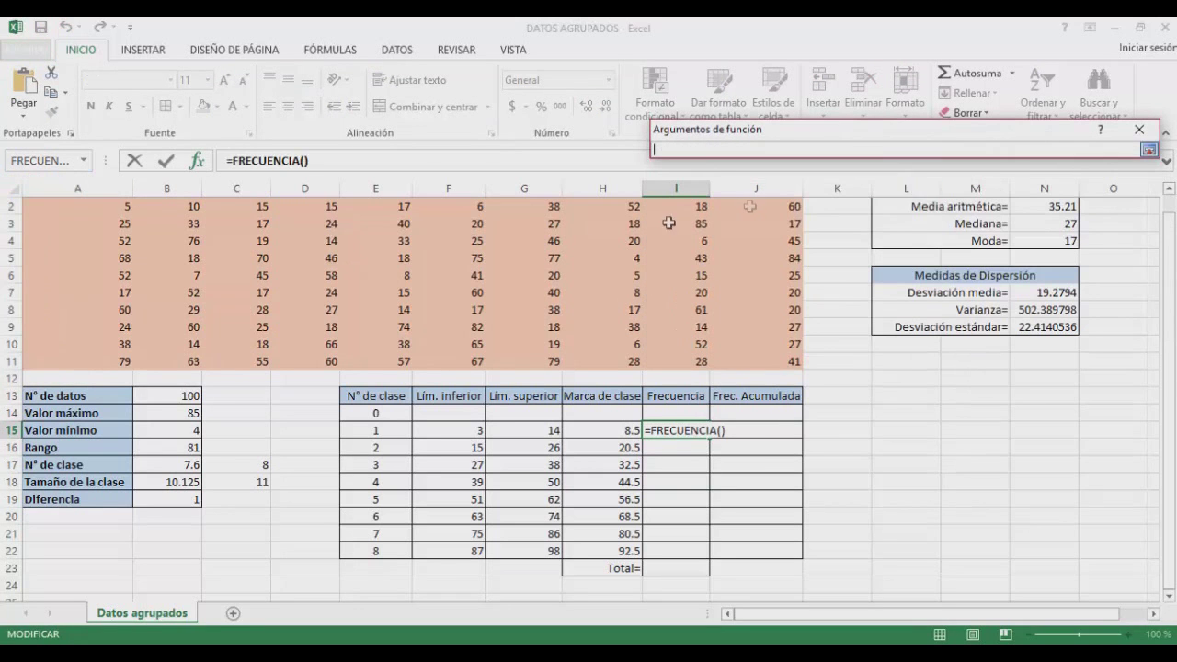
drag(111, 210, 740, 360)
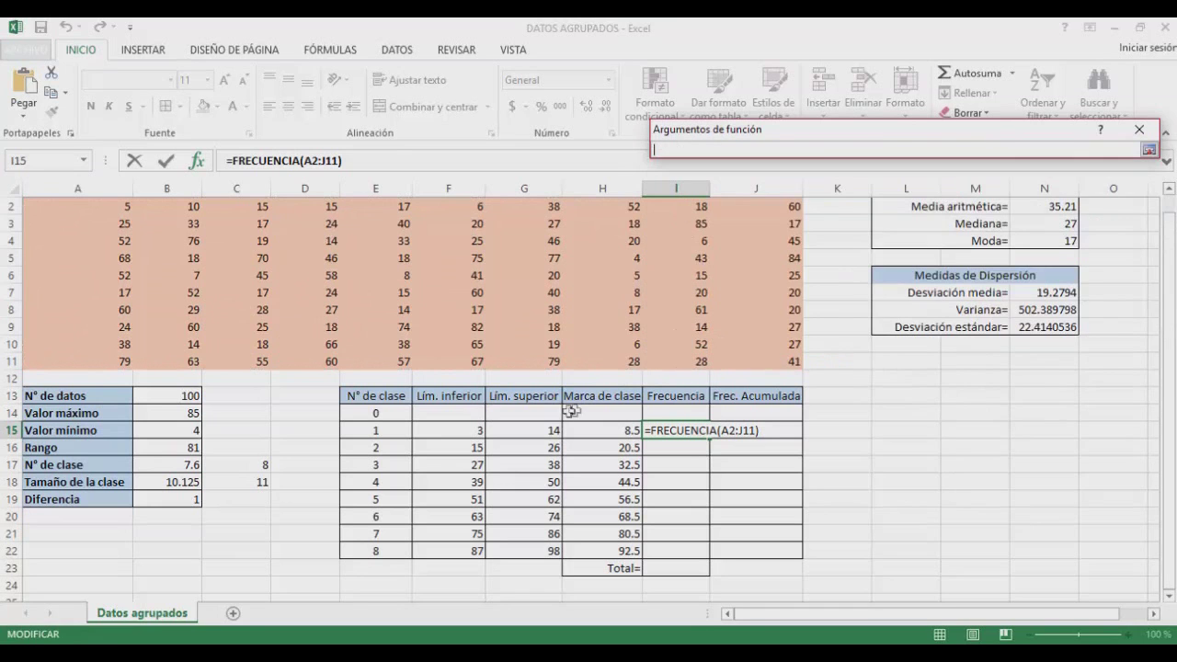
drag(539, 429, 540, 548)
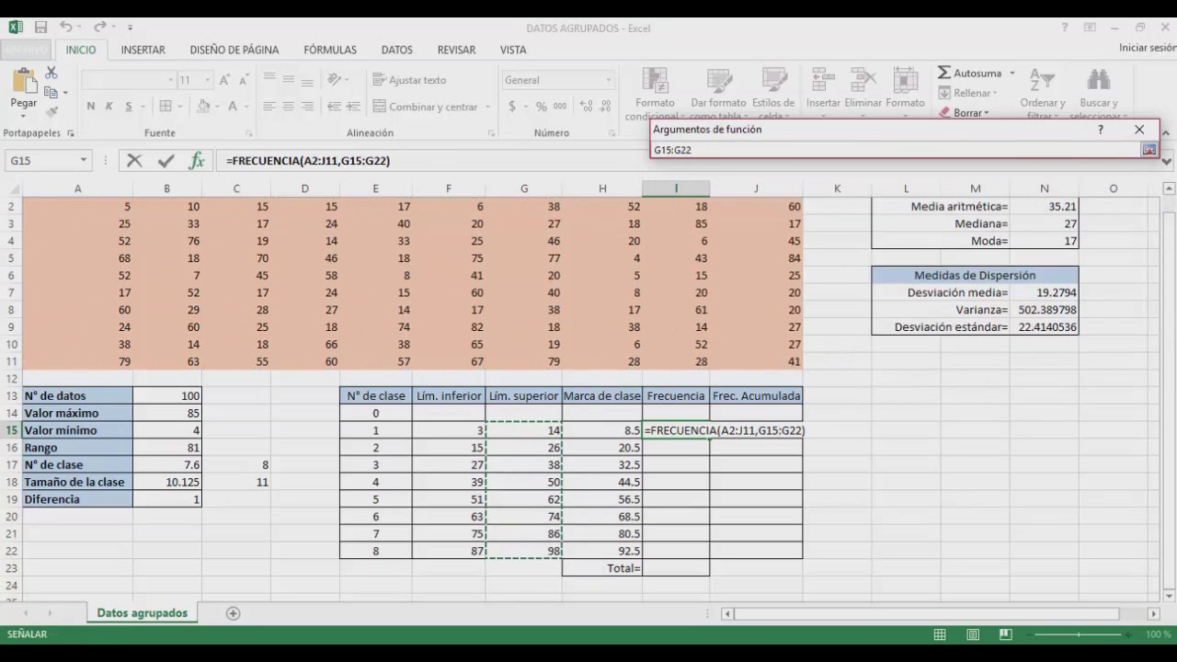
click(1149, 149)
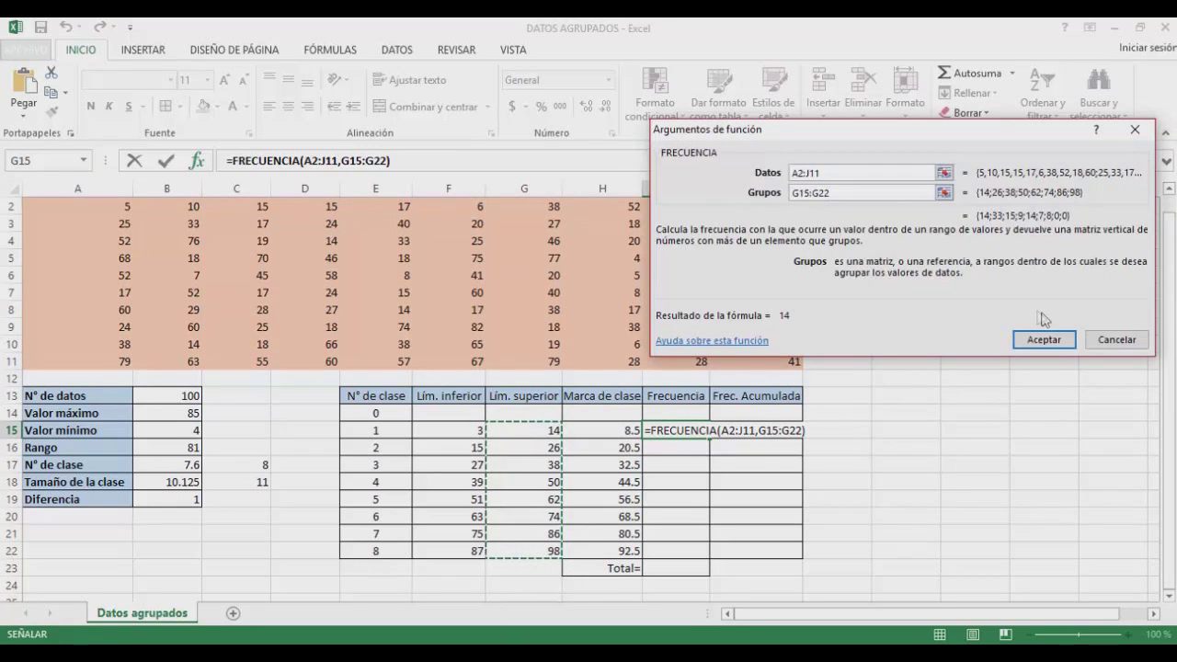
click(1044, 339)
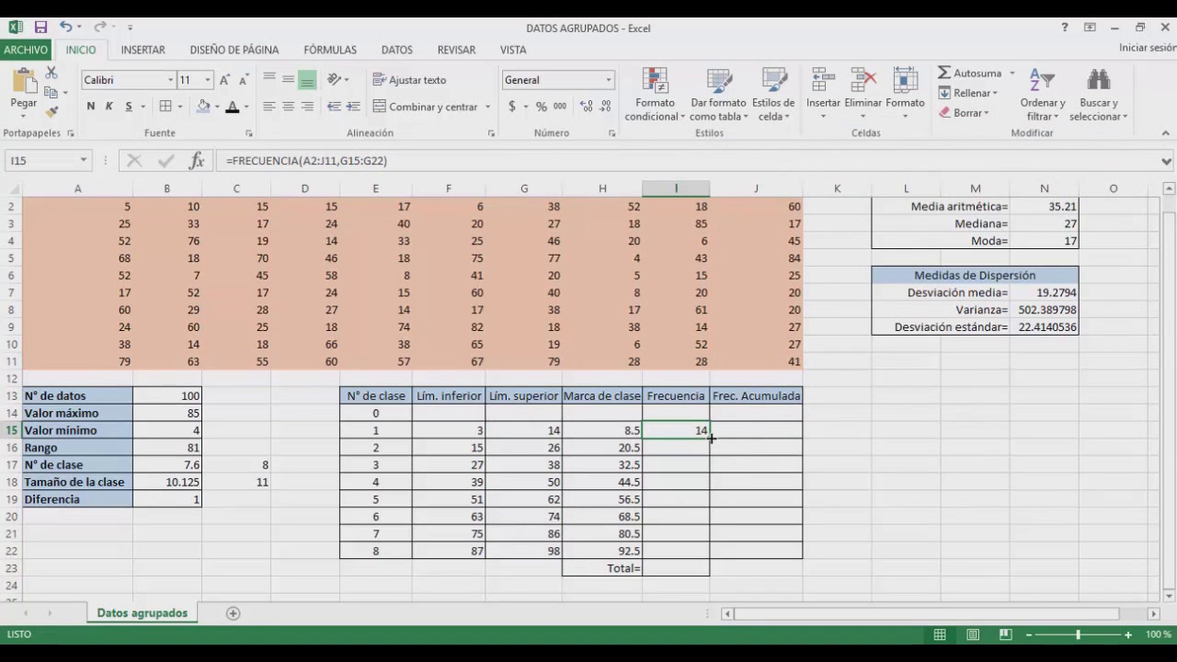
drag(710, 439, 707, 554)
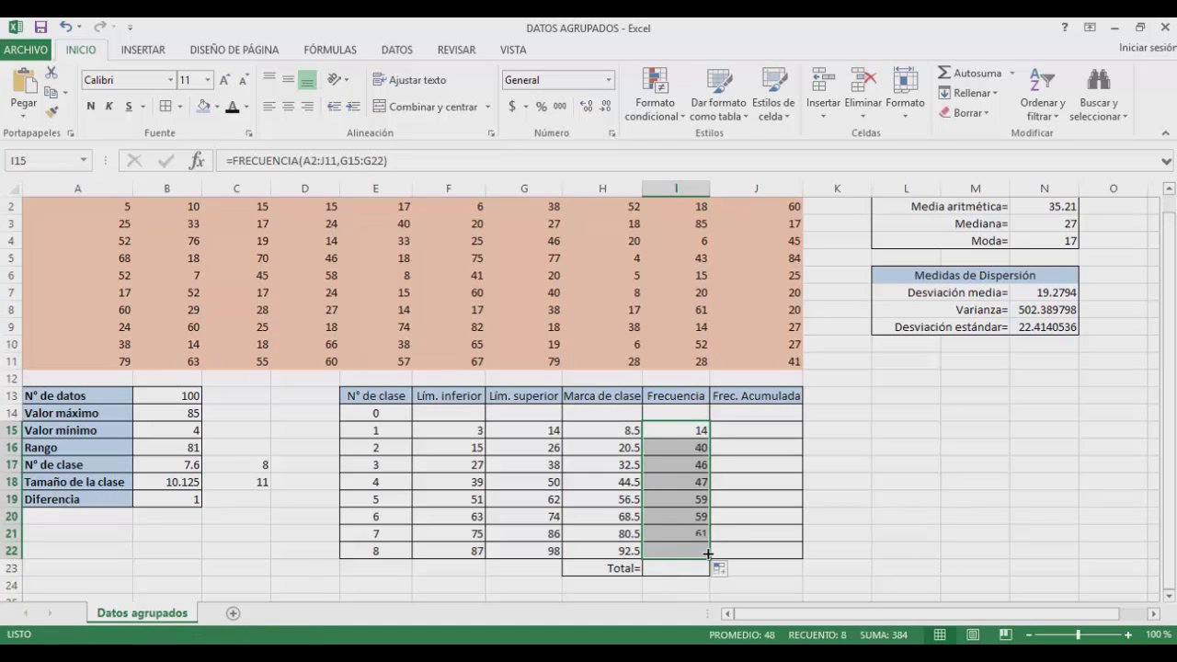
- Total the frequencies in I23 with =SUMA(I15:I22)
click(674, 570)
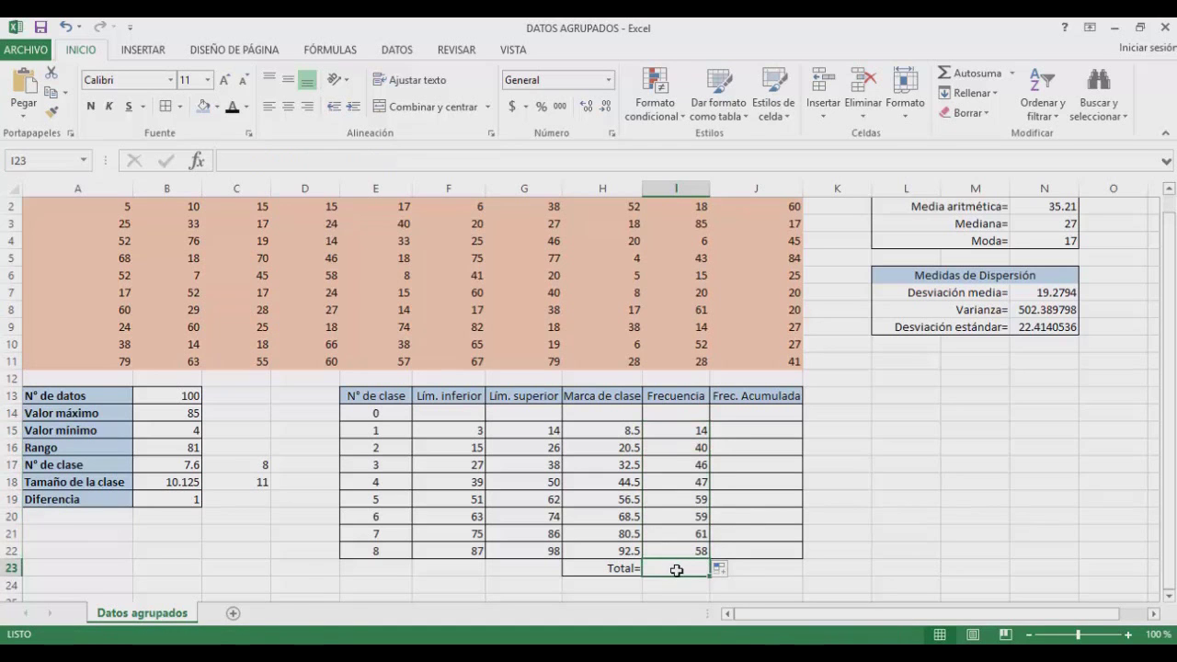
text(=)
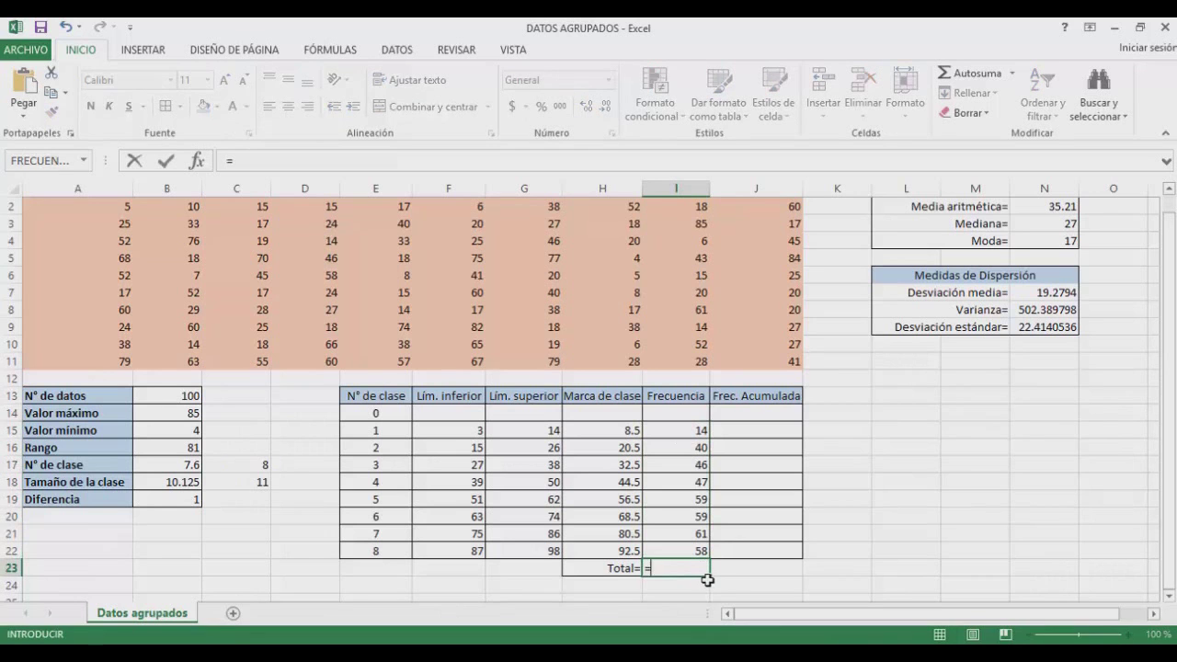
text(su)
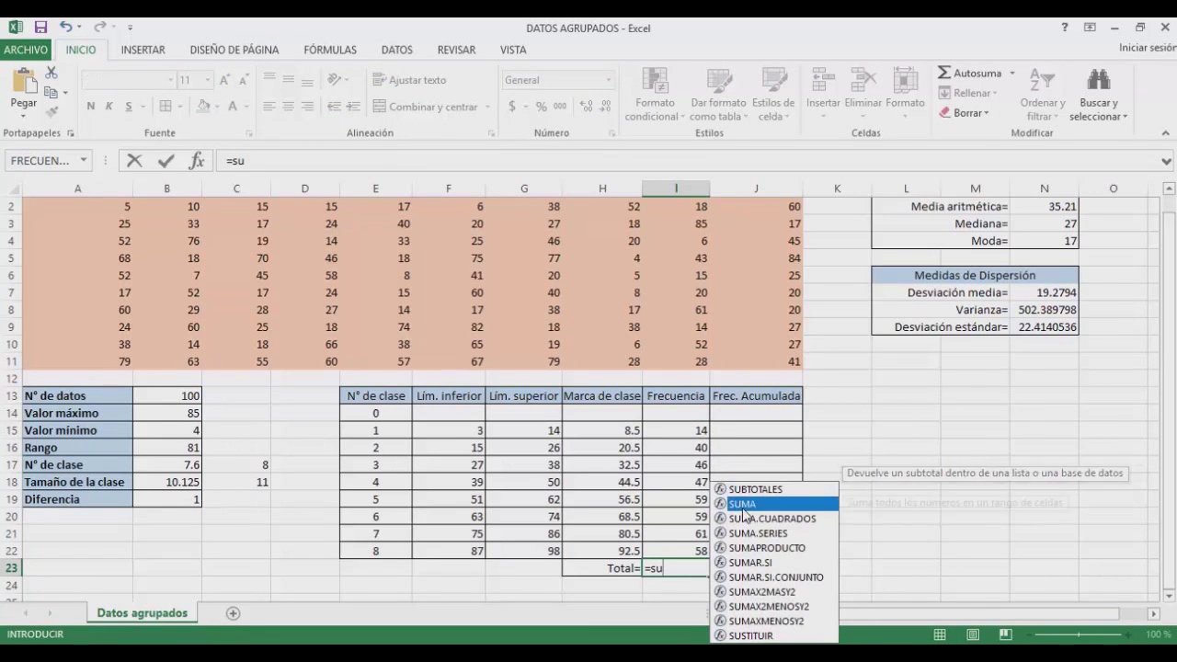
double_click(745, 509)
drag(676, 431, 675, 551)
key(Return)
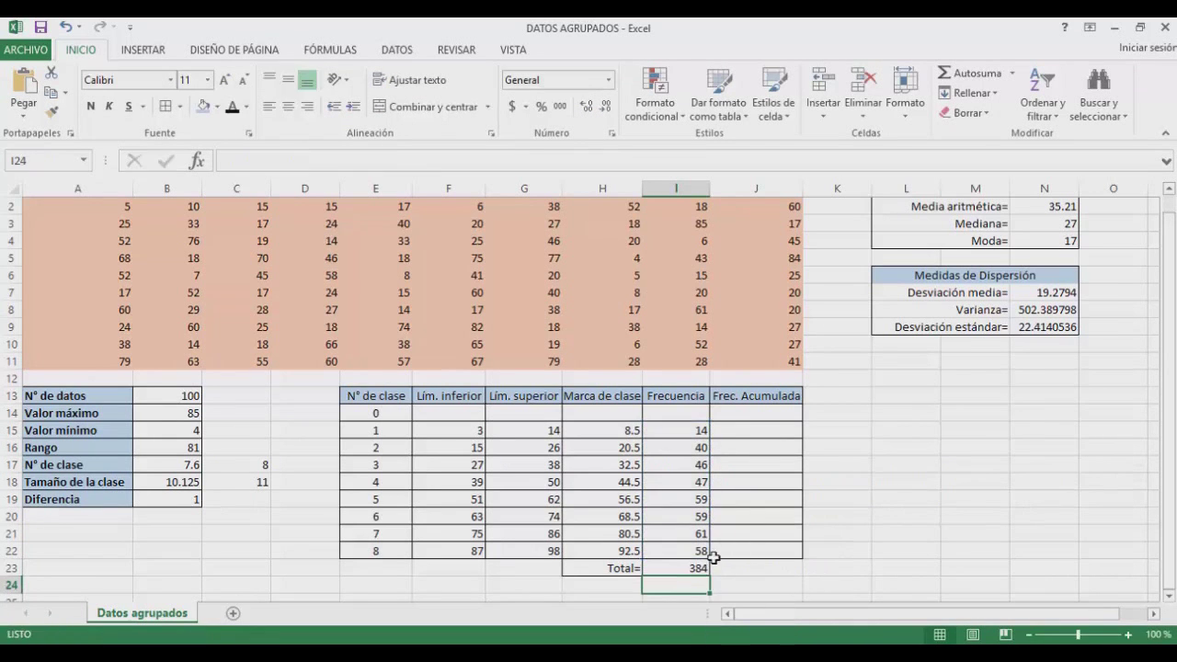
click(666, 568)
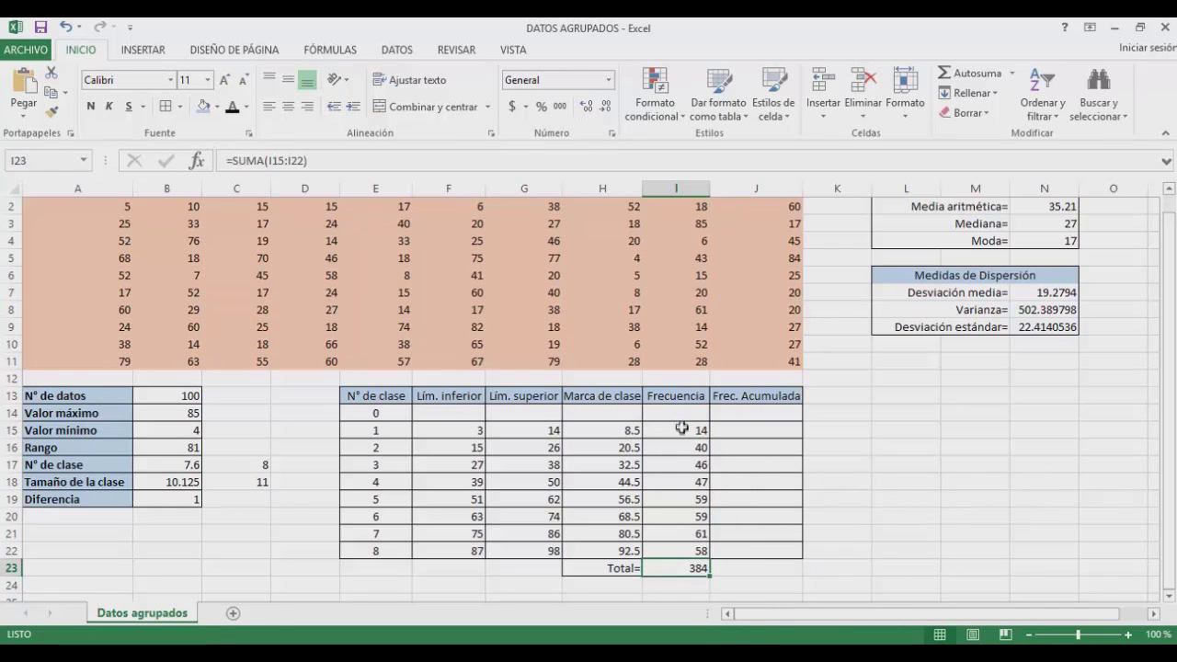
- Re-enter the FRECUENCIA formula as one array formula across I15:I22 and compare the I23 total with the data count in B13
drag(682, 430, 691, 550)
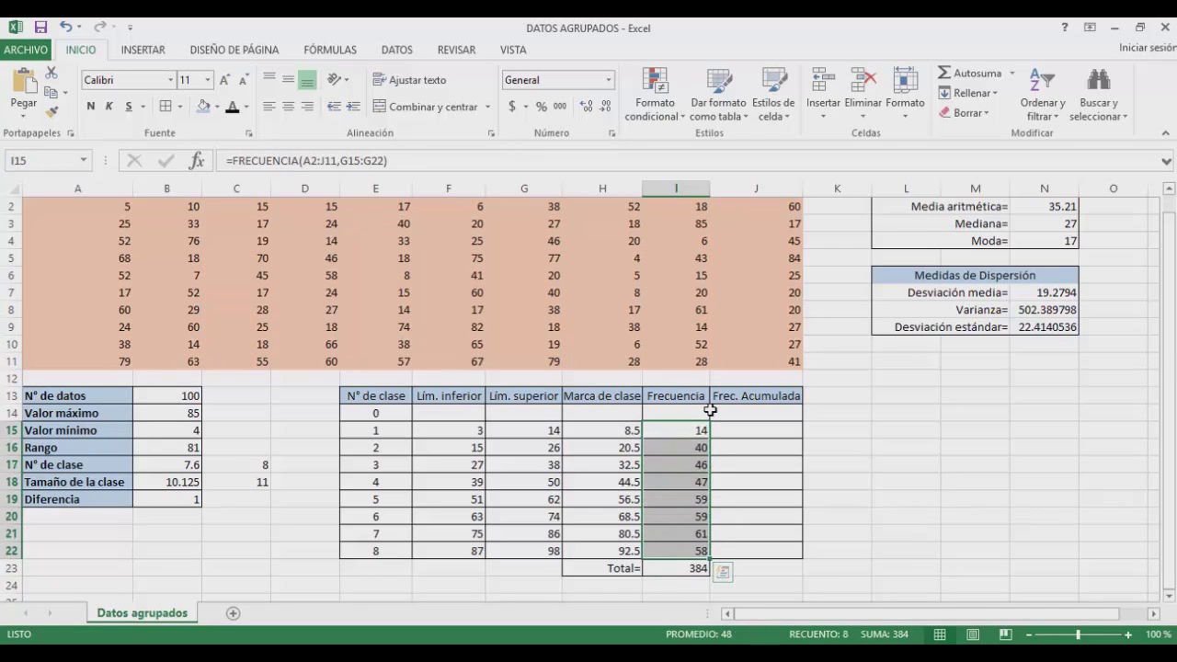
key(F2)
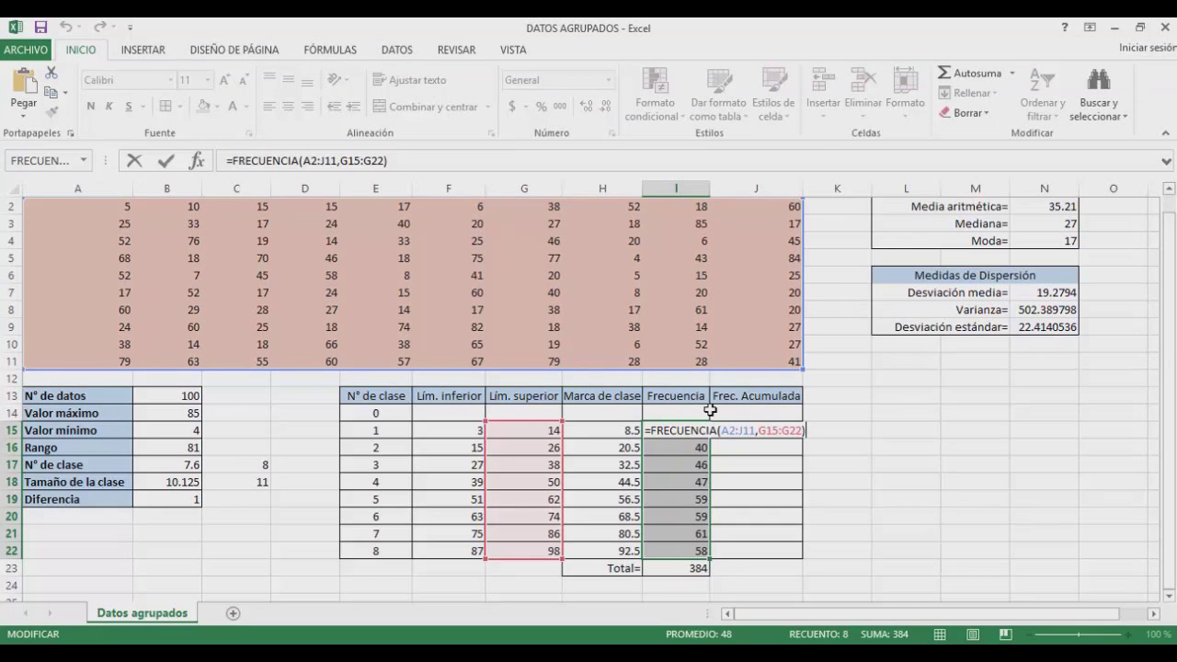
key(ctrl+shift+Return)
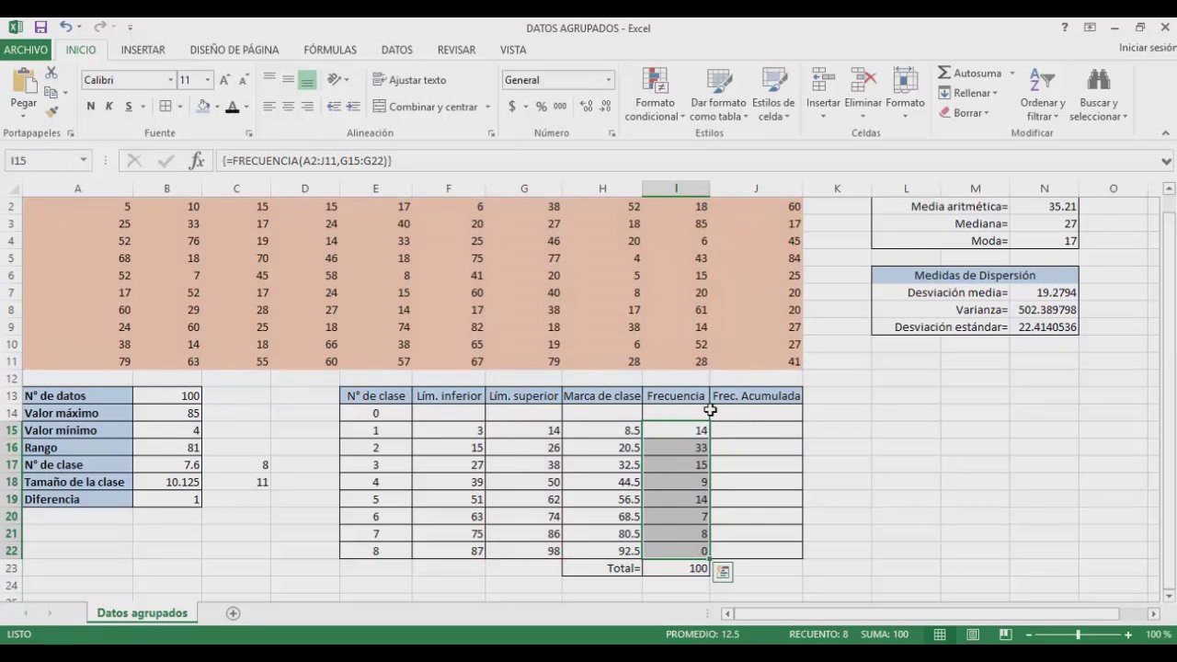
click(668, 569)
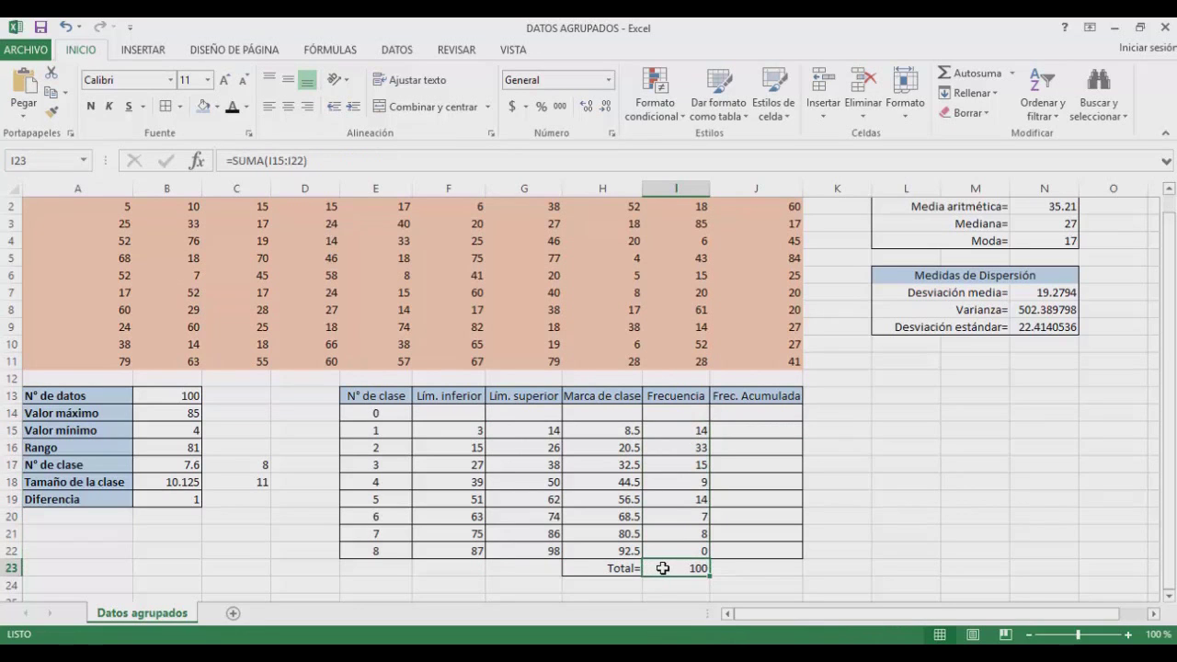
click(159, 397)
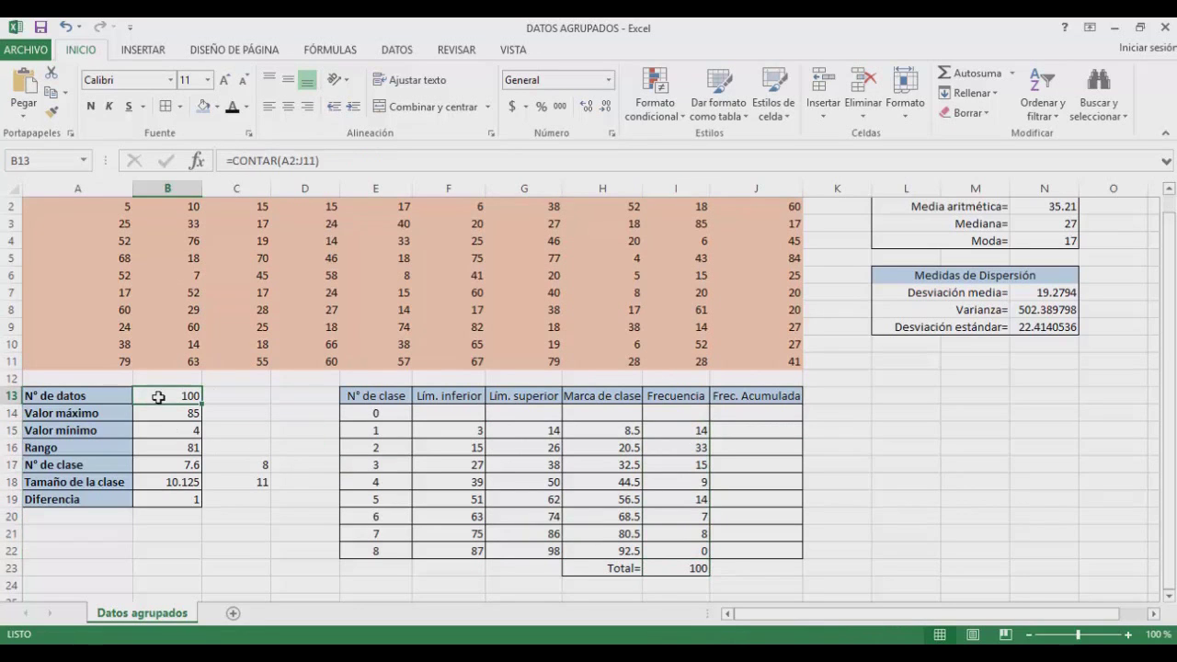
click(665, 568)
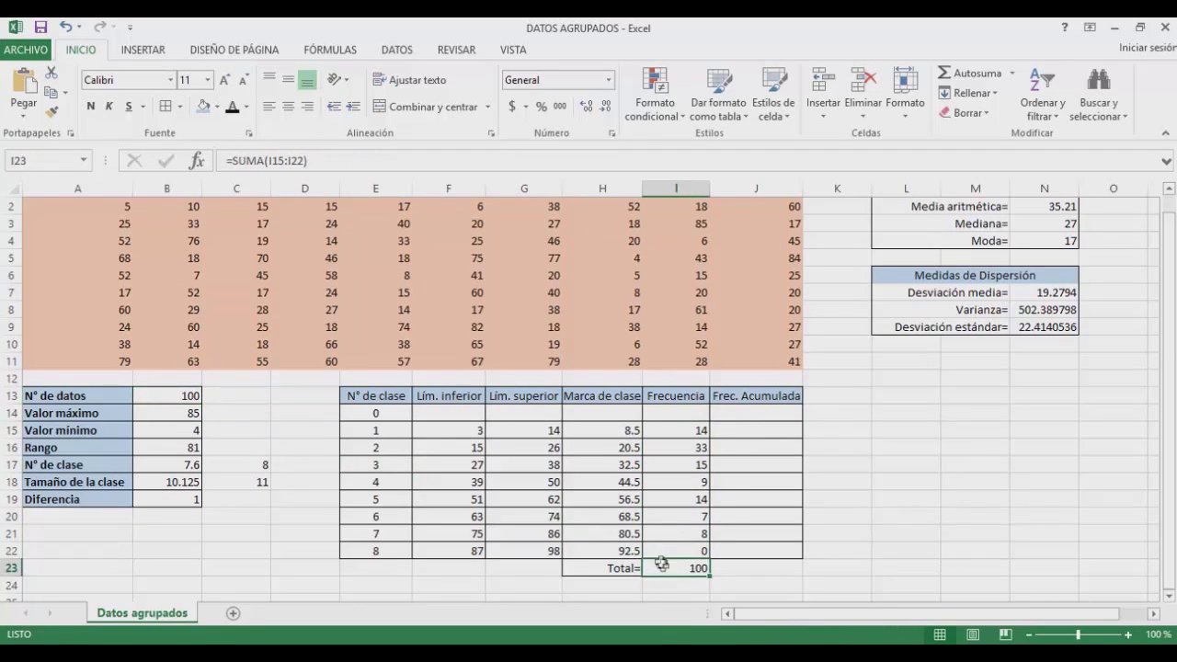
- Set the first cumulative frequency in J15 equal to the class 1 frequency with =I15
click(729, 430)
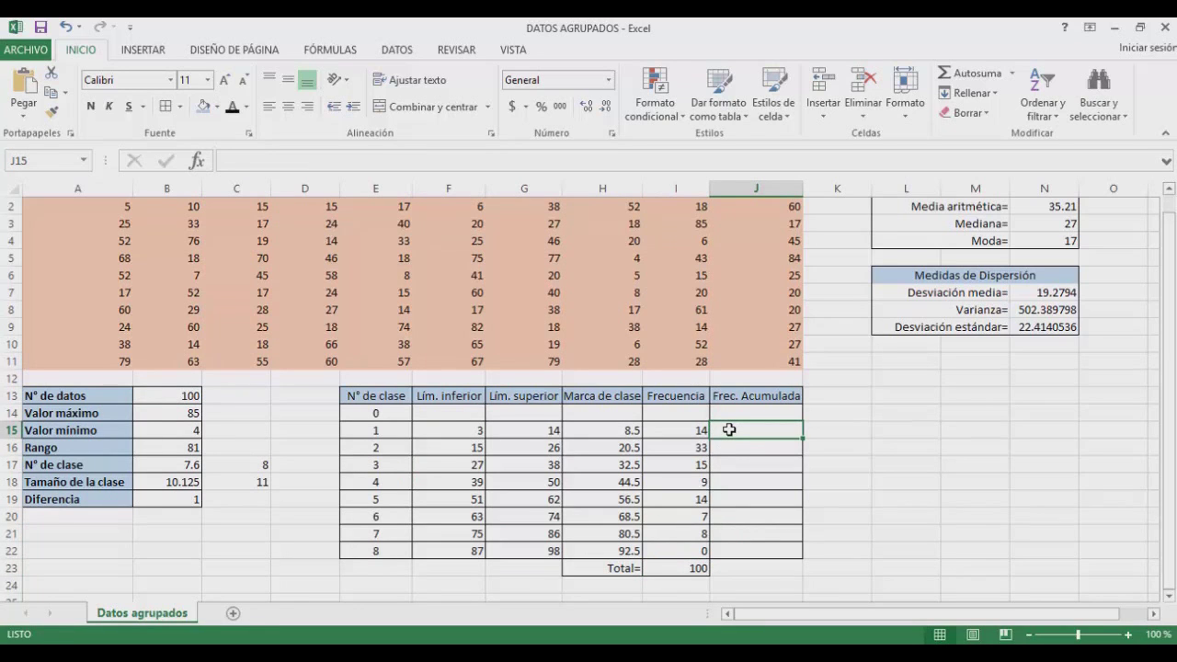
text(=)
click(700, 429)
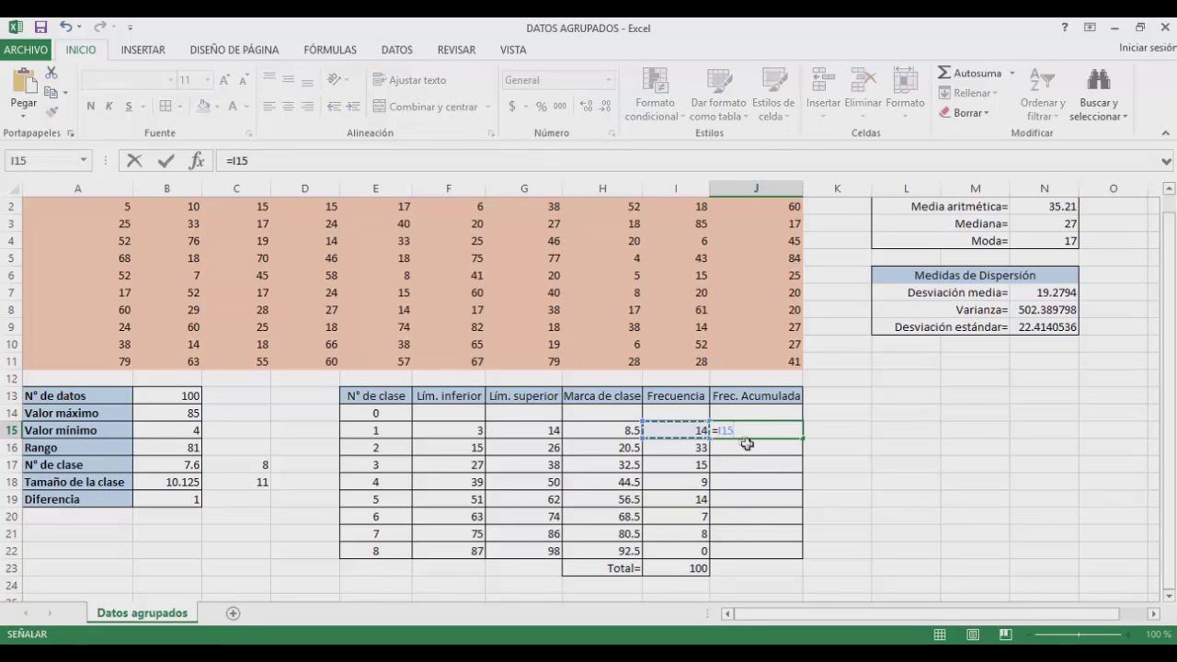
key(Return)
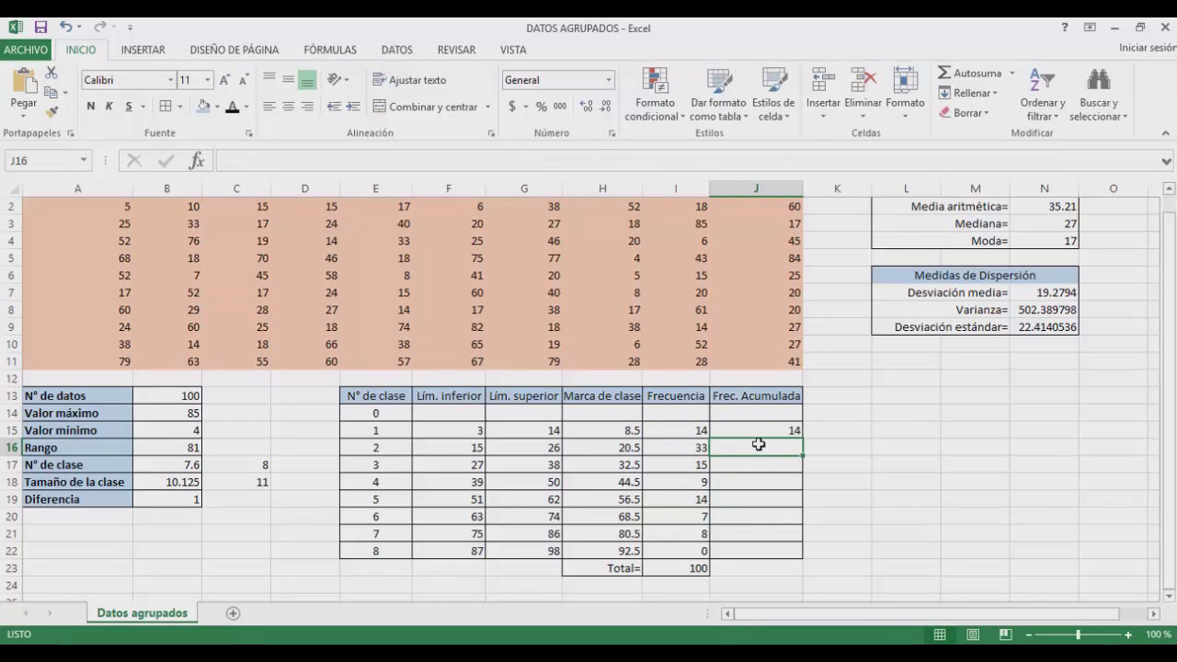
- Calculate the class 2 cumulative frequency in J16 as =J15+I16, fill it down to J22 and compare the last value with the I23 total
text(=)
click(794, 425)
text(+)
click(695, 448)
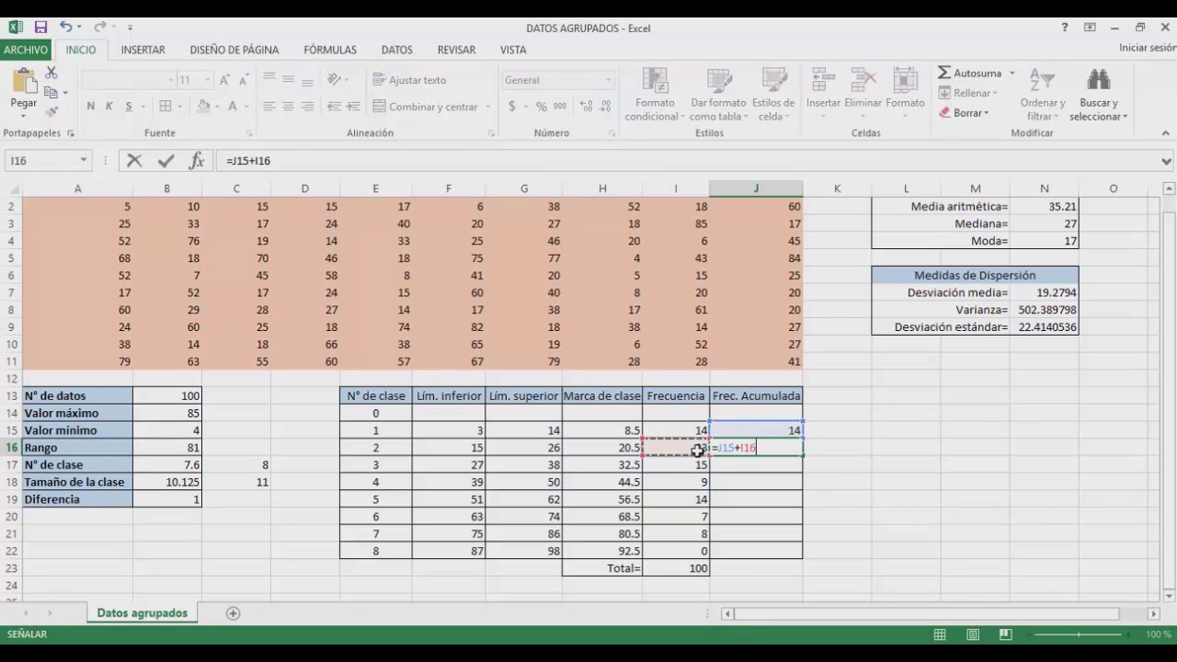
key(ctrl+Return)
drag(800, 455, 793, 556)
click(760, 550)
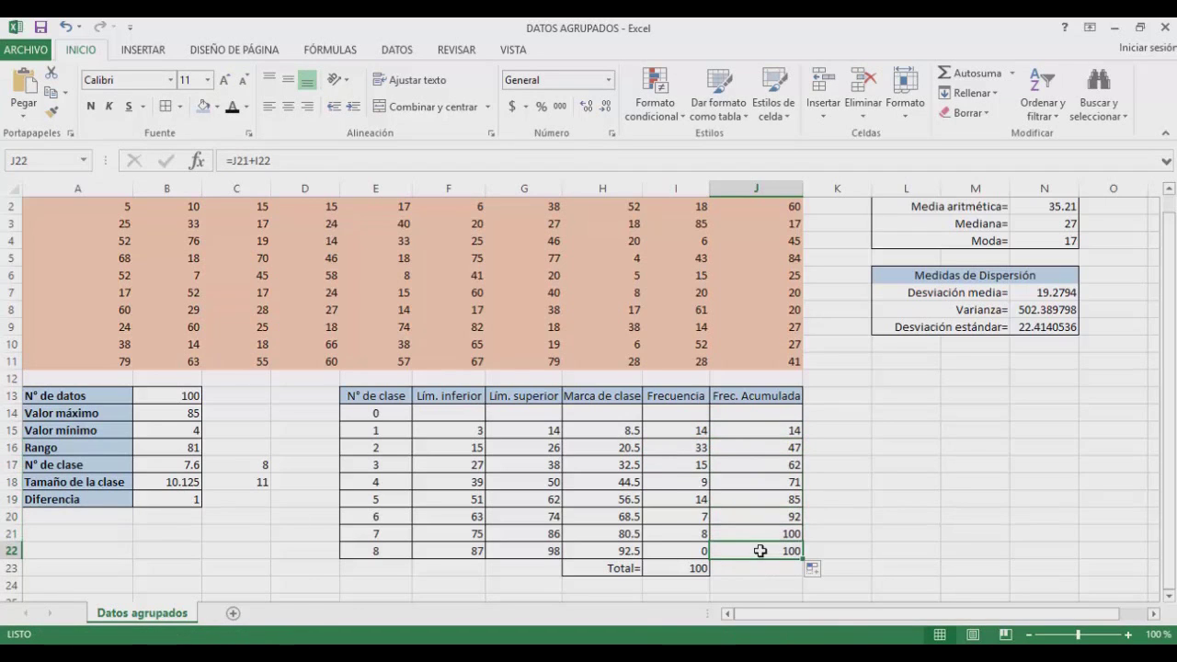
click(664, 574)
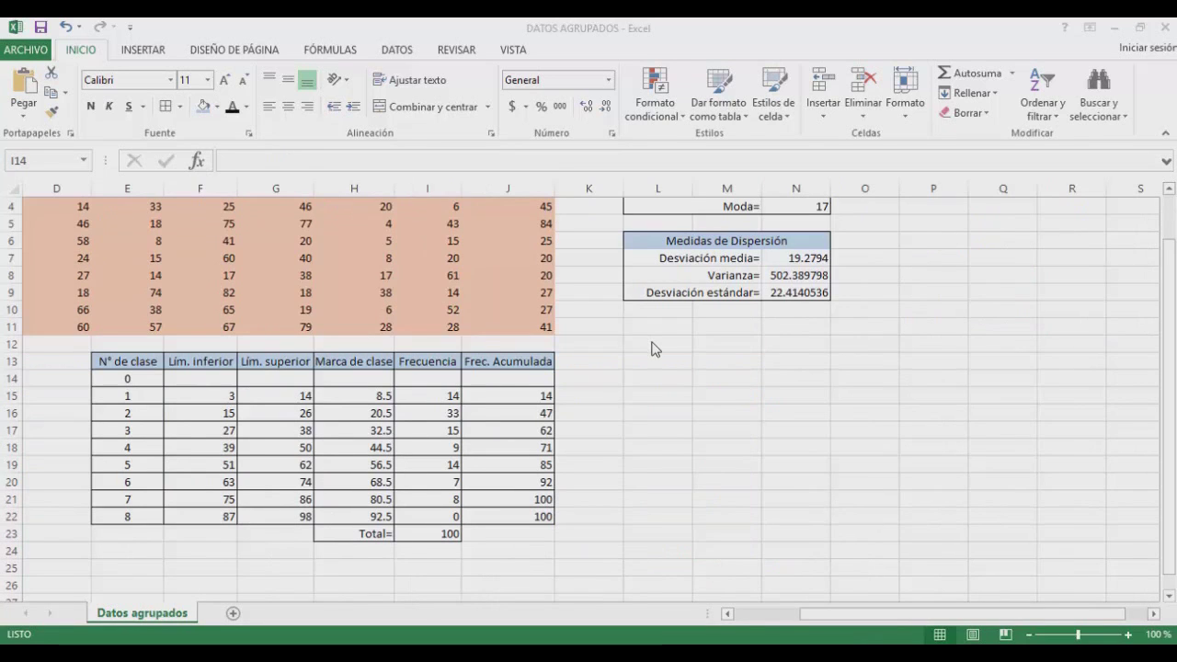
- Insert an empty clustered column chart and place it just below the Medidas de Dispersión table
click(657, 341)
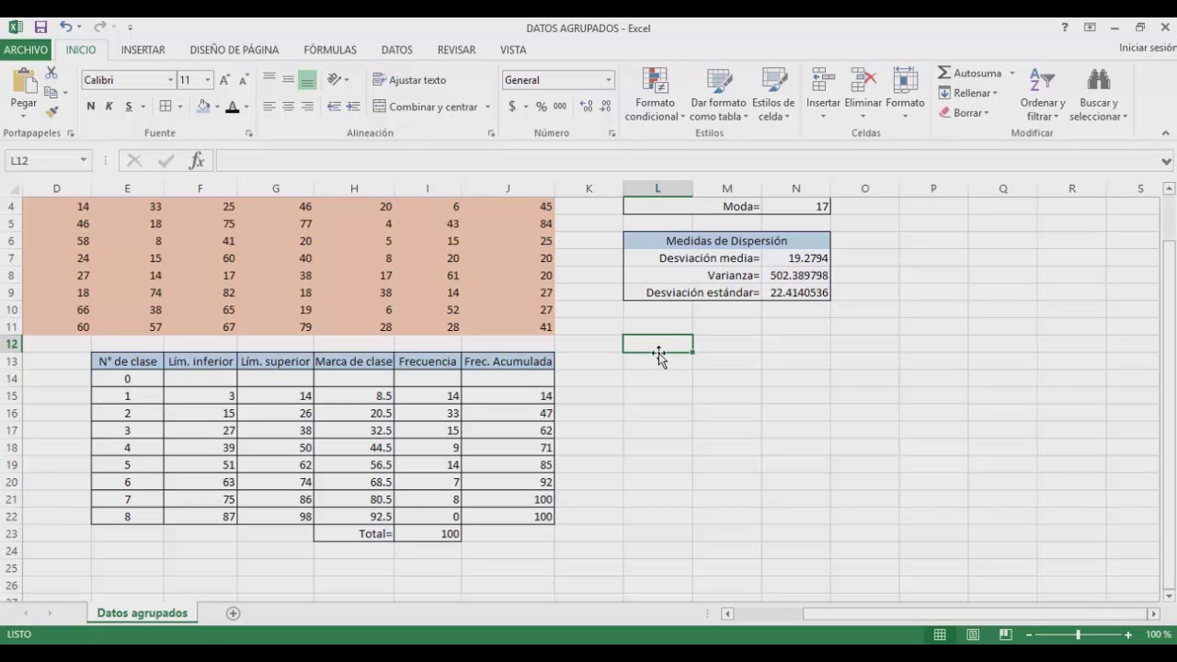
click(147, 51)
click(502, 76)
click(513, 121)
drag(626, 308, 801, 325)
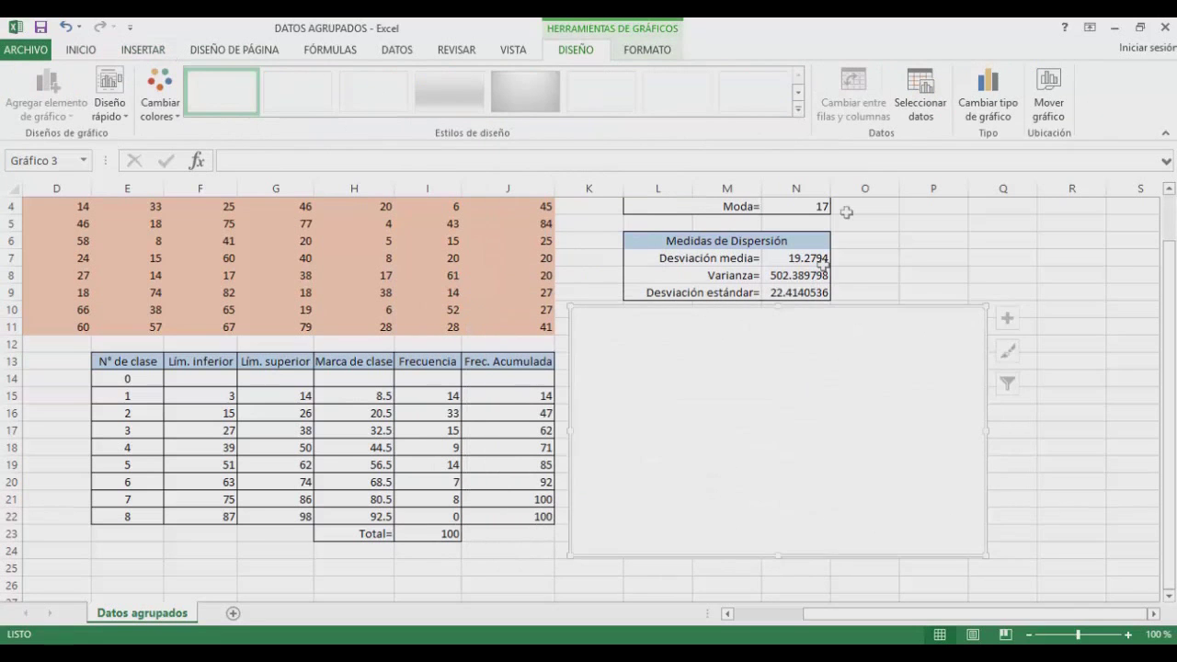
- Add a data series to the chart with the class frequencies I15:I21 as its values
click(921, 96)
click(694, 267)
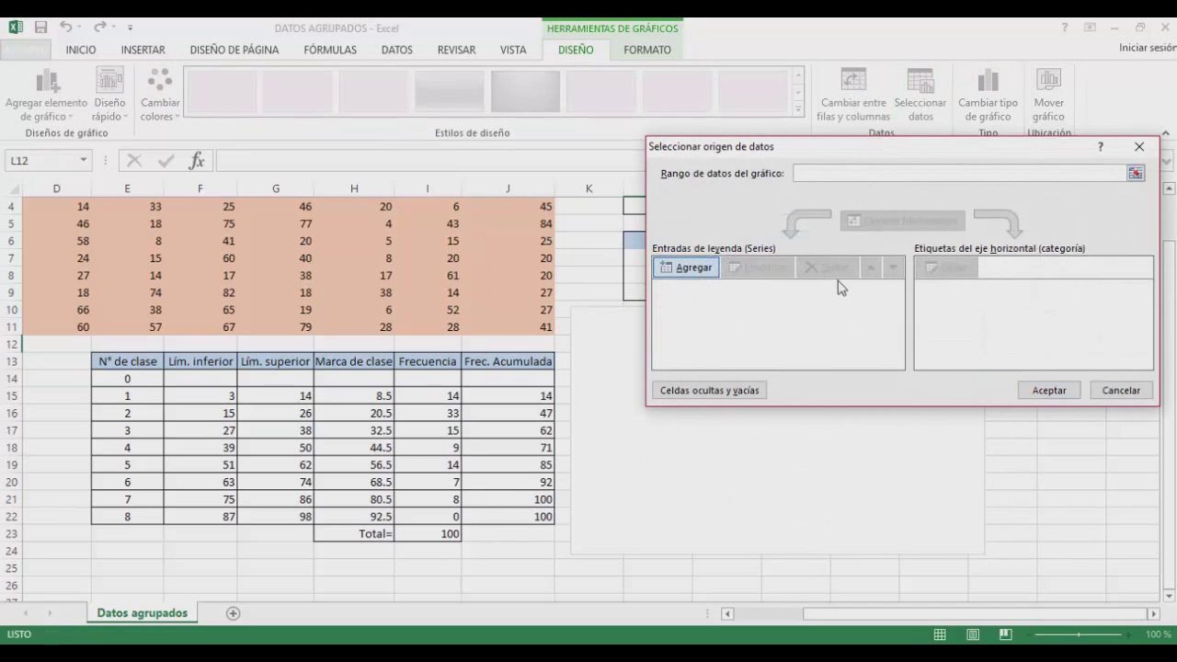
drag(451, 397, 455, 501)
click(928, 319)
- Set the chart's horizontal axis labels to the class marks in H15:H21
click(954, 268)
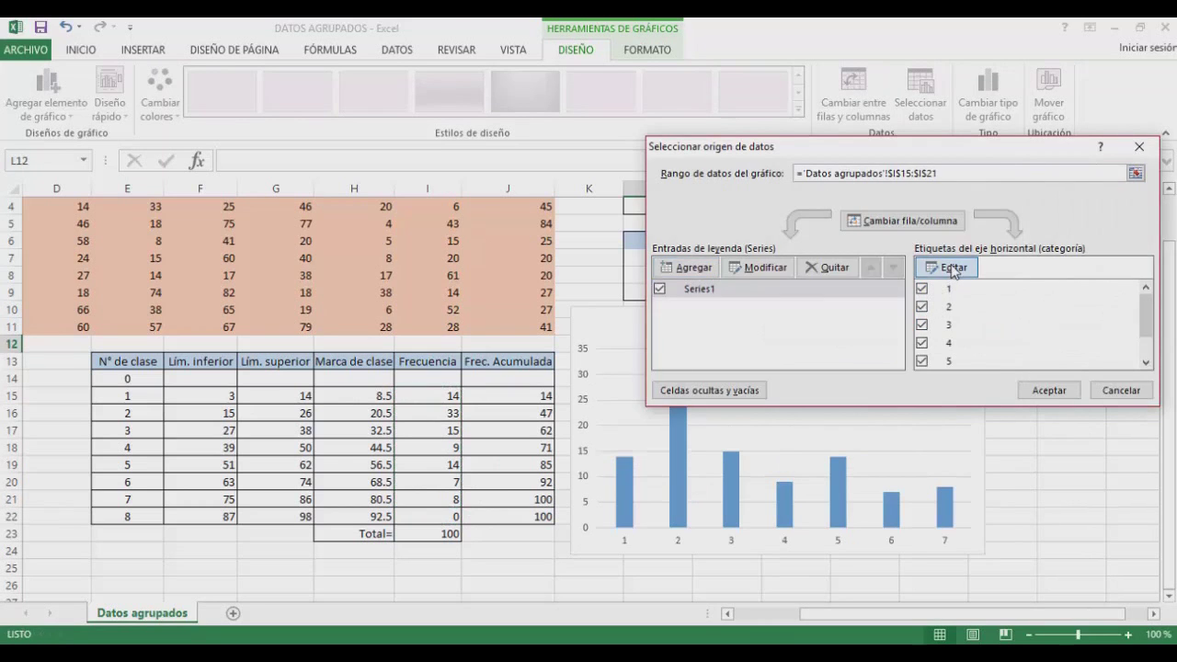
drag(363, 394, 366, 499)
click(929, 299)
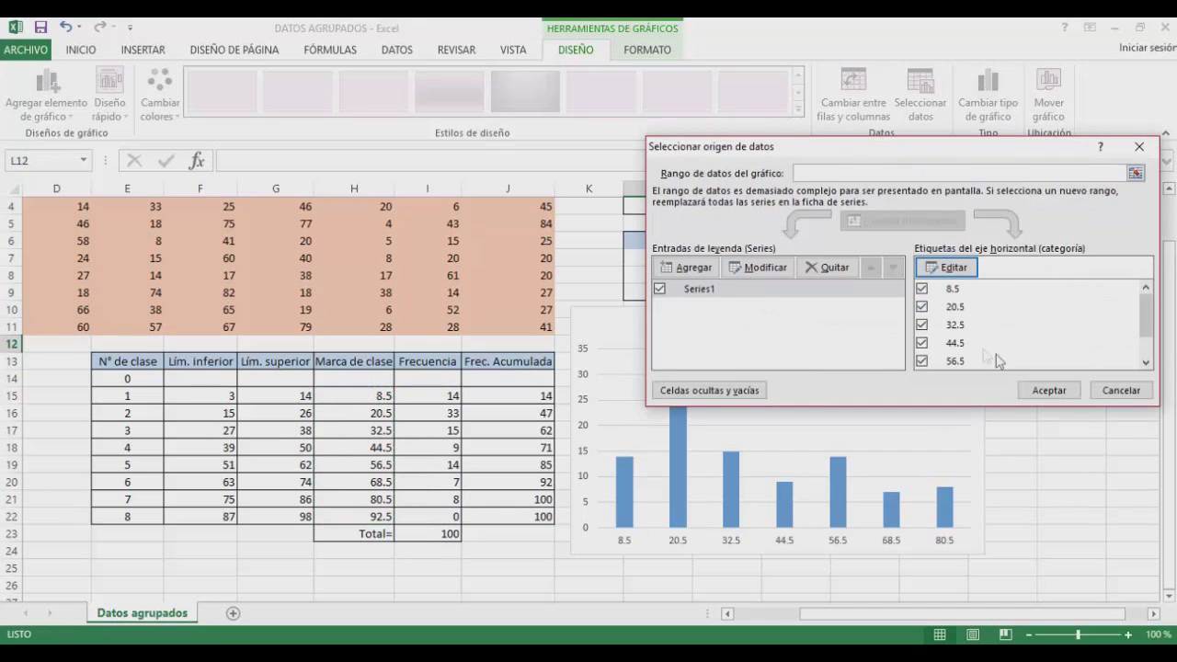
- Align the chart with column L below the Medidas de Dispersión table and add a second data series with values I15:I22
click(1023, 390)
drag(884, 338, 944, 341)
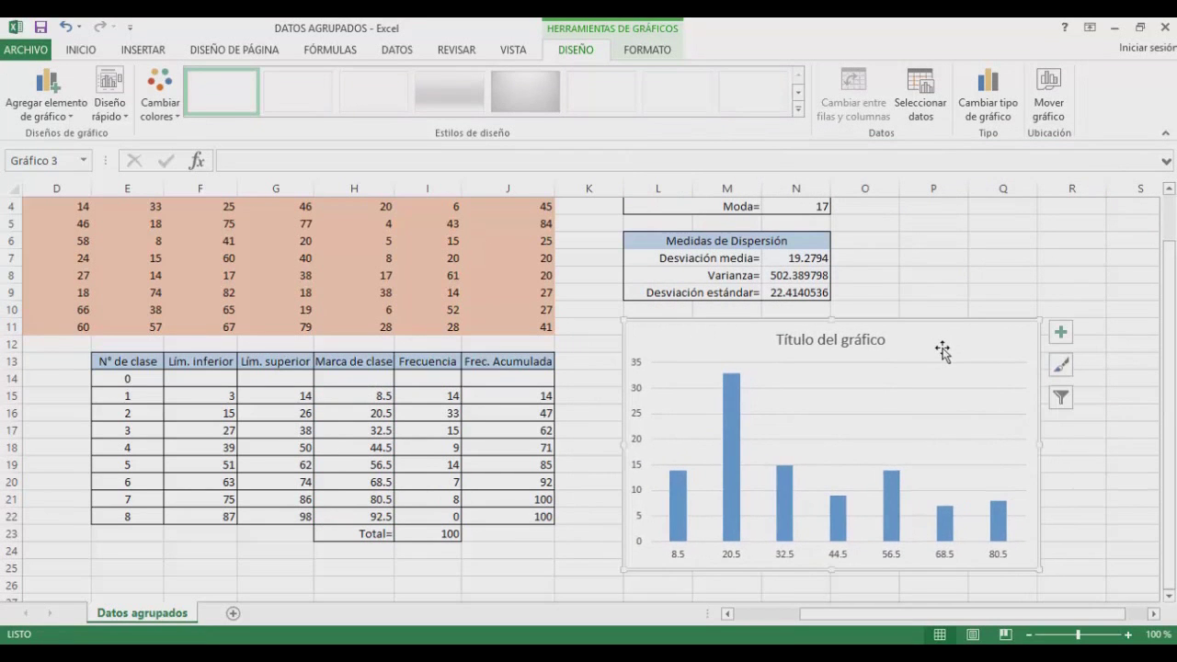
click(923, 101)
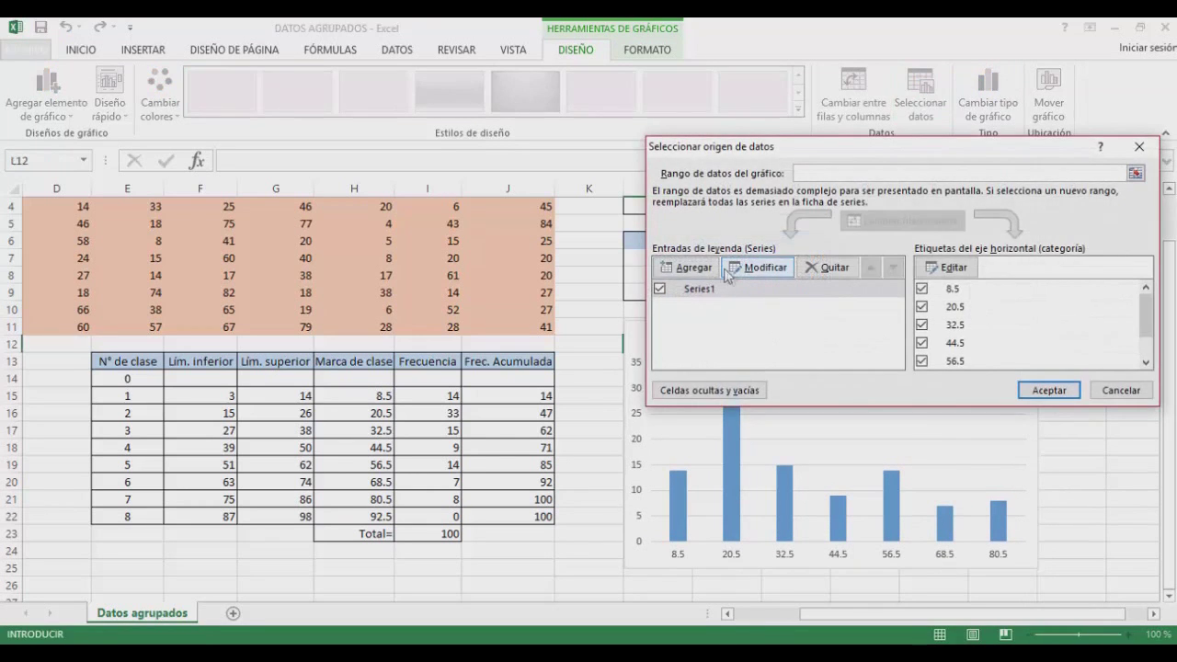
click(693, 272)
drag(808, 294, 745, 296)
key(BackSpace)
drag(457, 395, 455, 516)
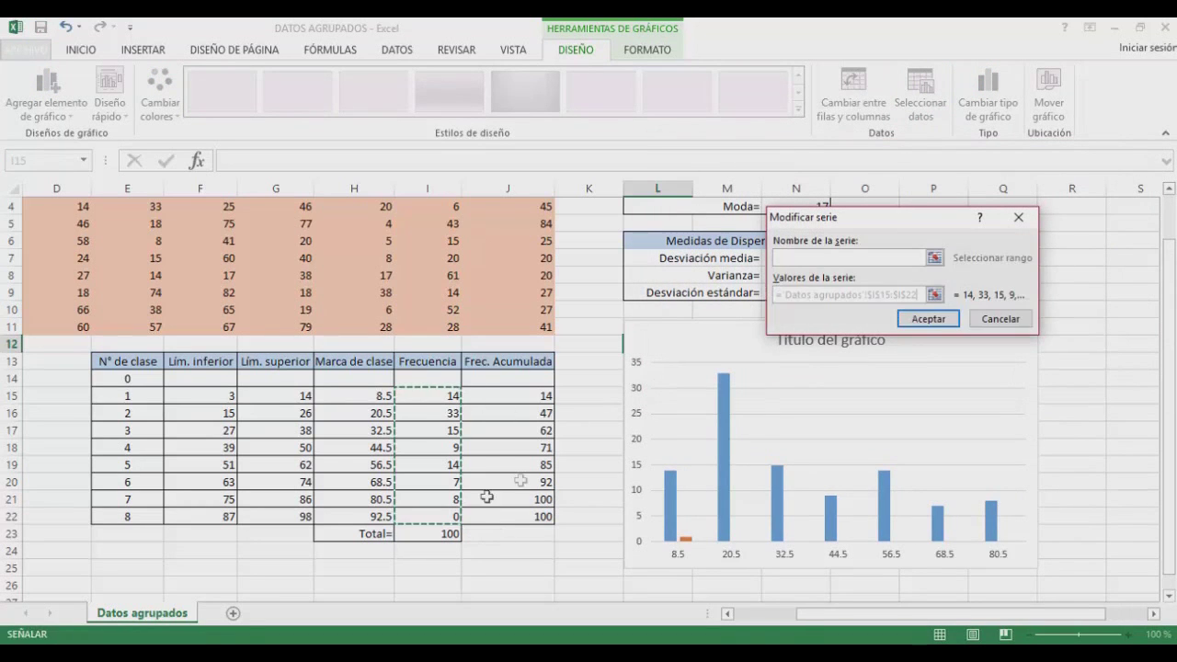
click(922, 318)
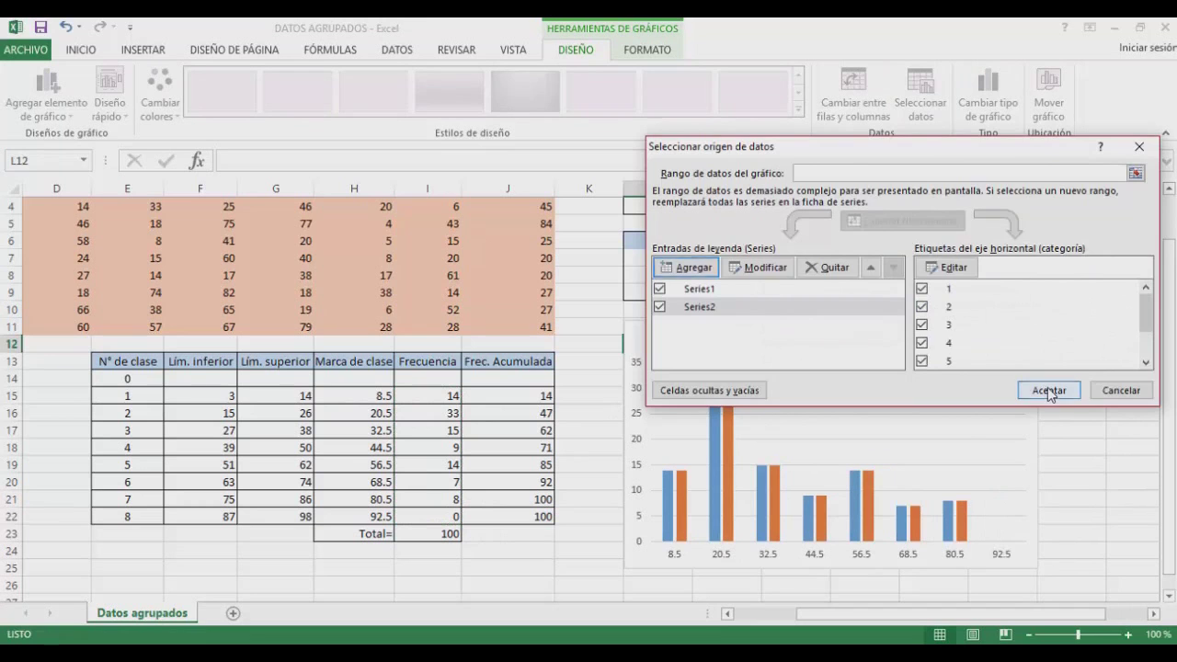
click(1049, 391)
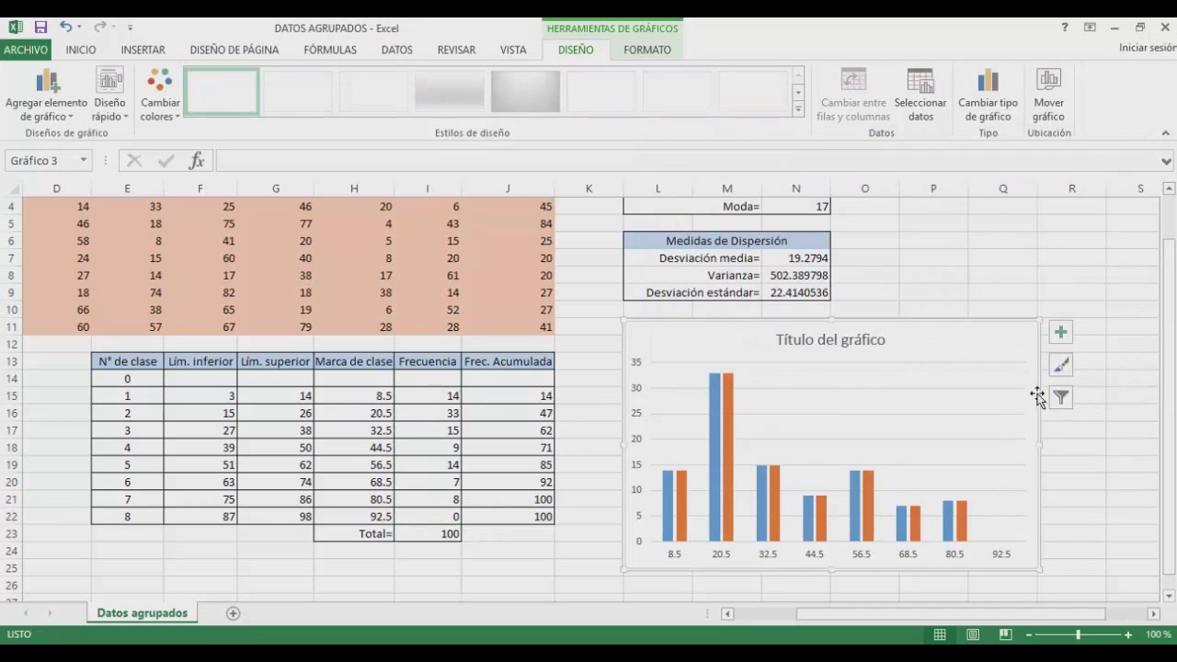
- Change the chart type of the second series to a line, keeping the first series as clustered columns
click(682, 496)
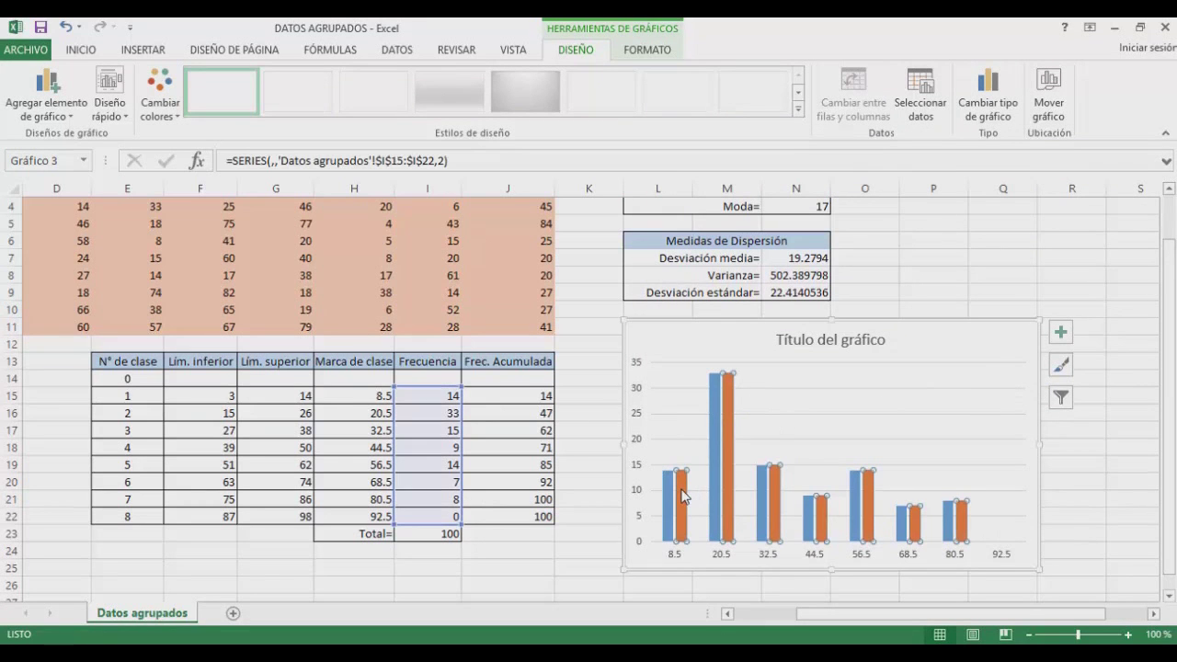
click(985, 117)
click(761, 486)
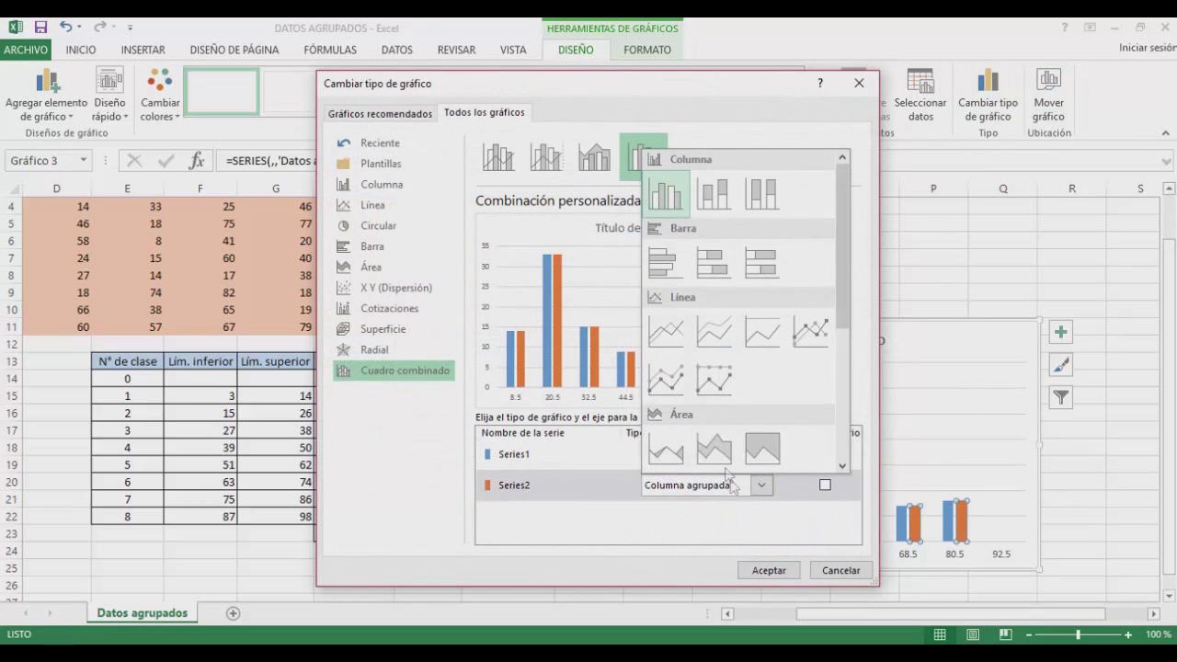
click(666, 335)
click(756, 571)
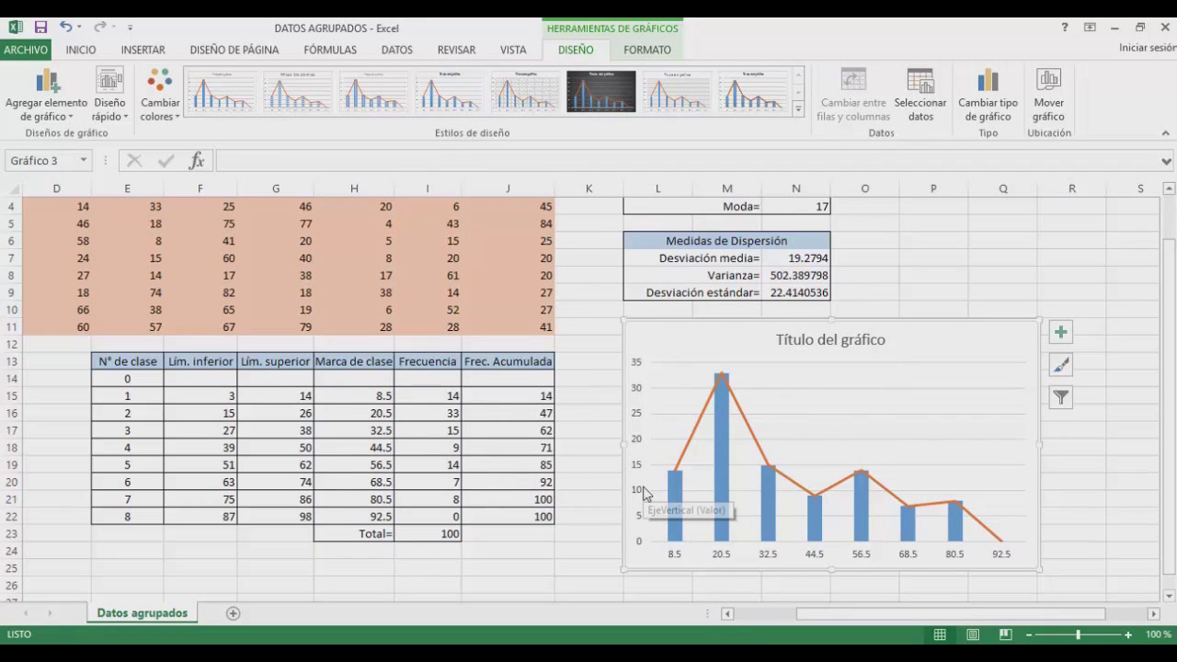
- Fill in the class 0 row with lower limit 0, upper limit 2, class mark 1 and frequency 0
click(210, 379)
text(0)
click(264, 379)
text(2)
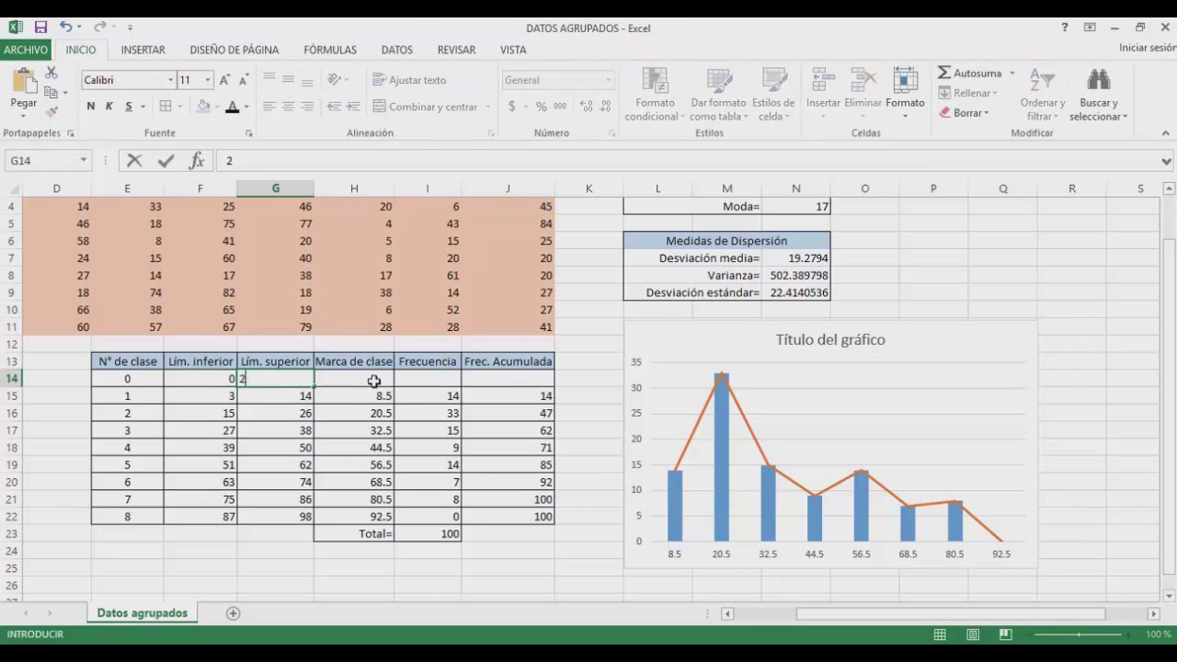
click(375, 381)
text(1)
click(427, 378)
text(0)
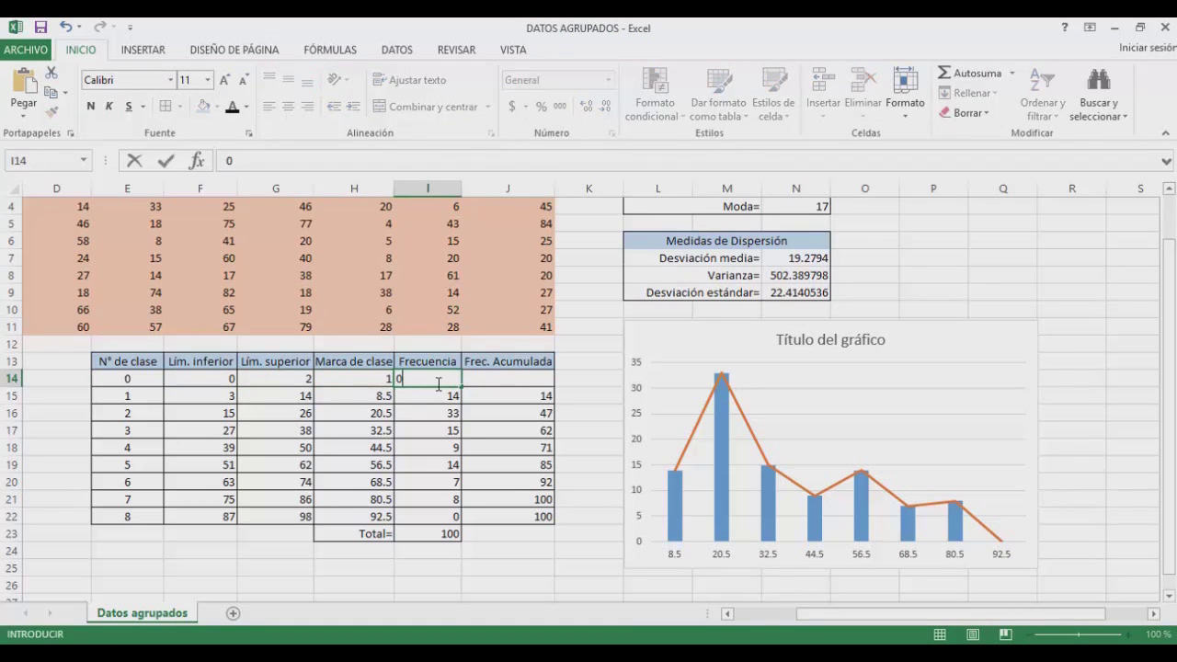
click(478, 379)
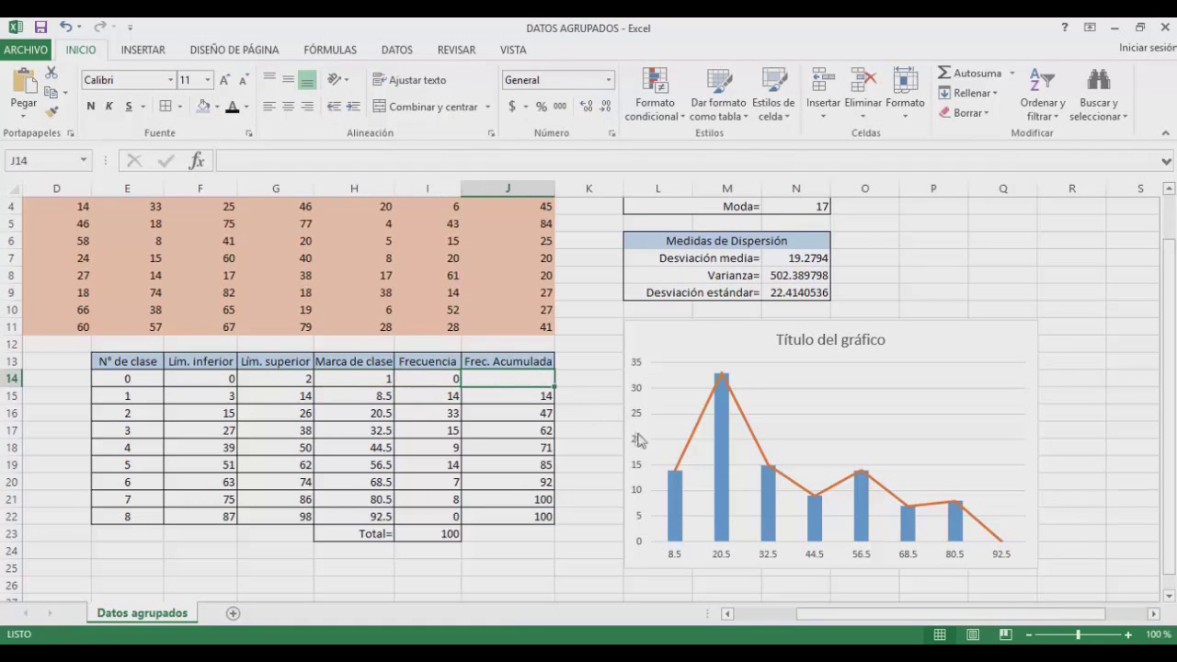
- Extend the chart ranges to include class 0: line series I14:I22, column series I14:I21 and axis labels H14:H22
click(686, 458)
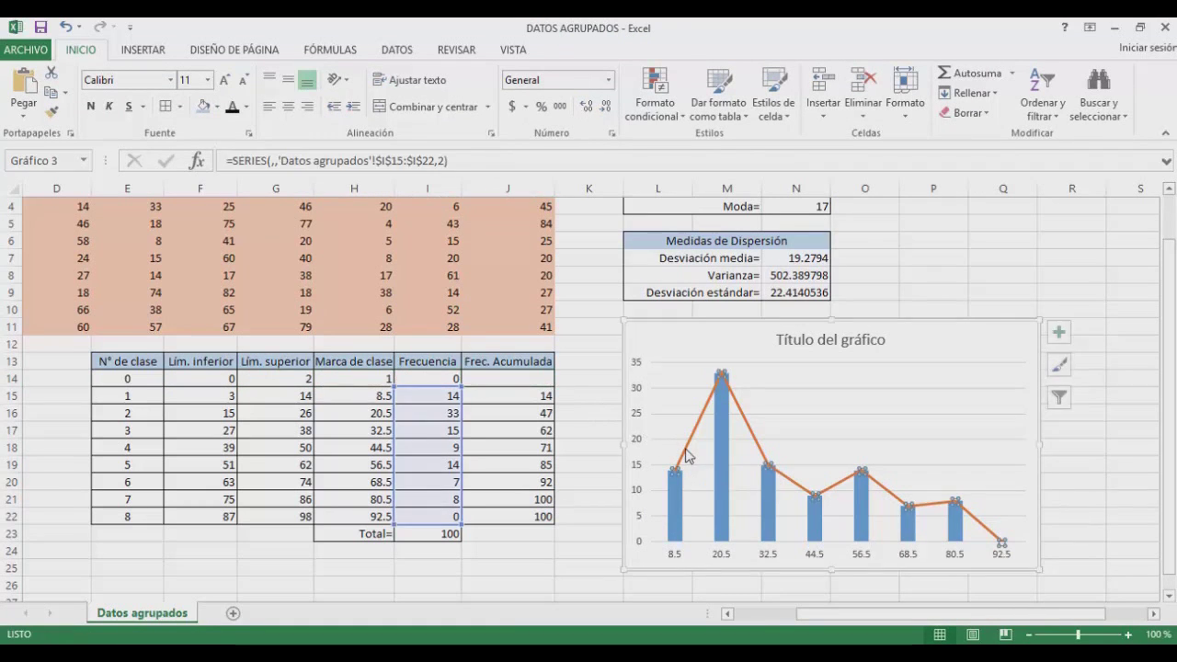
drag(456, 392, 455, 378)
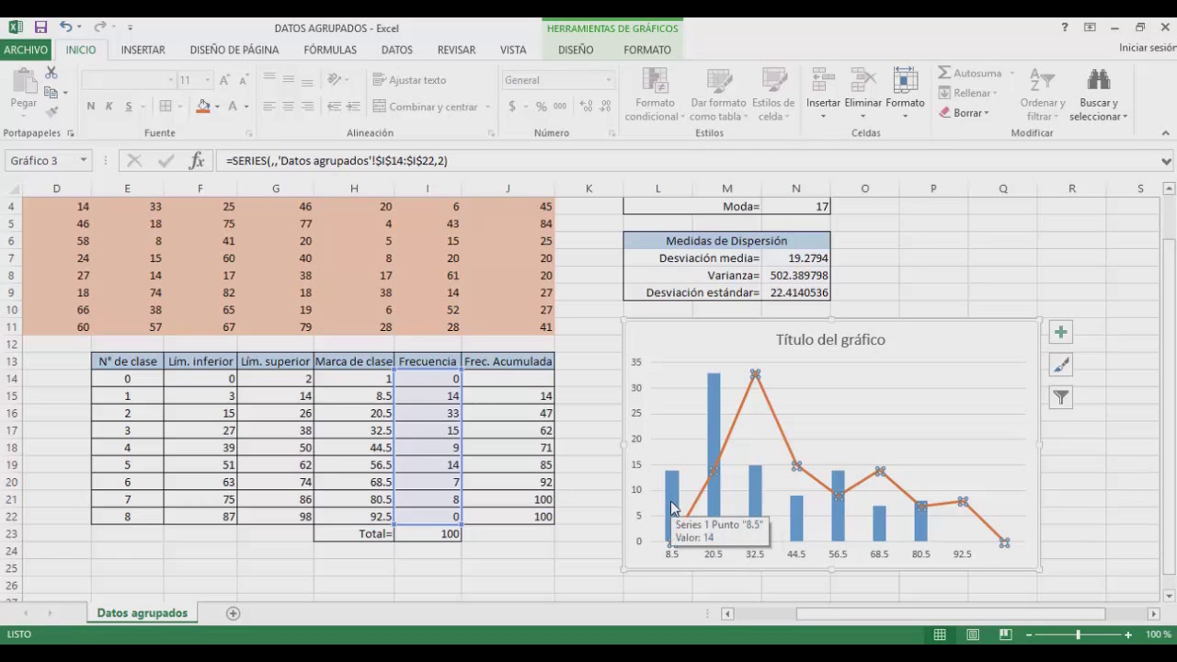
click(671, 505)
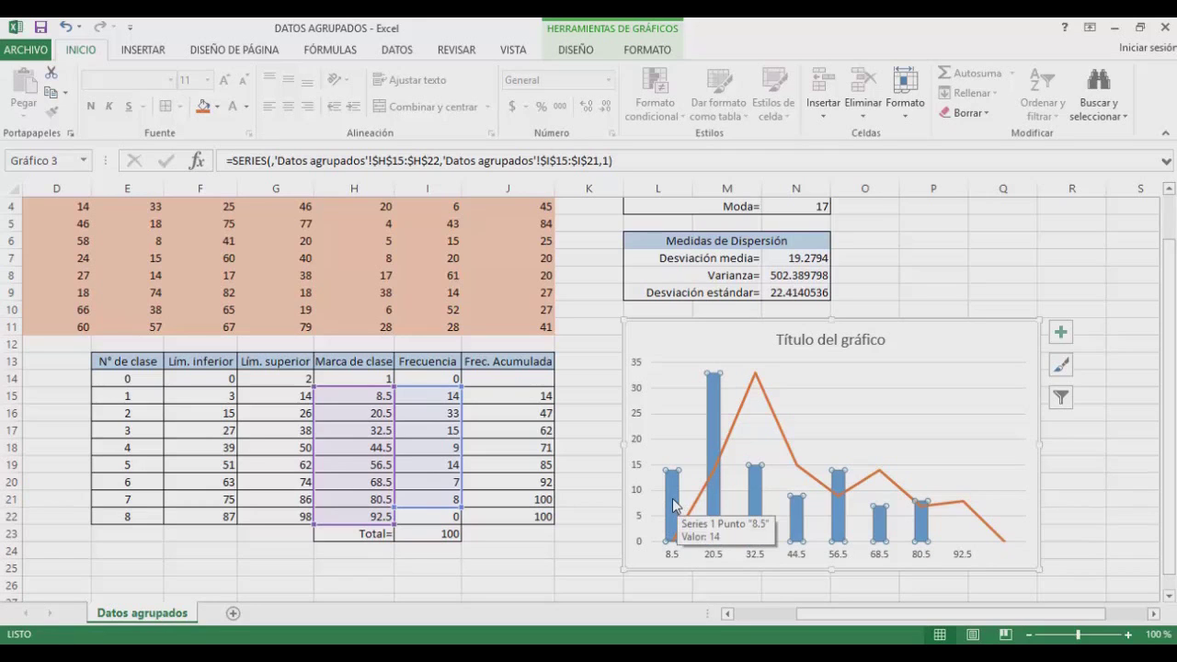
drag(461, 387, 458, 374)
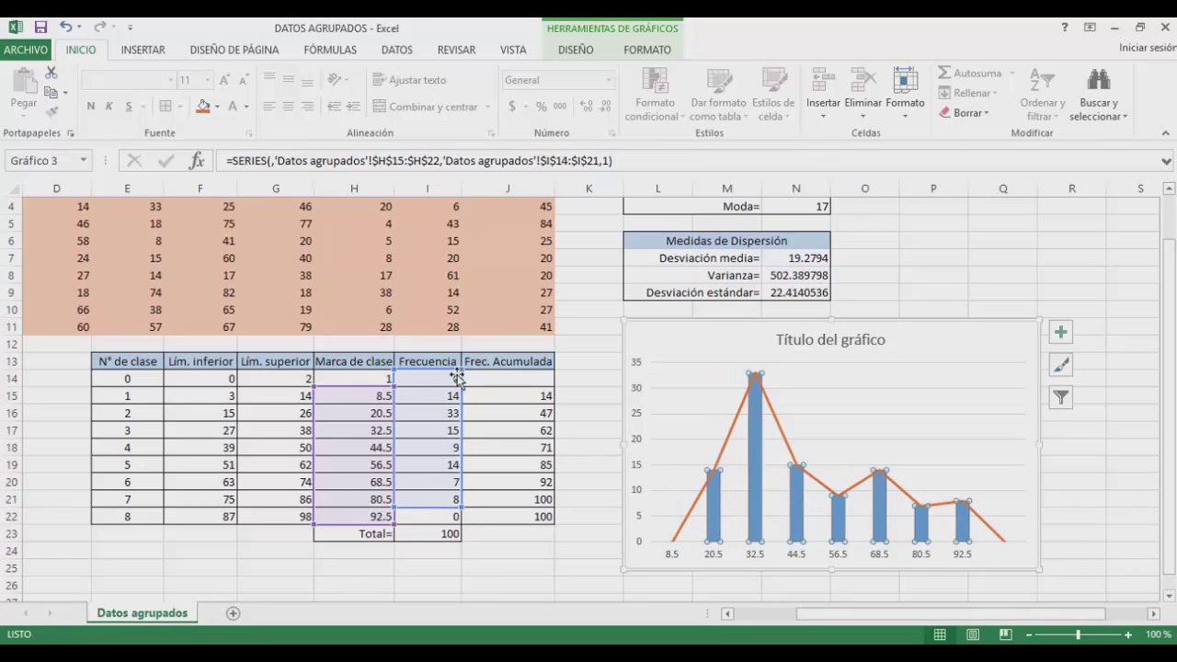
drag(319, 390, 315, 380)
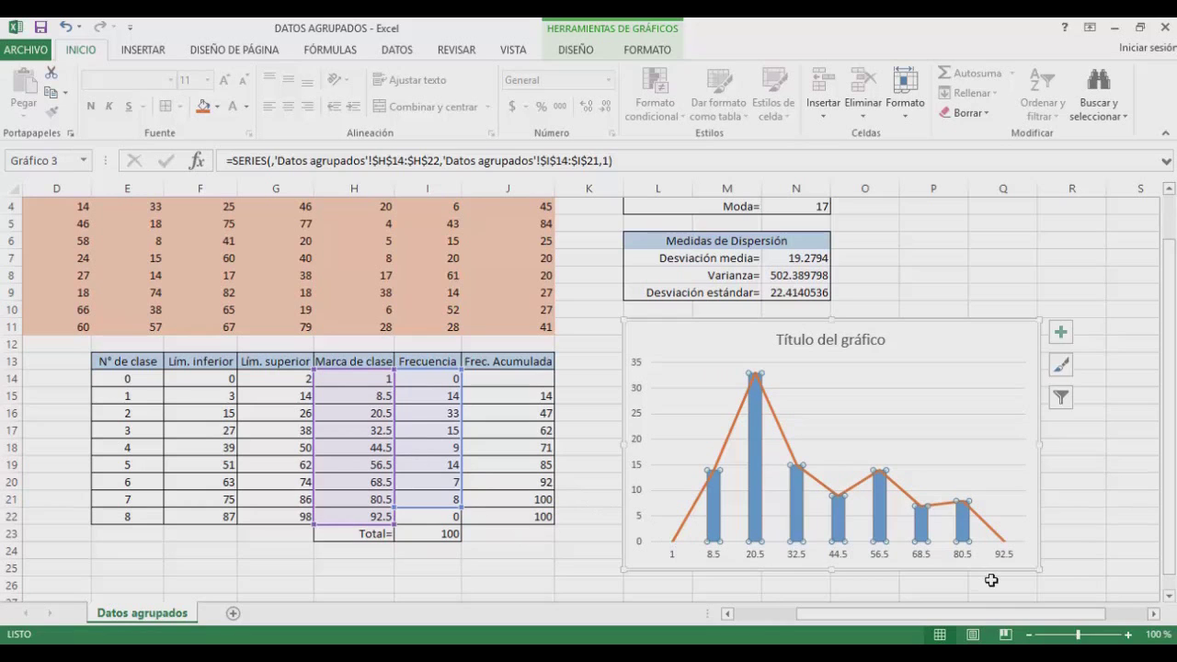
click(992, 580)
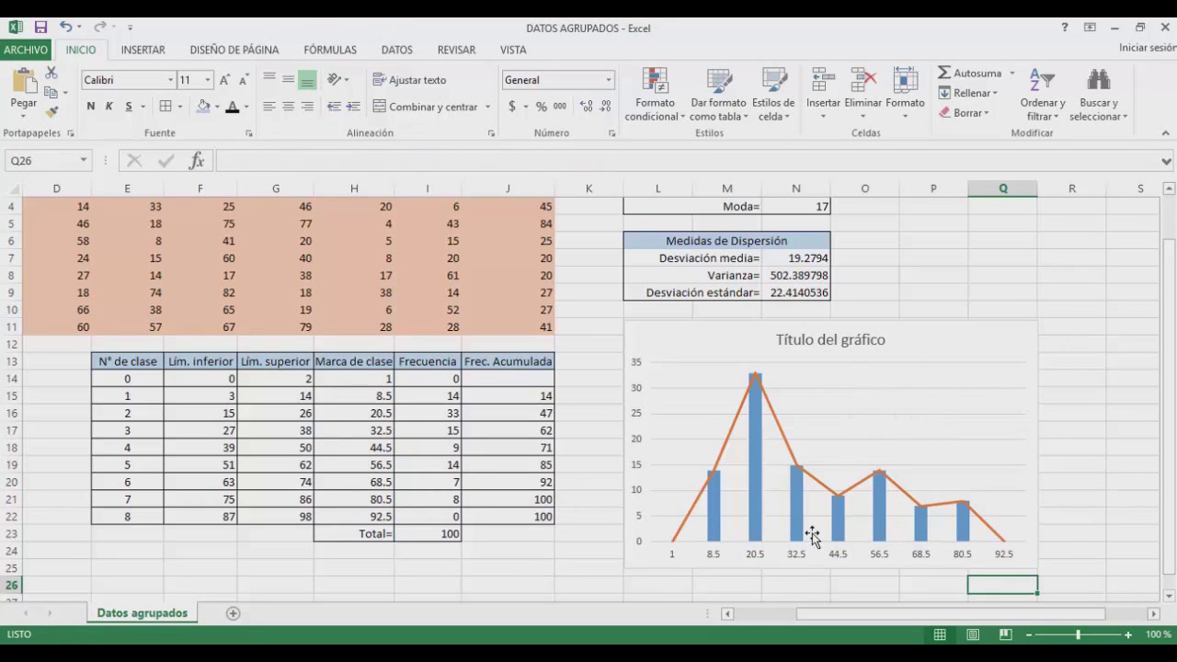
- Set the column series' gap width to 0% and give the columns a black outline
click(715, 533)
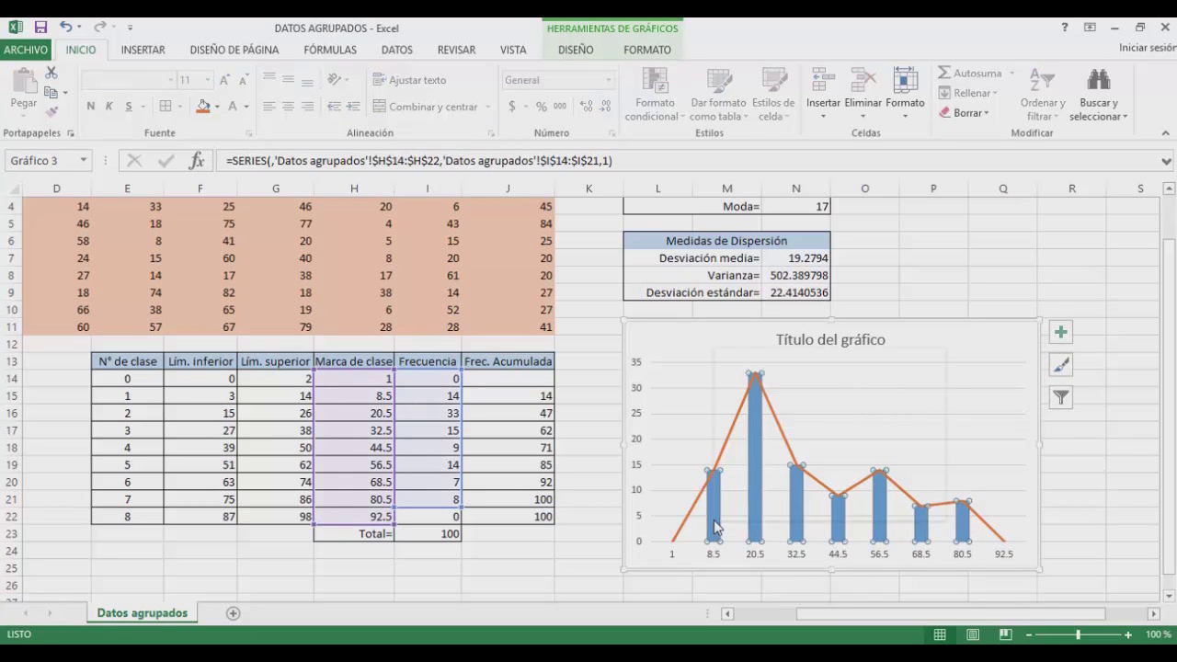
right_click(715, 530)
key(Escape)
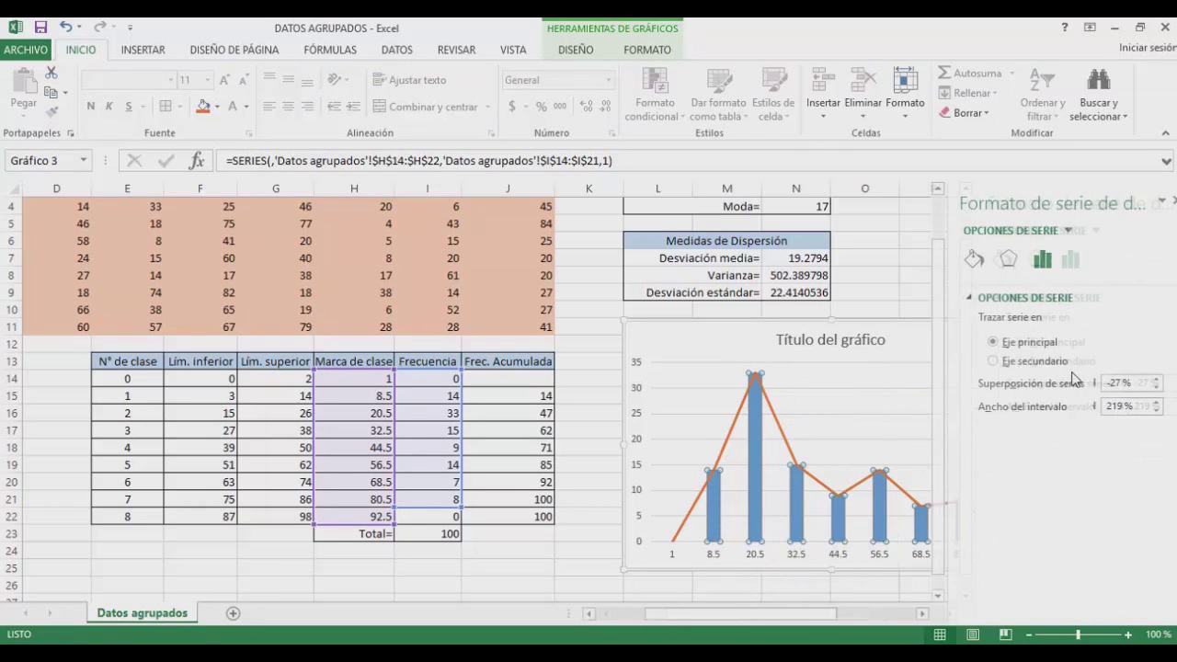
drag(1124, 405, 1089, 411)
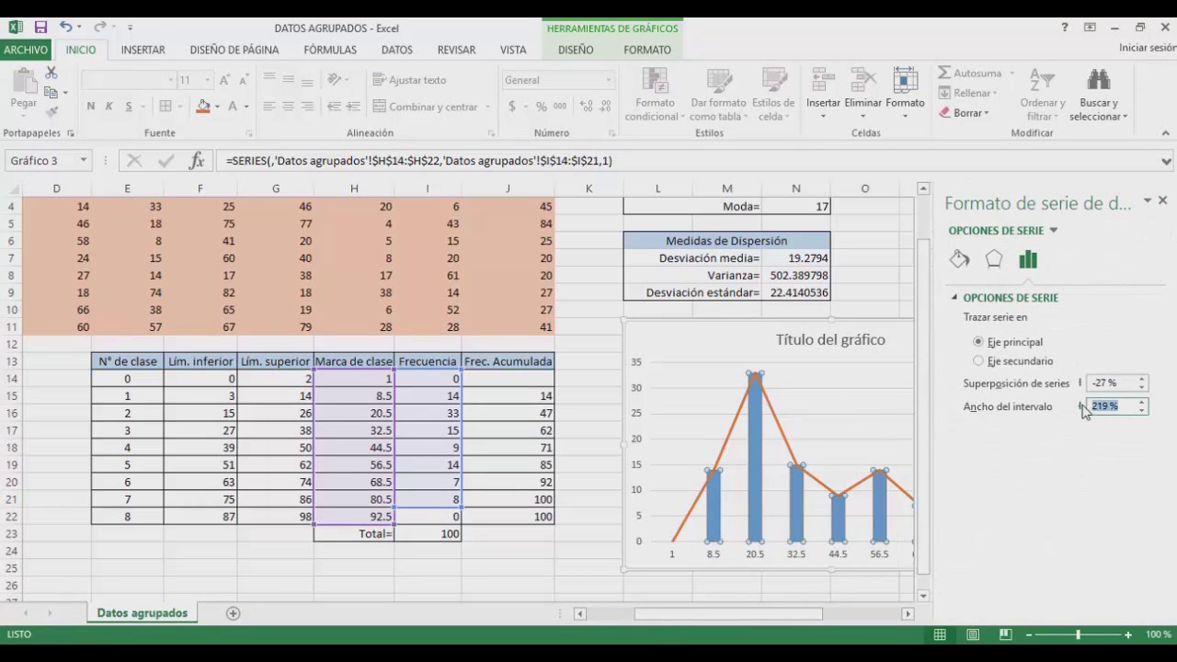
text(0)
key(Return)
click(1163, 201)
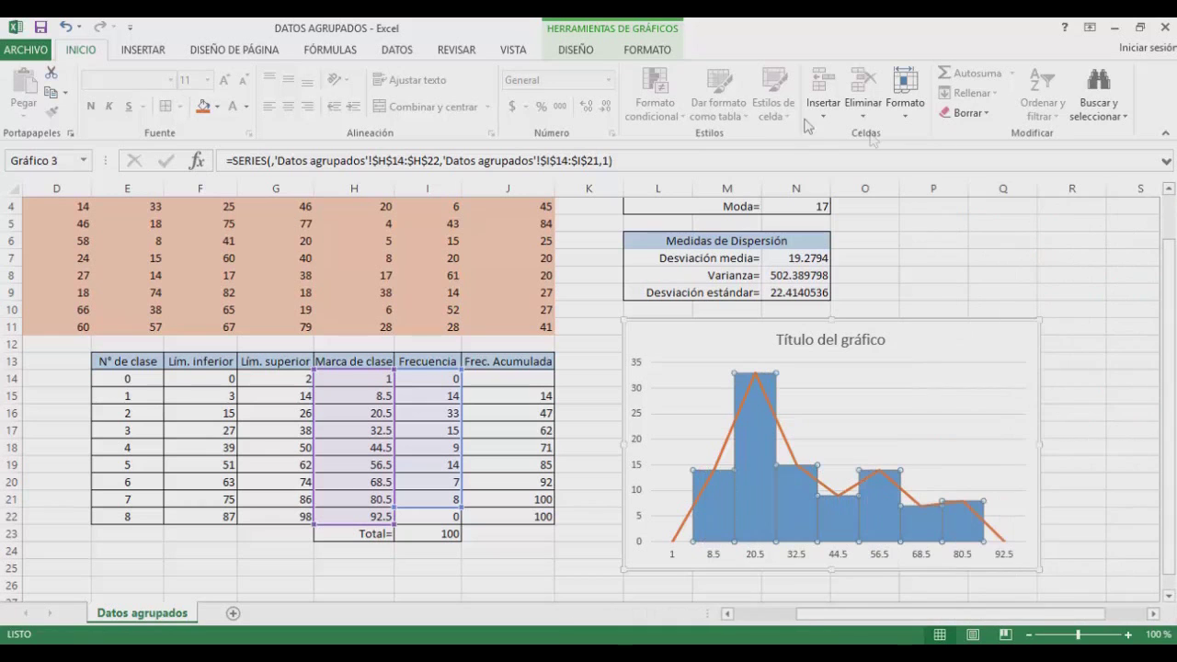
click(648, 50)
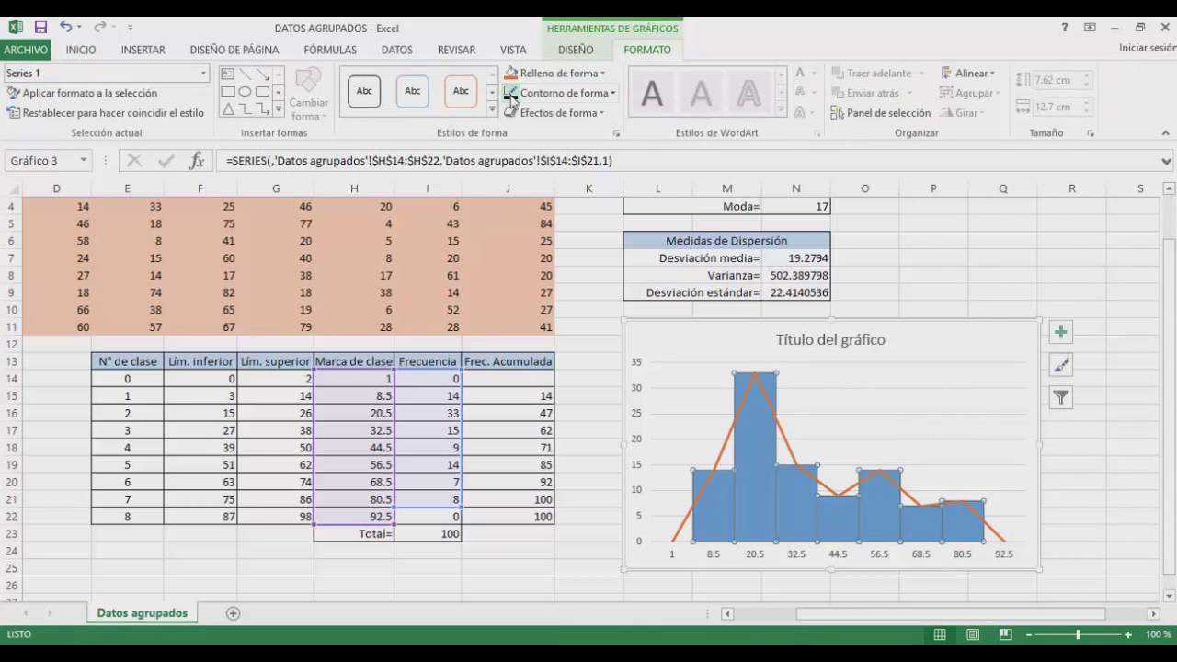
- Change the chart title to "Edades de los pasajeros Ticul-Mérida"
click(881, 340)
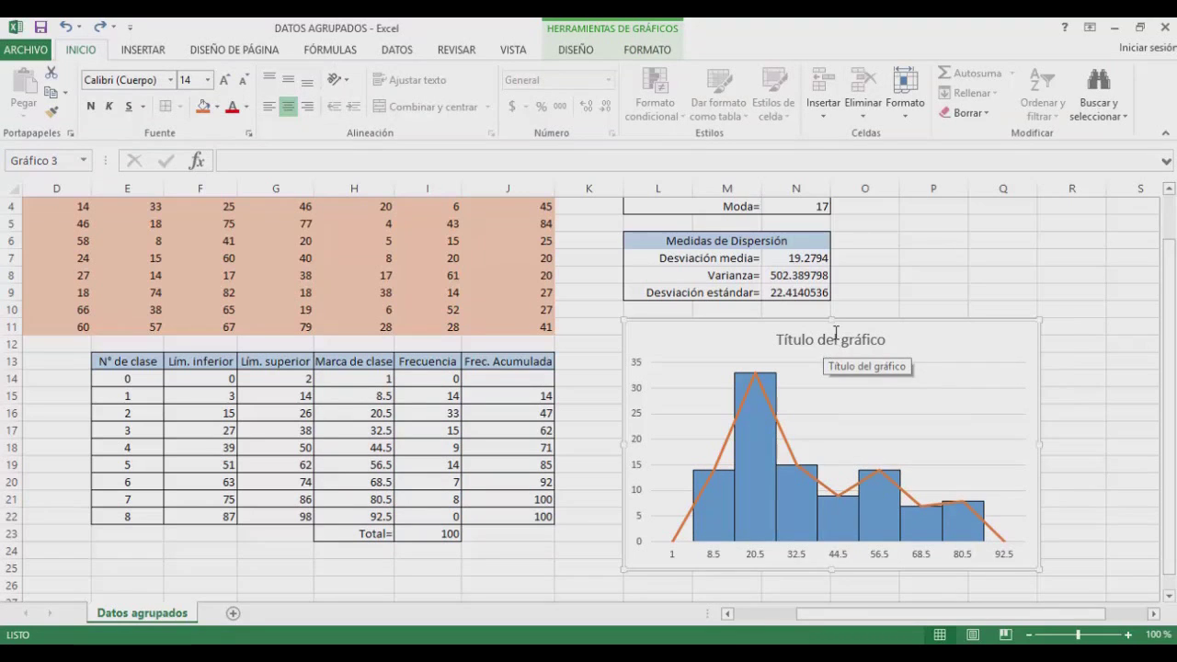
click(537, 160)
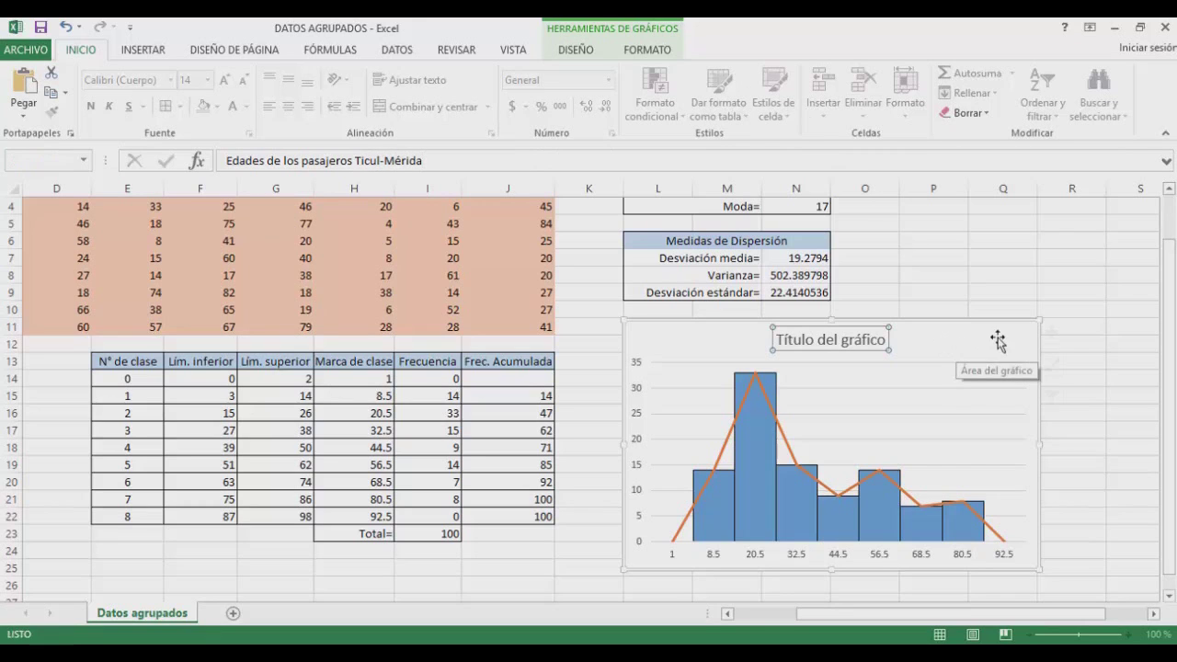
key(Return)
- Add axis titles to the chart and name the vertical axis "Frecuencia"
click(1062, 339)
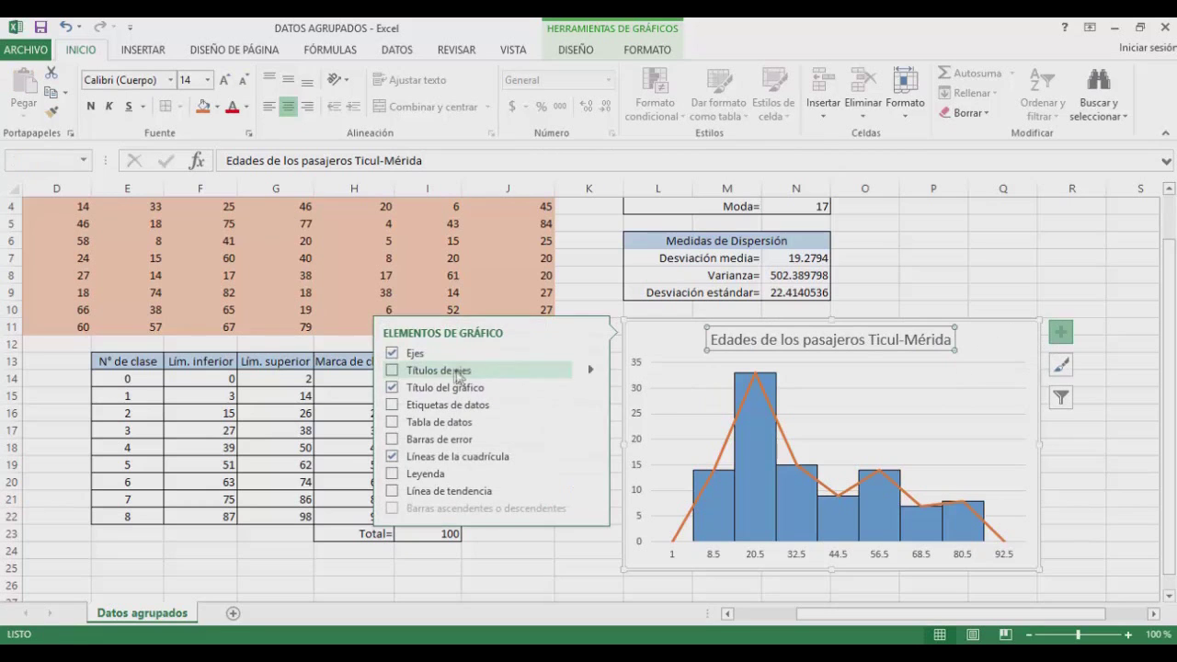
click(646, 440)
text(Frecuencia)
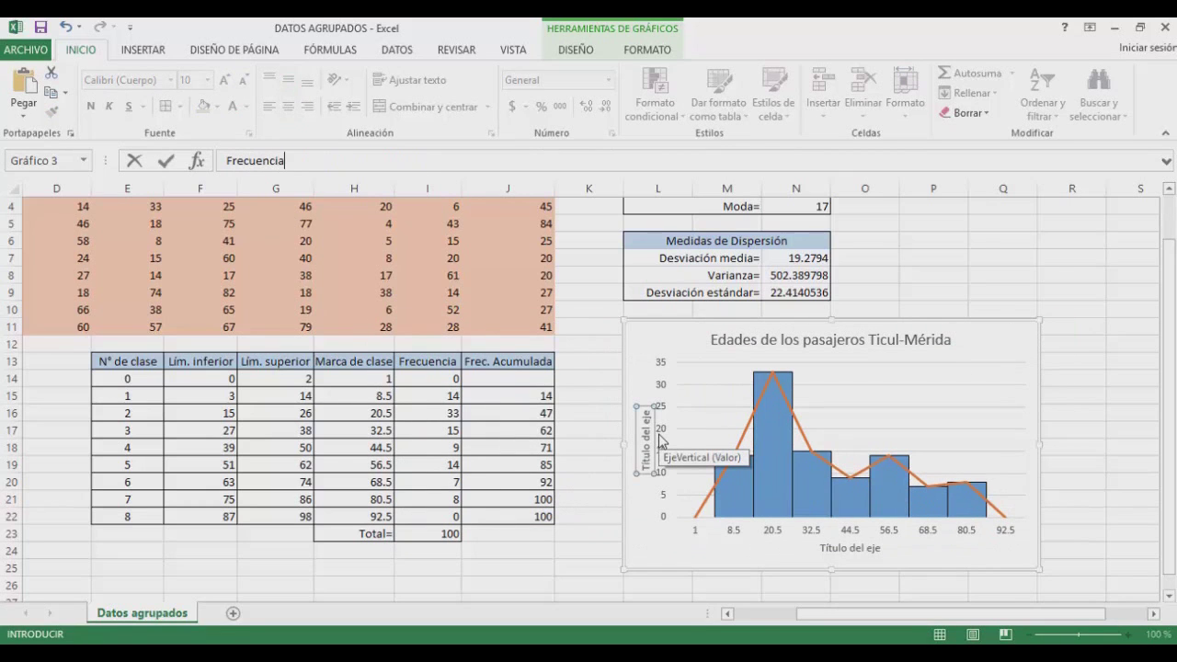
key(Return)
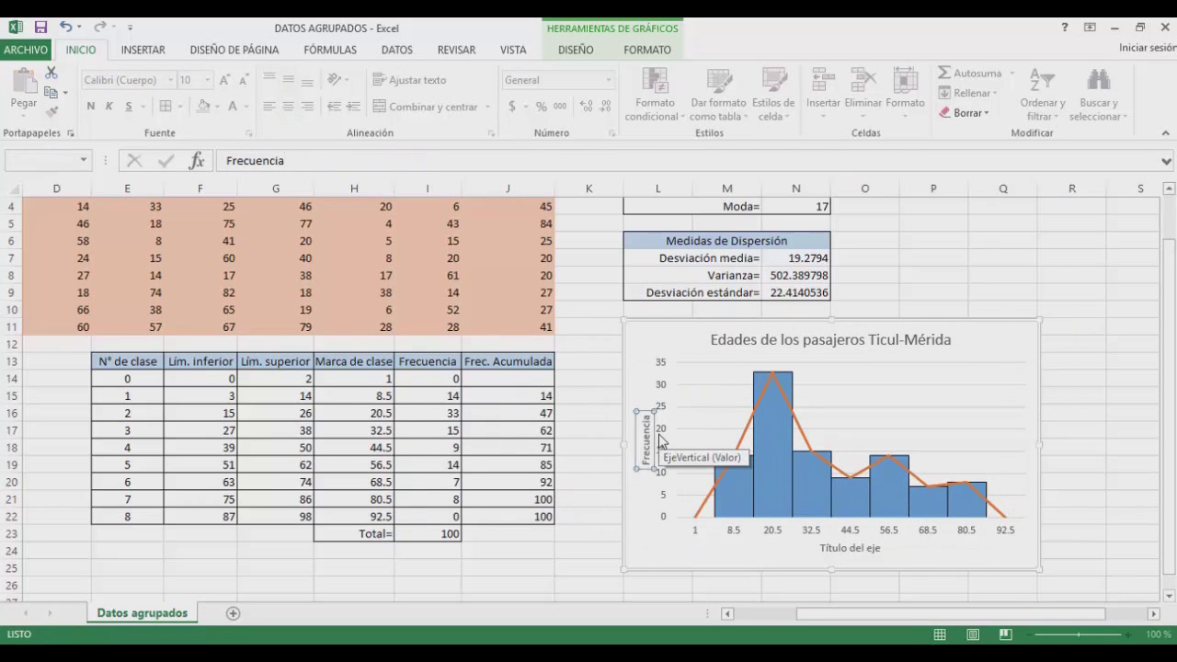
- Set the horizontal axis title to "Edades-Marcas de clase" and deselect the chart
click(857, 548)
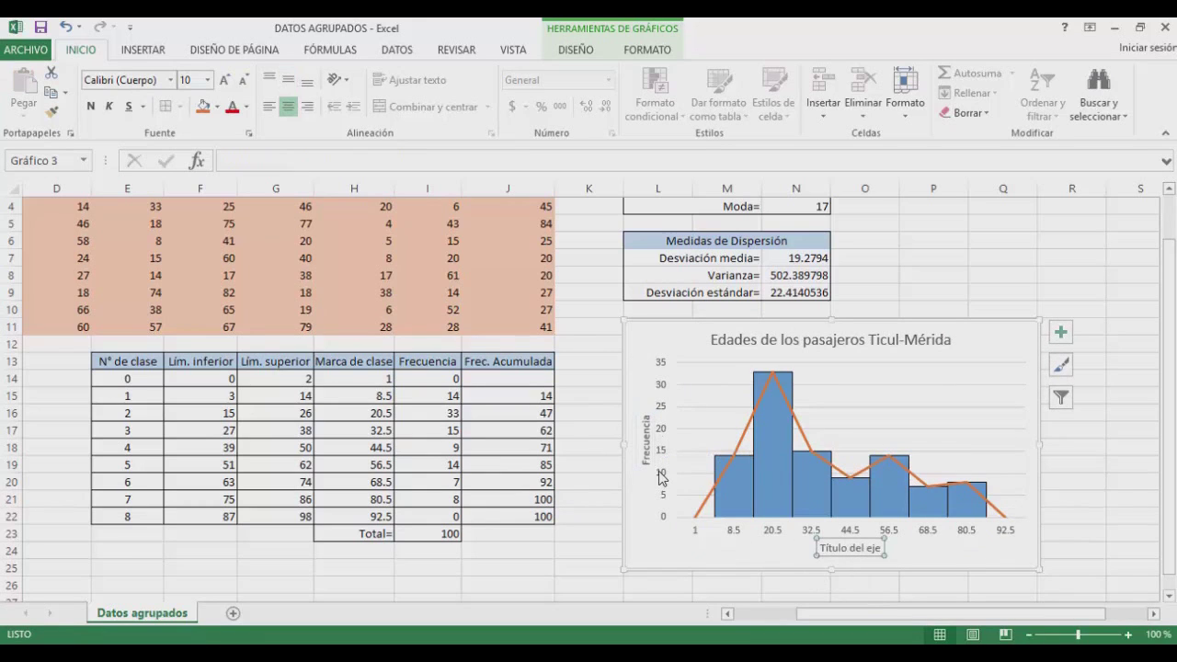
text(Edades-)
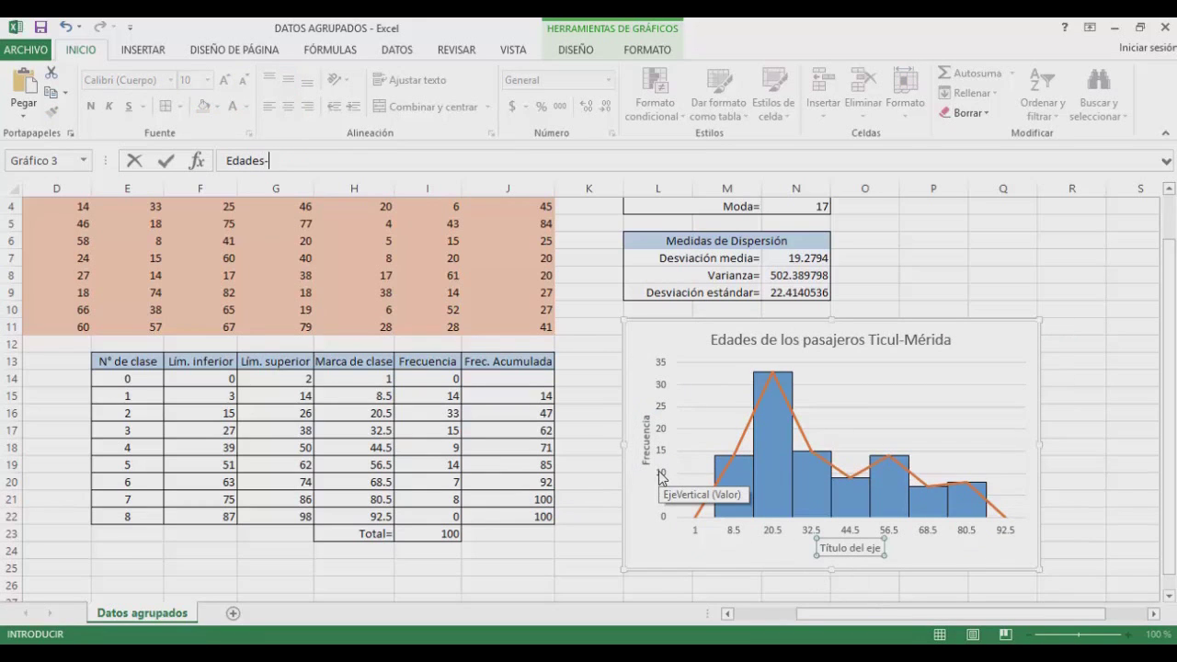
text(Marcas de clase)
key(Return)
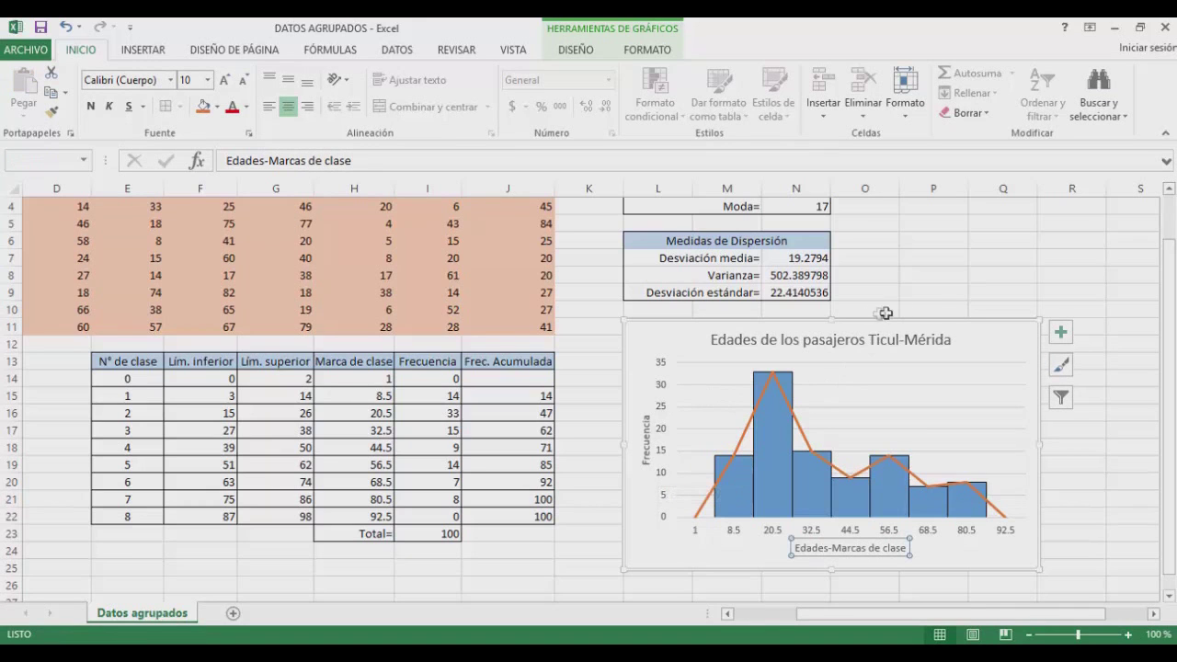
click(945, 294)
scroll(911, 294, up, 1)
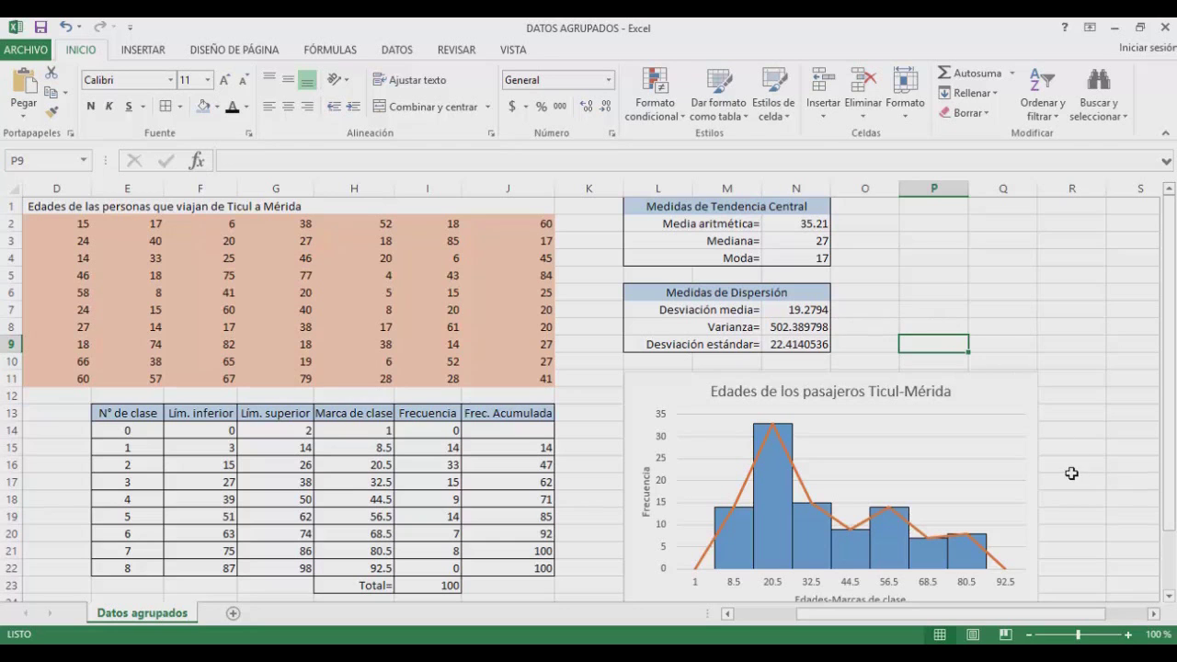
scroll(1071, 473, down, 1)
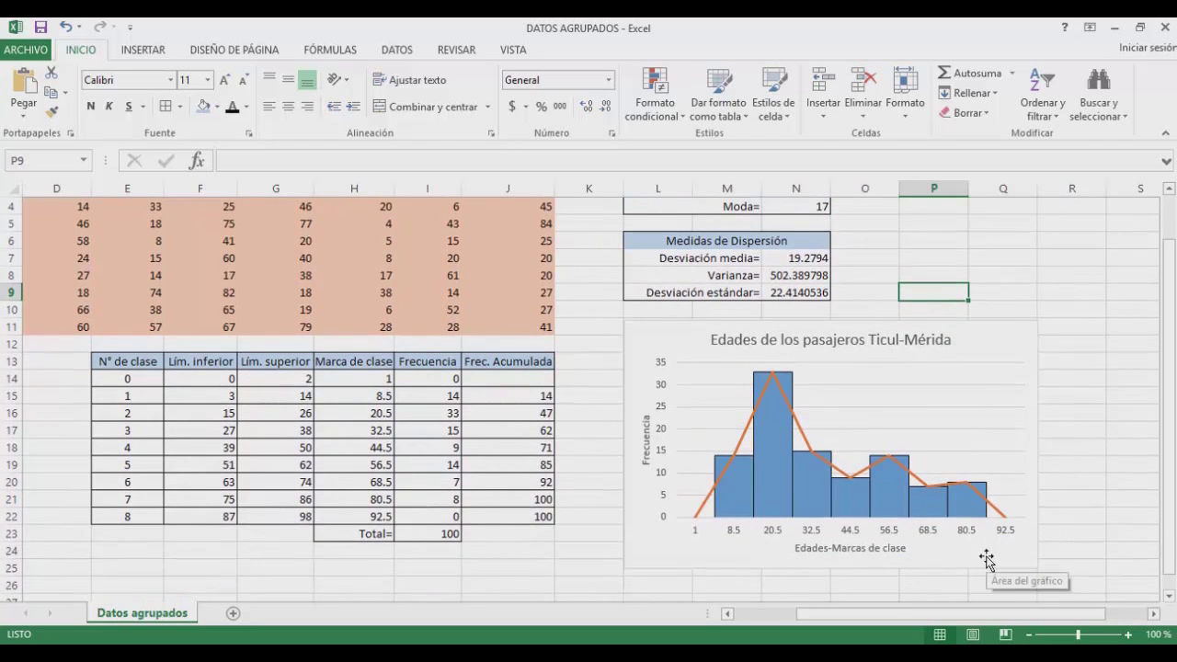